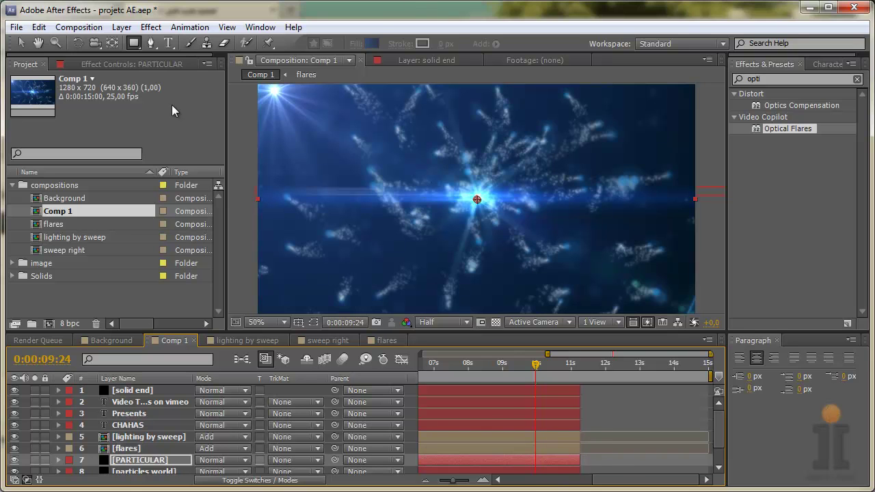
Create a 15-second composition with the HDV/HDTV 720 25 preset and file it in the compositions folder.
{"action": "left_click", "coordinate": [13, 185]}
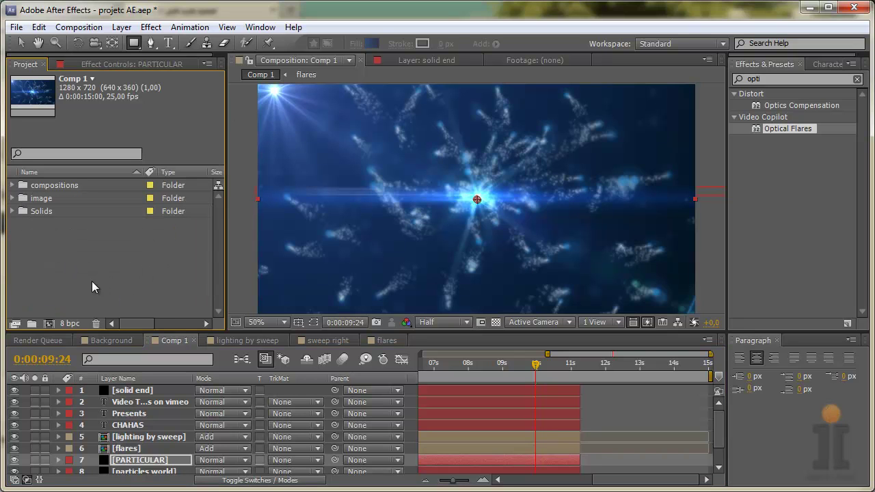
{"action": "right_click", "coordinate": [60, 230]}
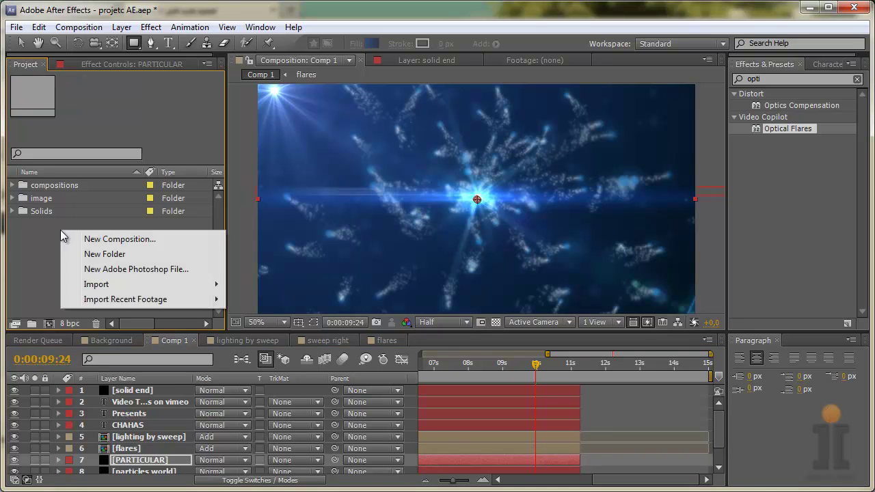
{"action": "left_click", "coordinate": [114, 241]}
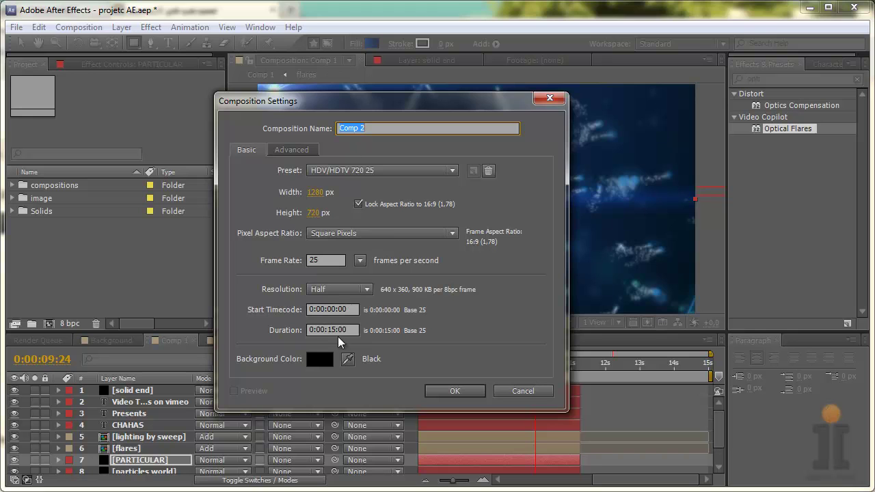
{"action": "left_click", "coordinate": [454, 390]}
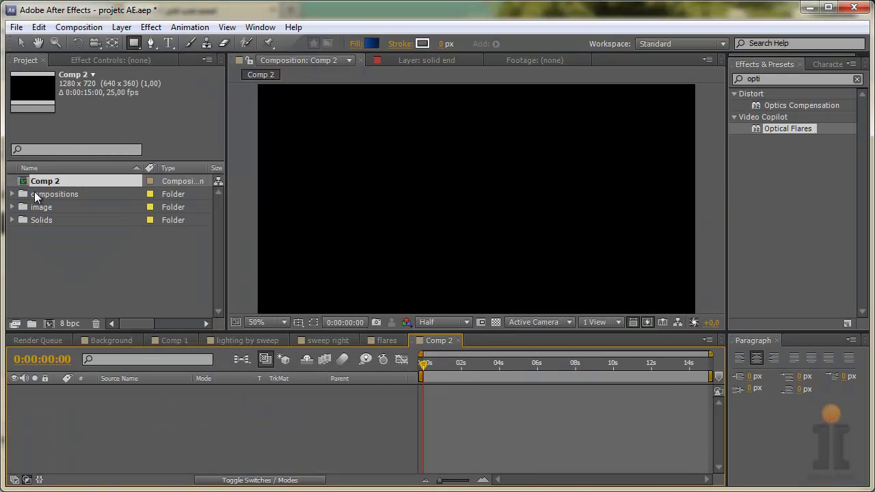
{"action": "left_click_drag", "start_coordinate": [66, 185], "coordinate": [45, 196]}
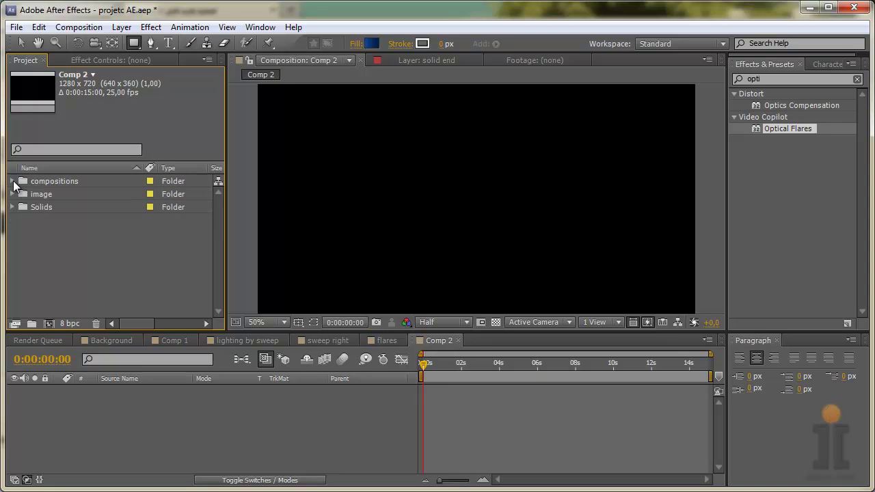
{"action": "left_click", "coordinate": [12, 181]}
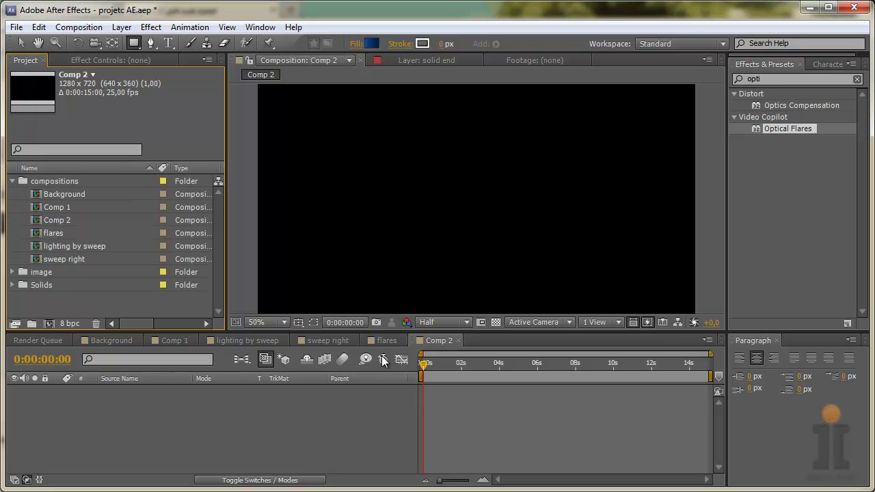
Close the timelines of all the other open compositions, keeping only Comp 2 open.
{"action": "left_click", "coordinate": [402, 338]}
{"action": "left_click", "coordinate": [409, 339]}
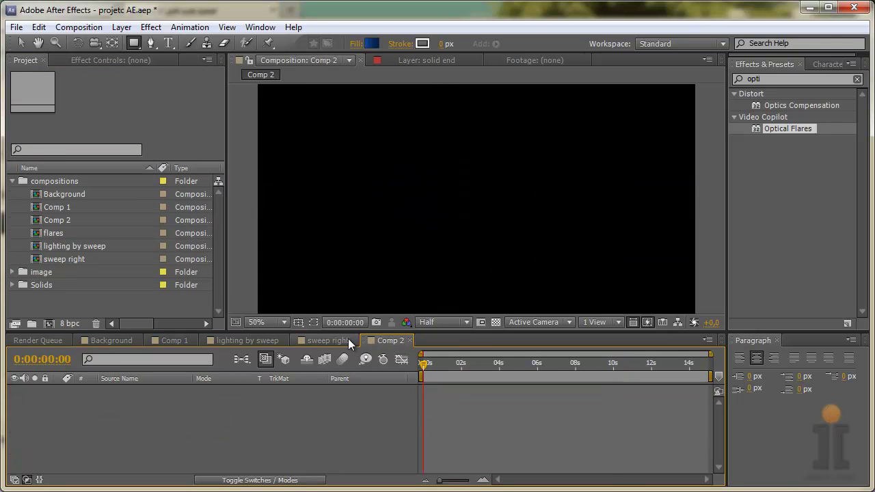
{"action": "left_click", "coordinate": [348, 338]}
{"action": "left_click", "coordinate": [354, 340]}
{"action": "left_click", "coordinate": [279, 340]}
{"action": "left_click", "coordinate": [284, 341]}
{"action": "left_click", "coordinate": [189, 339]}
{"action": "left_click", "coordinate": [194, 340]}
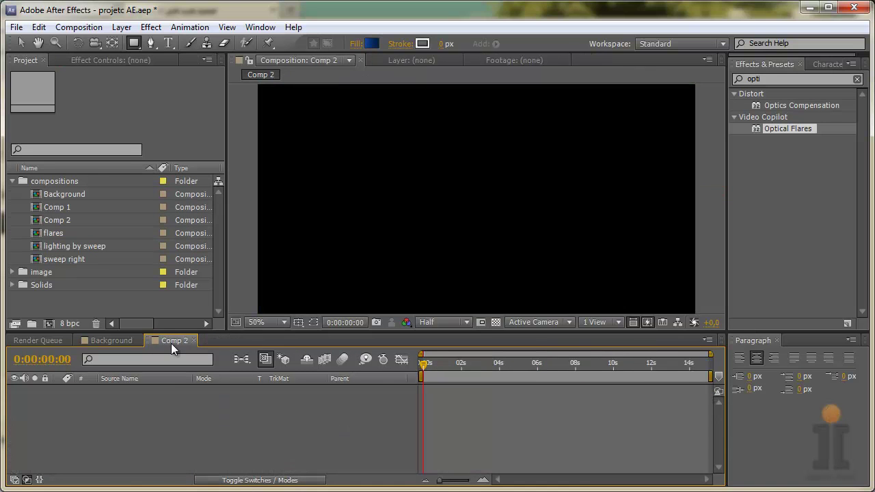
{"action": "left_click", "coordinate": [137, 340]}
{"action": "left_click", "coordinate": [139, 341]}
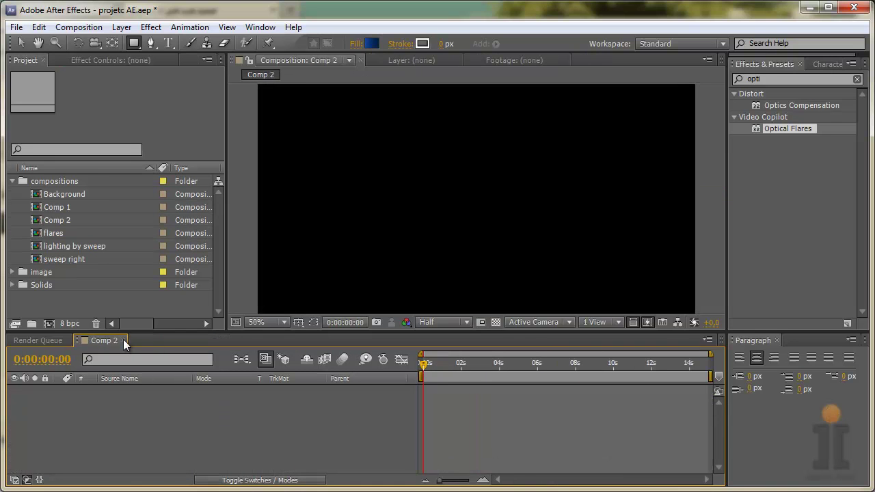
Add the Background composition as a layer in Comp 2.
{"action": "left_click", "coordinate": [61, 193]}
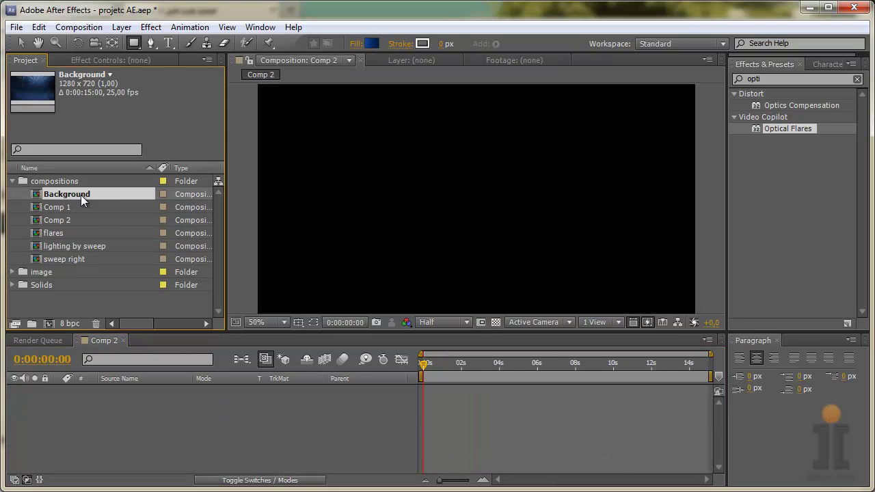
{"action": "left_click_drag", "start_coordinate": [71, 192], "coordinate": [118, 396]}
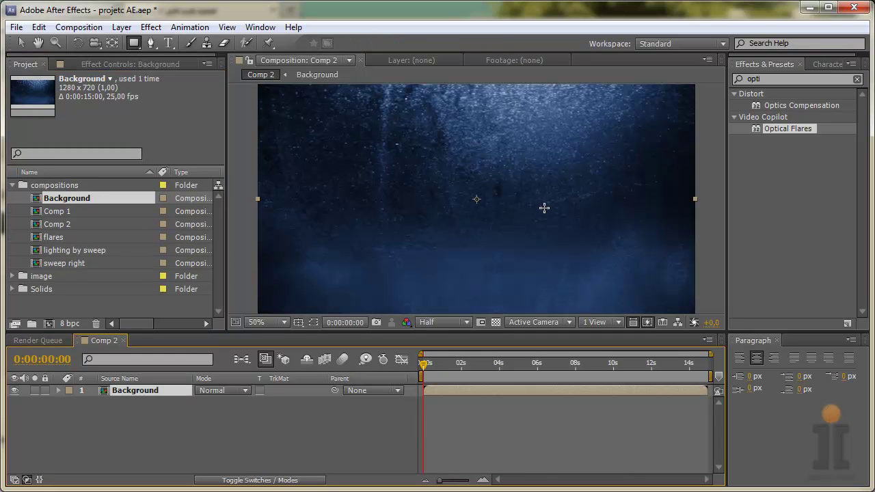
{"action": "key", "text": "comma"}
{"action": "key", "text": "comma"}
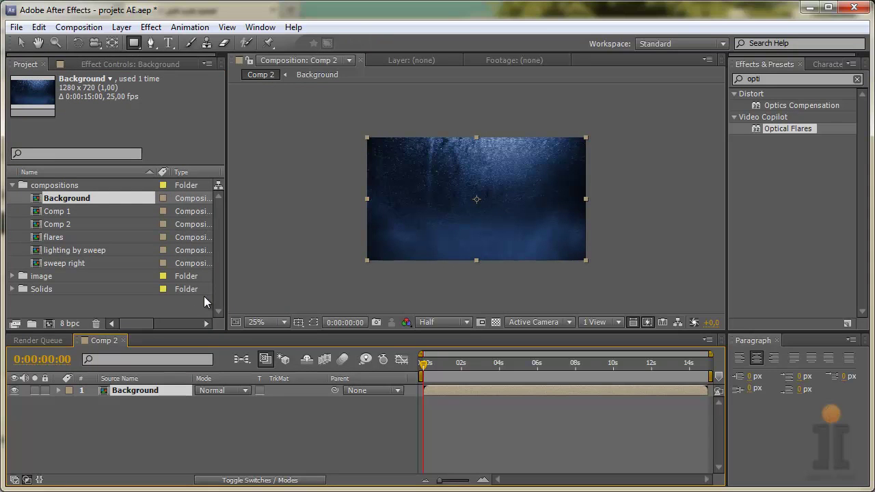
Import bg.psd from the PSD folder of the Atelier graphique_2 Profil Vimeo project as footage with merged layers.
{"action": "left_click", "coordinate": [11, 185]}
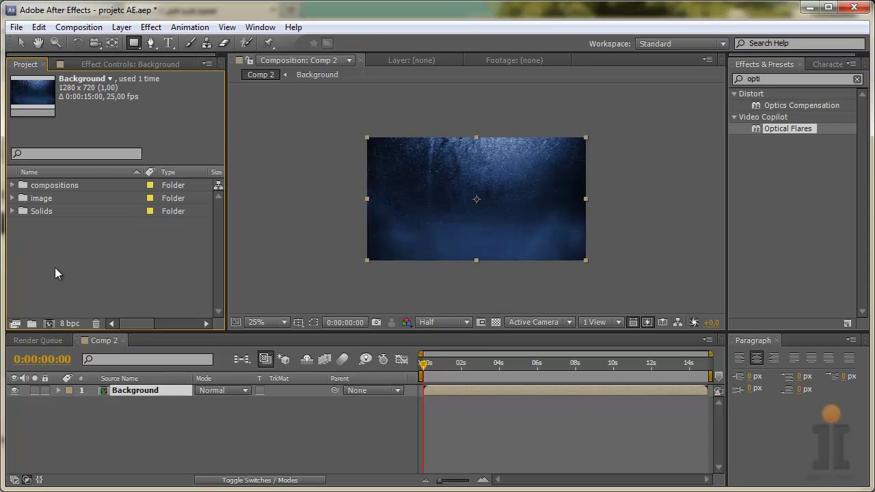
{"action": "right_click", "coordinate": [57, 251]}
{"action": "mouse_move", "coordinate": [120, 313]}
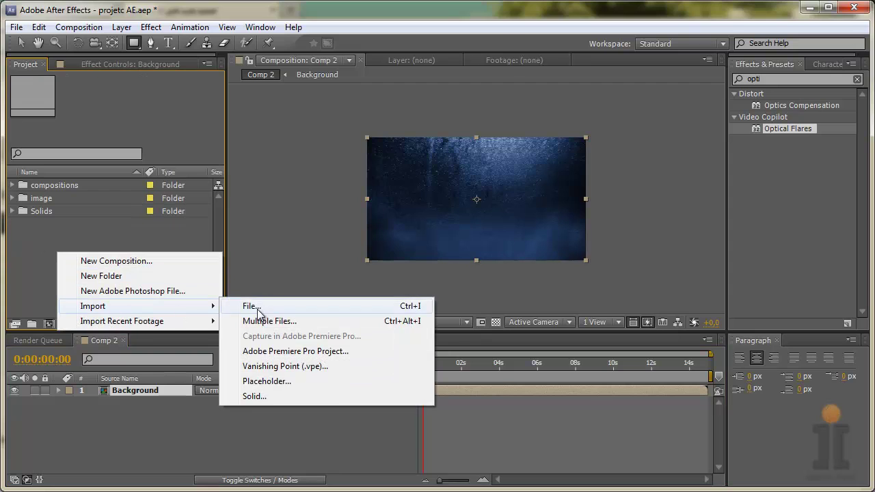
{"action": "left_click", "coordinate": [248, 305]}
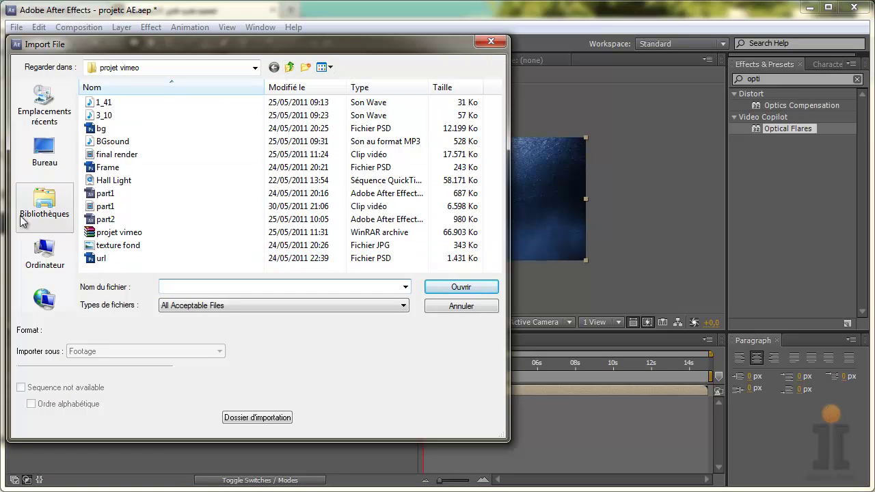
{"action": "left_click", "coordinate": [44, 255]}
{"action": "double_click", "coordinate": [305, 123]}
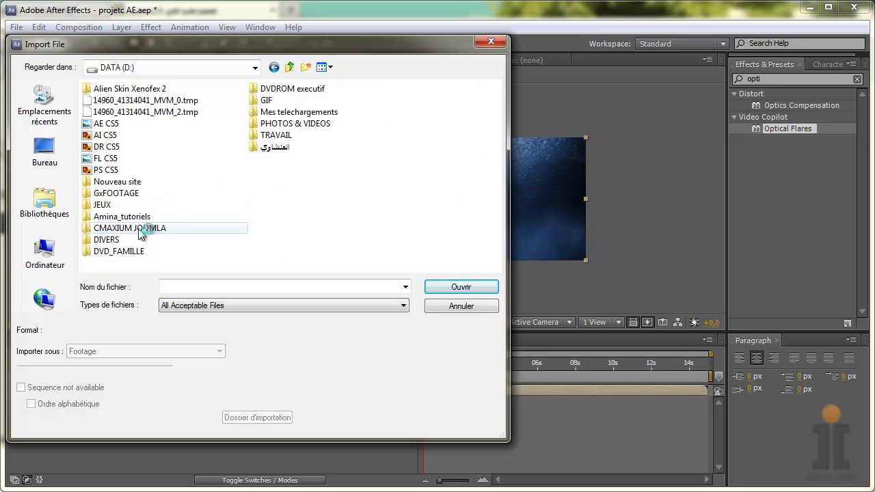
{"action": "double_click", "coordinate": [303, 112]}
{"action": "double_click", "coordinate": [140, 233]}
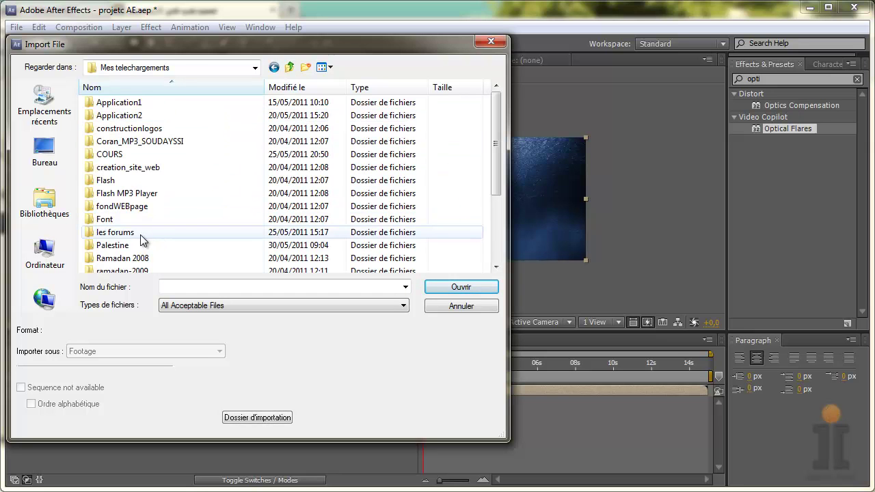
{"action": "double_click", "coordinate": [143, 169]}
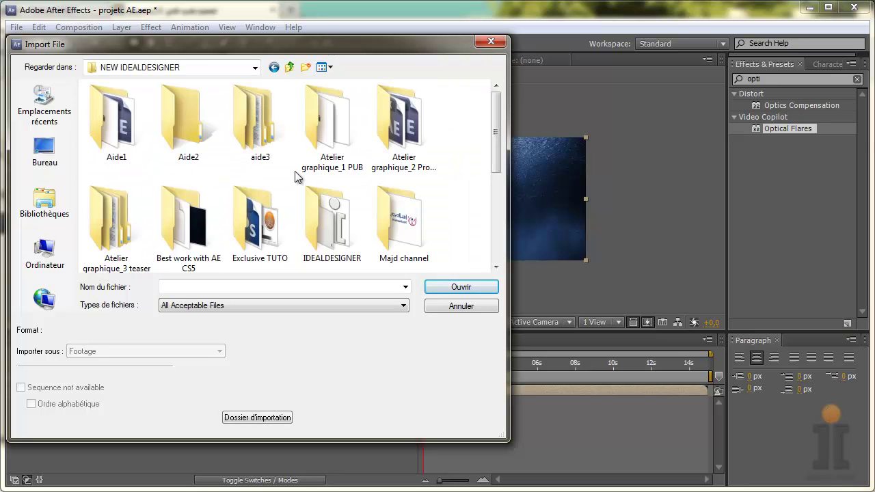
{"action": "double_click", "coordinate": [399, 142]}
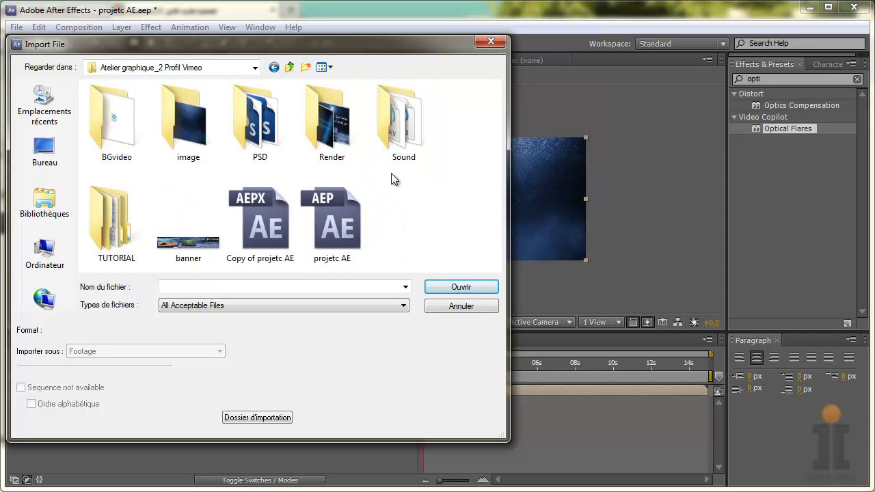
{"action": "double_click", "coordinate": [267, 123]}
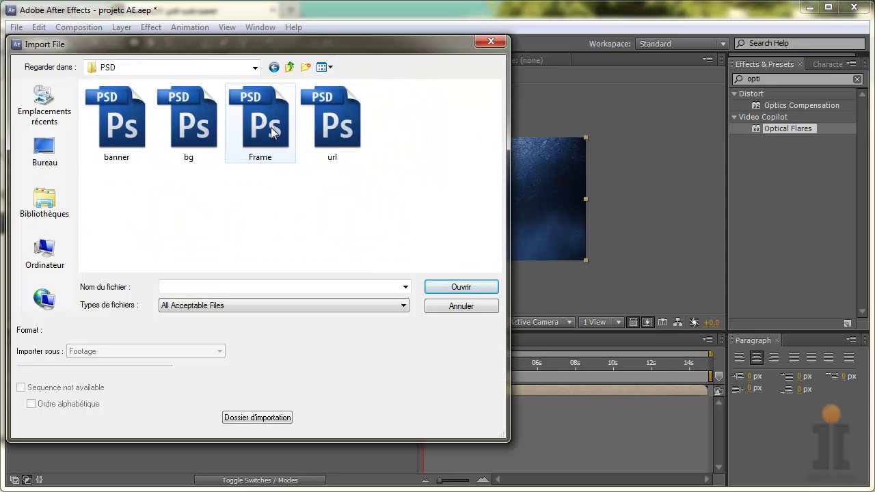
{"action": "double_click", "coordinate": [199, 137]}
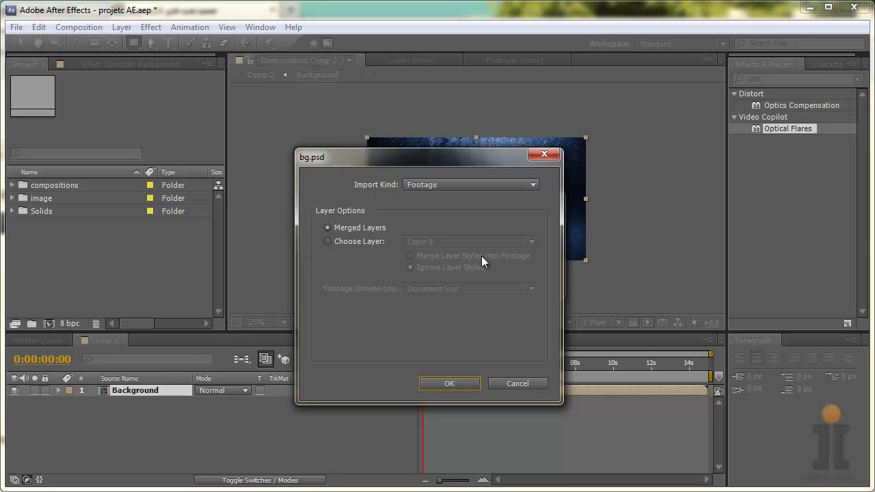
{"action": "left_click", "coordinate": [462, 383]}
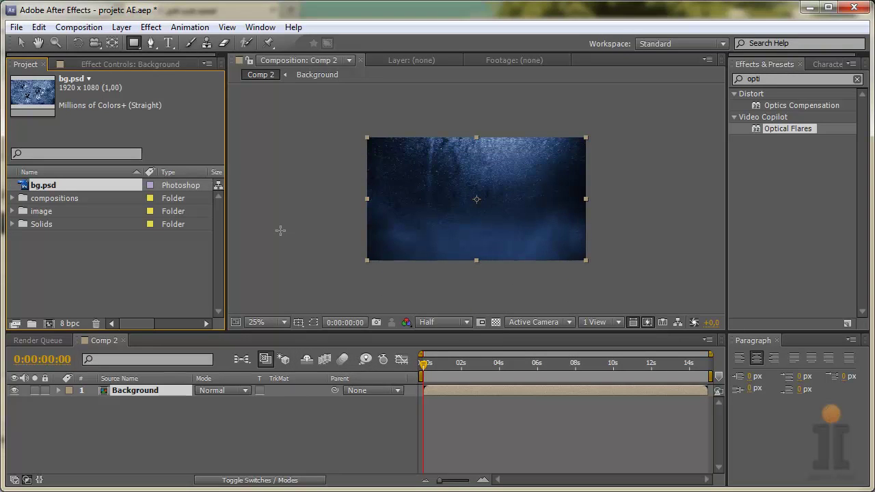
Place bg.psd beneath the Background layer in Comp 2 and rename the footage as ground.
{"action": "left_click_drag", "start_coordinate": [55, 184], "coordinate": [129, 402]}
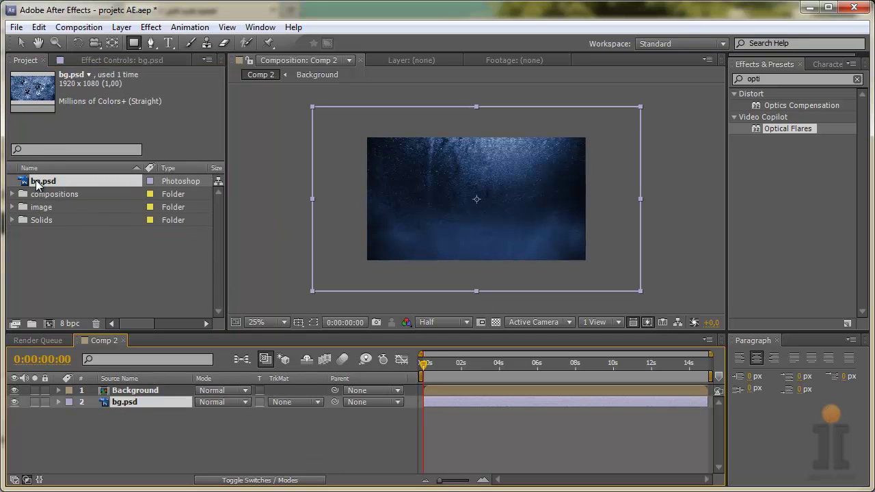
{"action": "key", "text": "Return"}
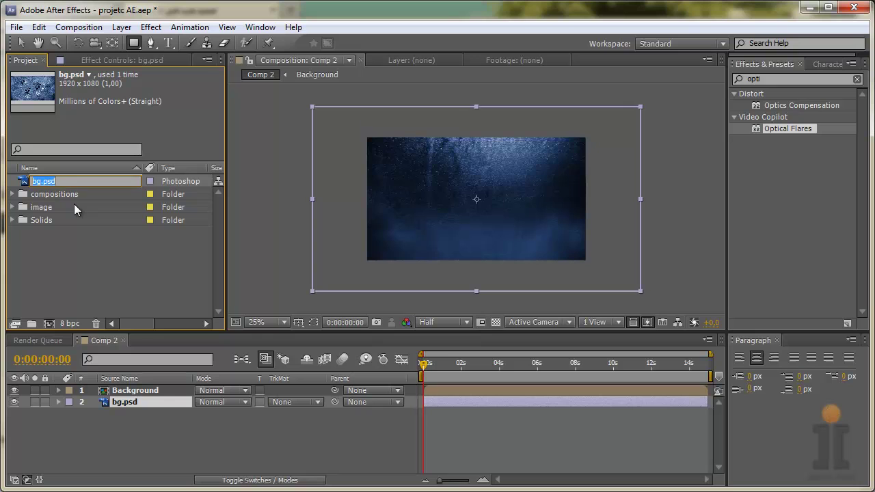
{"action": "type", "text": "ground"}
{"action": "key", "text": "Return"}
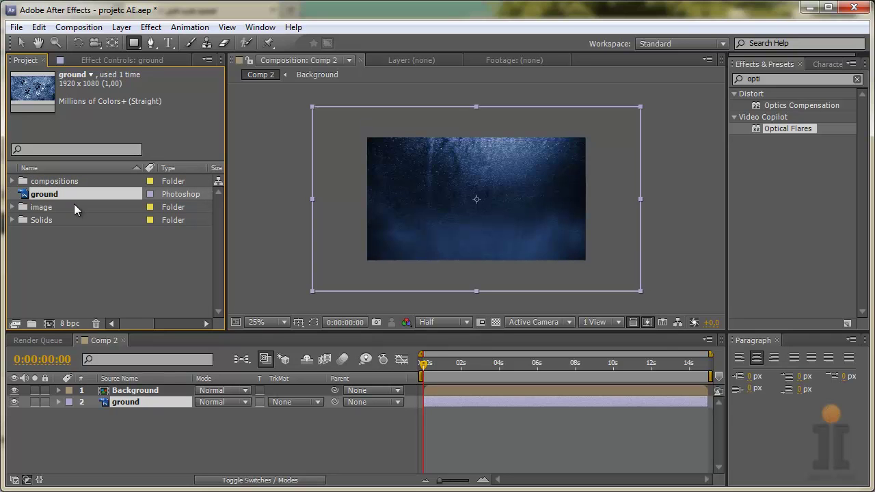
Check the ground layer's full image, then return to the composition view and move the layer above Background.
{"action": "double_click", "coordinate": [156, 403]}
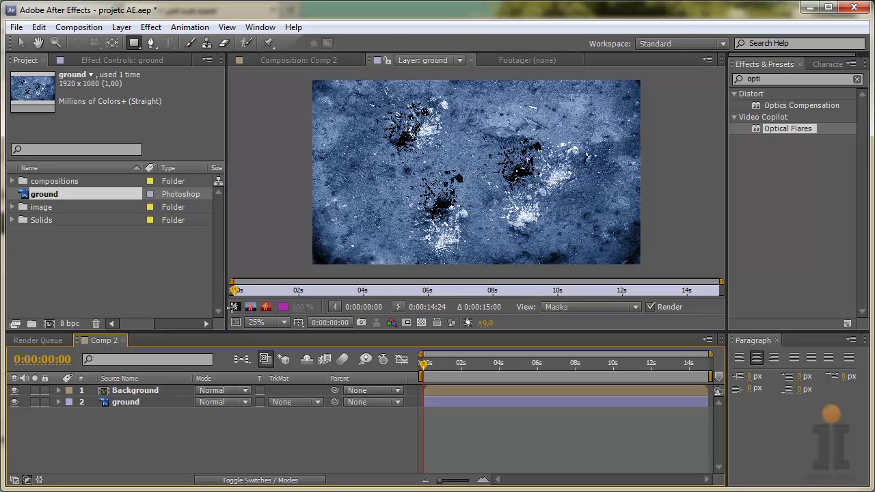
{"action": "left_click", "coordinate": [290, 58]}
{"action": "mouse_move", "coordinate": [156, 402]}
{"action": "left_mouse_down"}
{"action": "mouse_move", "coordinate": [164, 402]}
{"action": "mouse_move", "coordinate": [158, 389]}
{"action": "left_mouse_up"}
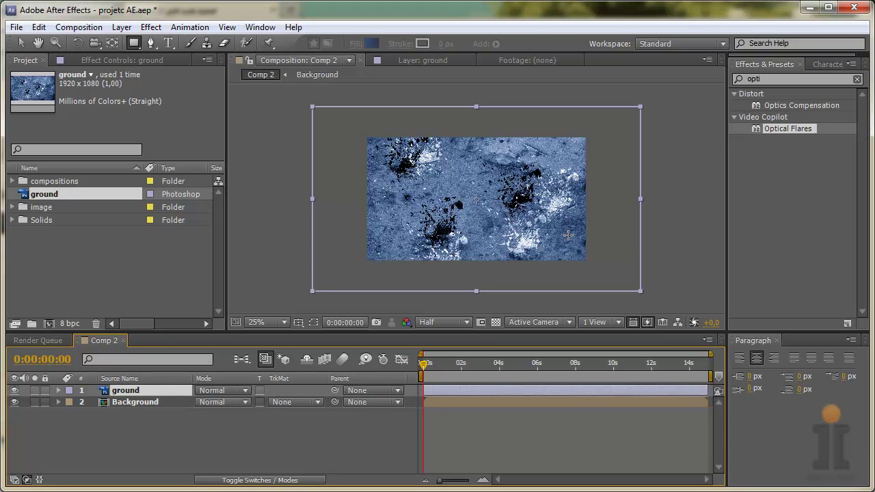
Scale the ground layer down to 73% and make it a 3D layer.
{"action": "key", "text": "s"}
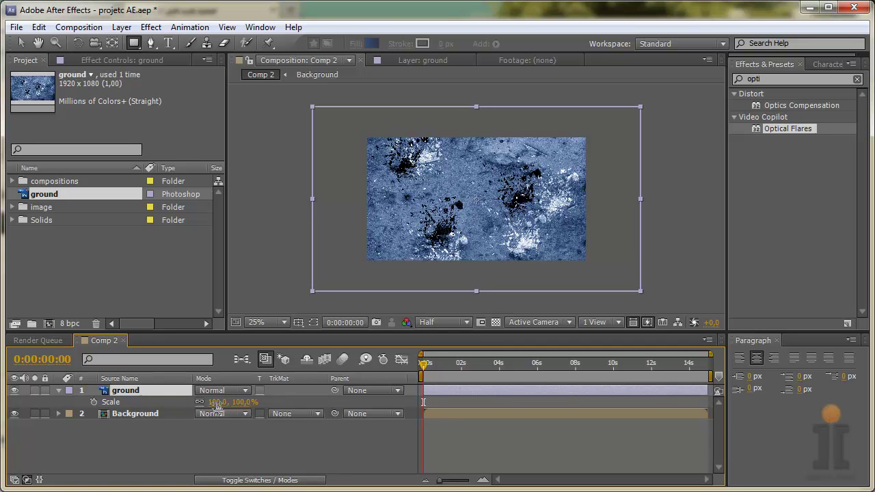
{"action": "left_click_drag", "start_coordinate": [218, 408], "coordinate": [200, 402]}
{"action": "left_click", "coordinate": [268, 481]}
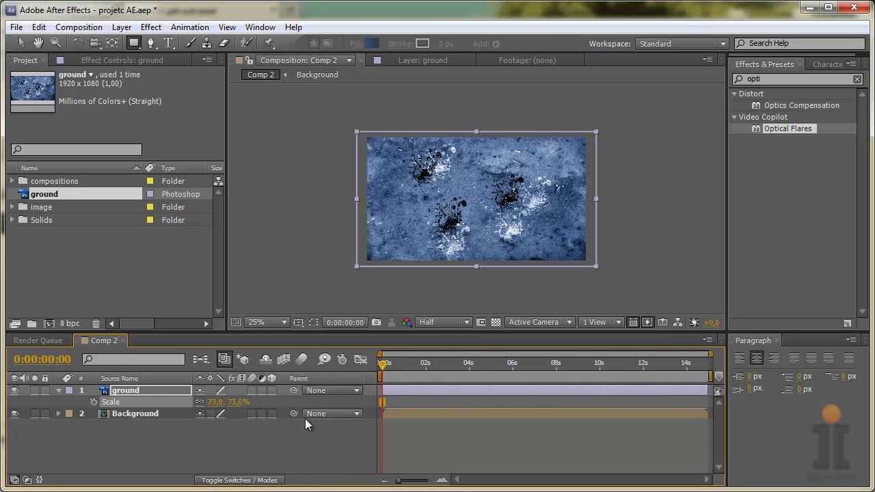
{"action": "left_click", "coordinate": [272, 390]}
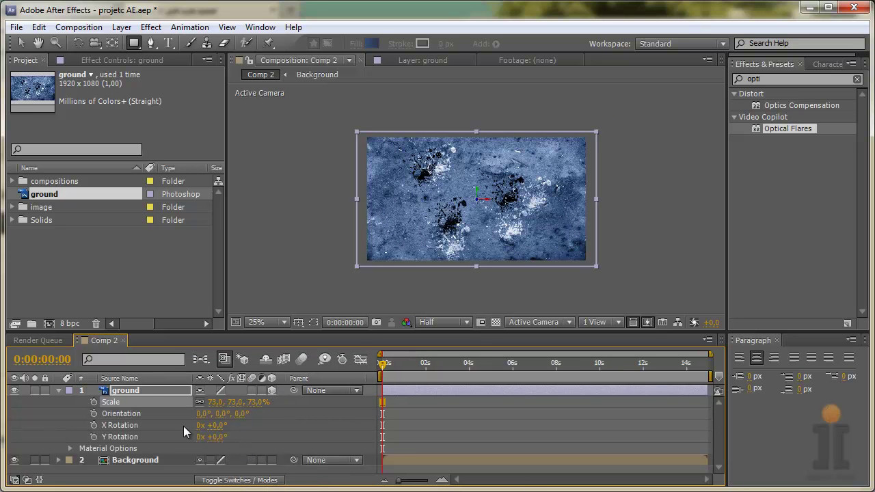
{"action": "left_click", "coordinate": [58, 391]}
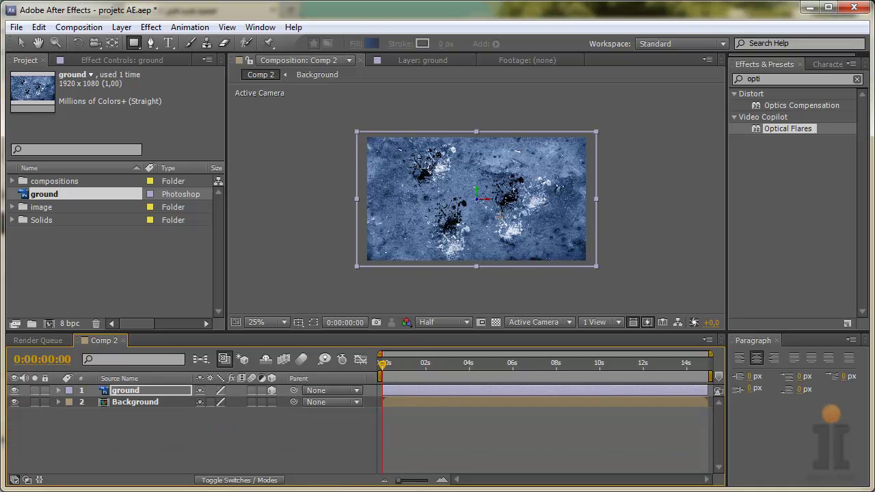
{"action": "key", "text": "period"}
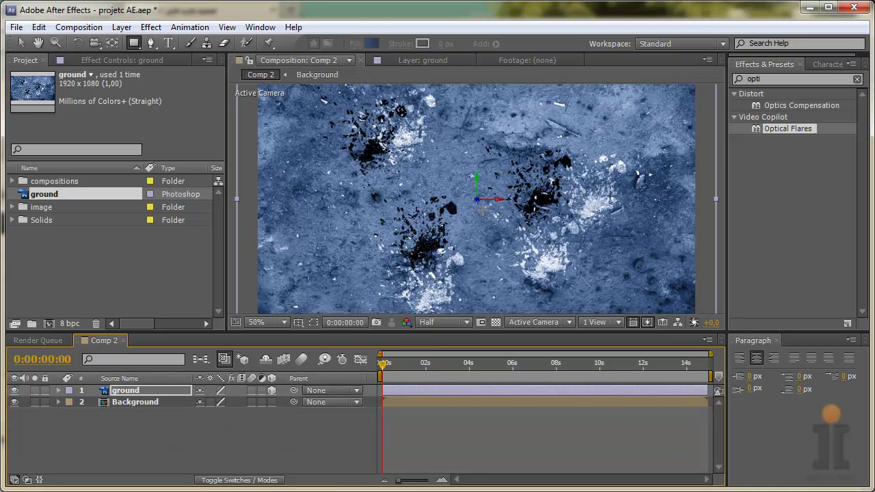
Tilt the ground layer backwards by setting its X Rotation to -64°.
{"action": "left_click", "coordinate": [58, 390]}
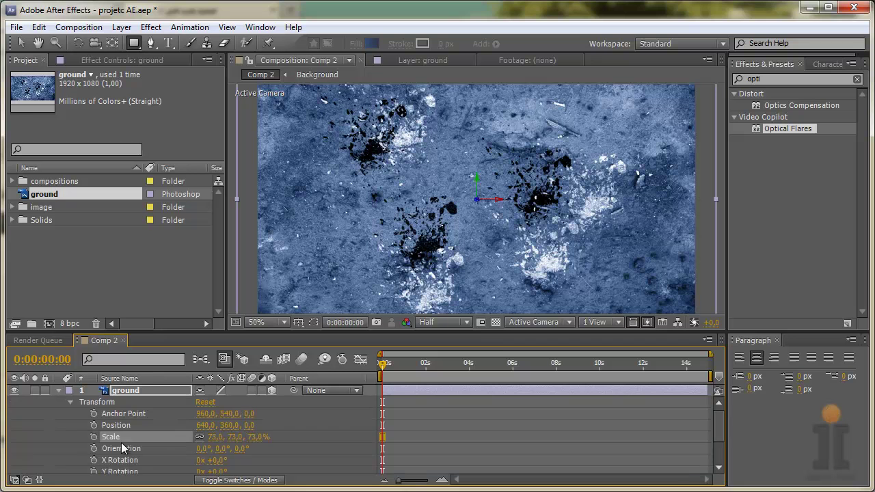
{"action": "scroll", "coordinate": [243, 455], "scroll_direction": "down", "scroll_amount": 2}
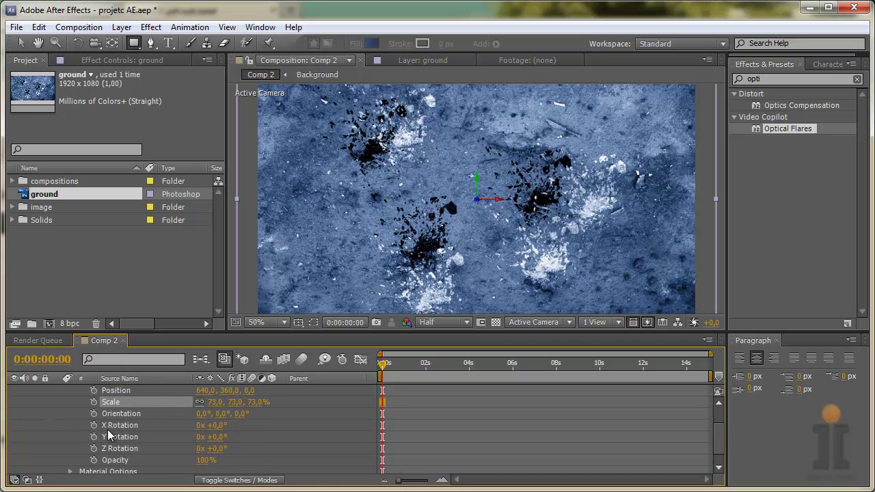
{"action": "left_click", "coordinate": [217, 425]}
{"action": "type", "text": "-45"}
{"action": "key", "text": "Return"}
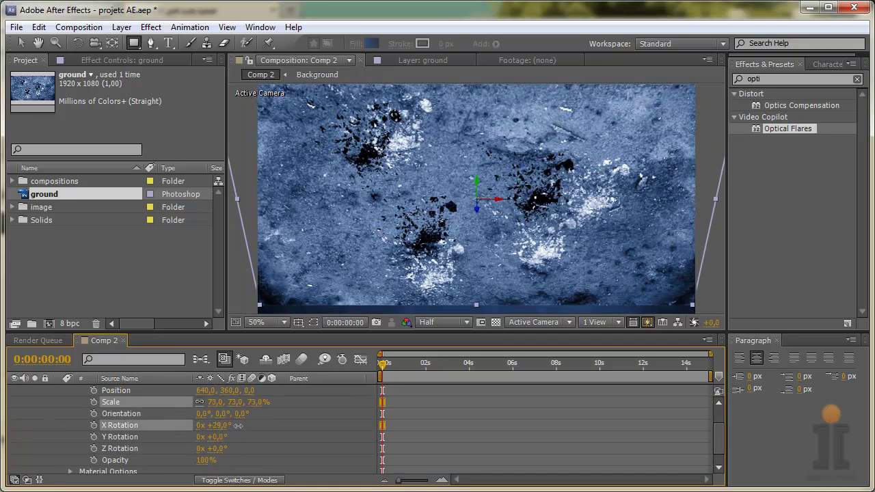
{"action": "left_click_drag", "start_coordinate": [212, 425], "coordinate": [199, 425]}
{"action": "scroll", "coordinate": [428, 225], "scroll_direction": "down", "scroll_amount": 2}
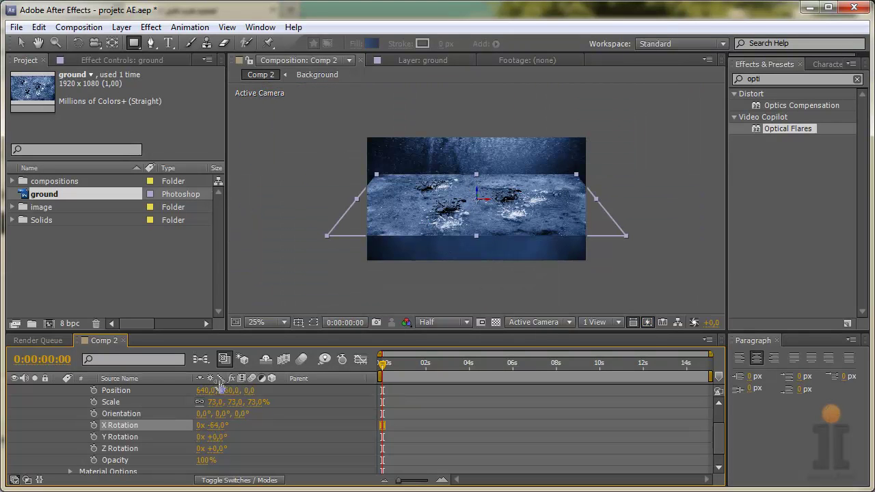
Move the ground layer down to about 640, 618.9, 126.3 and resize it to about 87.6% wide and 69.1% high.
{"action": "left_click", "coordinate": [22, 43]}
{"action": "left_click_drag", "start_coordinate": [479, 196], "coordinate": [483, 242]}
{"action": "left_click_drag", "start_coordinate": [571, 211], "coordinate": [590, 212]}
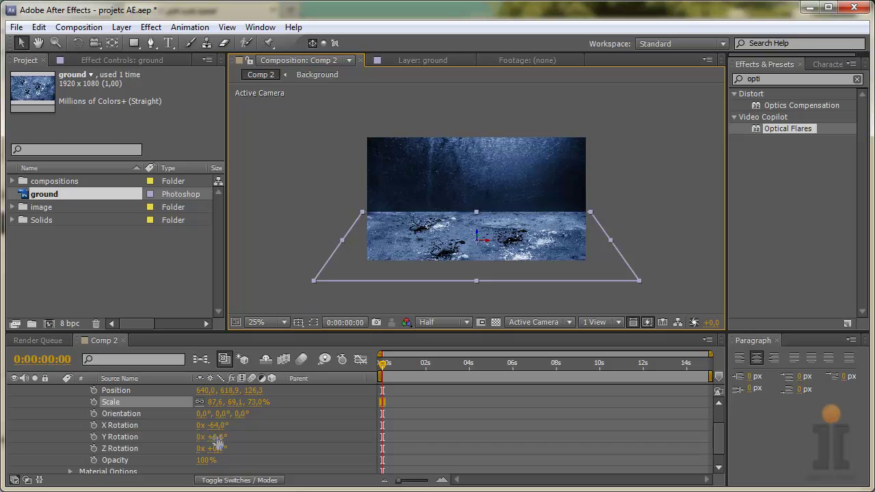
Flatten the ground layer to an X Rotation of -81° and stretch it to about 90.6% by 76.9%.
{"action": "left_click_drag", "start_coordinate": [213, 425], "coordinate": [200, 424]}
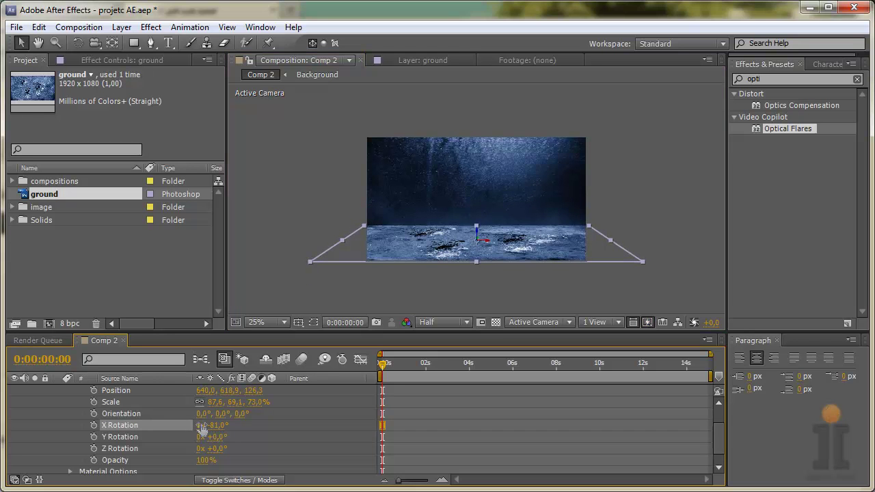
{"action": "left_click_drag", "start_coordinate": [474, 263], "coordinate": [477, 268]}
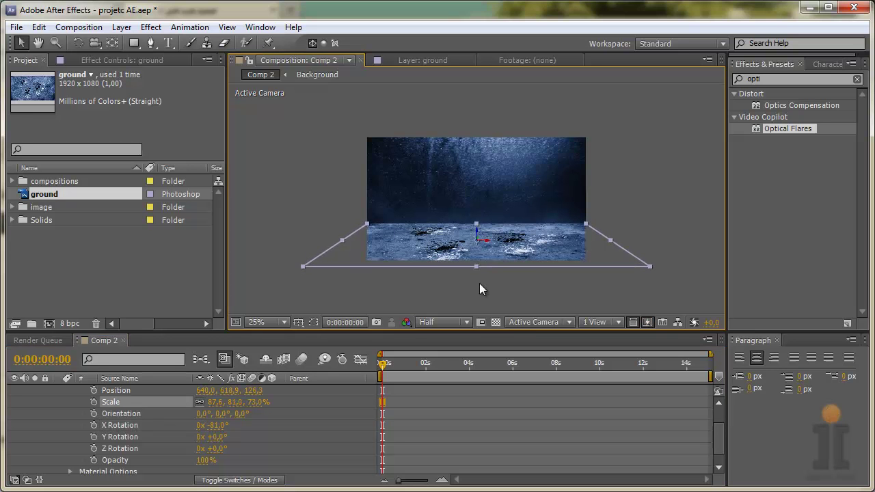
{"action": "scroll", "coordinate": [648, 243], "scroll_direction": "up", "scroll_amount": 1}
{"action": "scroll", "coordinate": [648, 244], "scroll_direction": "down", "scroll_amount": 1}
{"action": "scroll", "coordinate": [648, 245], "scroll_direction": "up", "scroll_amount": 1}
{"action": "left_click_drag", "start_coordinate": [695, 248], "coordinate": [704, 250]}
{"action": "scroll", "coordinate": [582, 220], "scroll_direction": "down", "scroll_amount": 1}
{"action": "scroll", "coordinate": [581, 221], "scroll_direction": "up", "scroll_amount": 1}
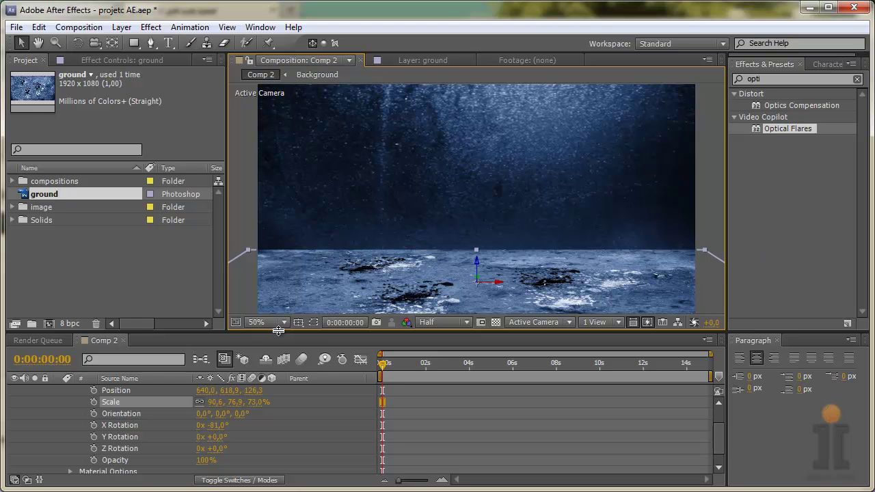
{"action": "scroll", "coordinate": [95, 407], "scroll_direction": "up", "scroll_amount": 1}
{"action": "left_click", "coordinate": [60, 391]}
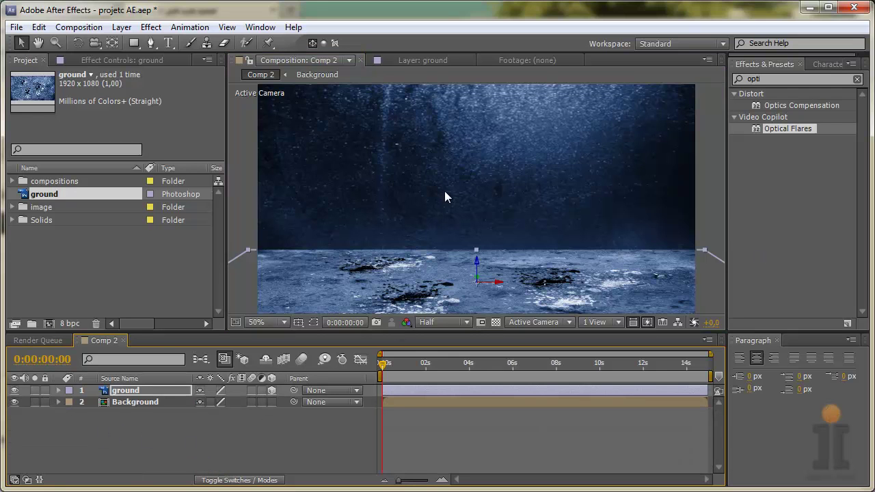
Draw a closed Pen mask on the ground layer, running just below its far edge and around the visible floor, and hide the mask outline.
{"action": "key", "text": "comma"}
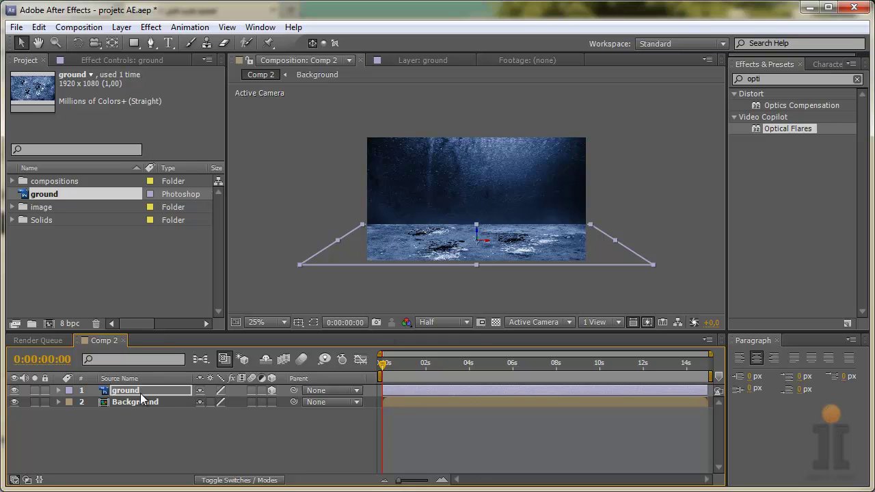
{"action": "left_click", "coordinate": [169, 393]}
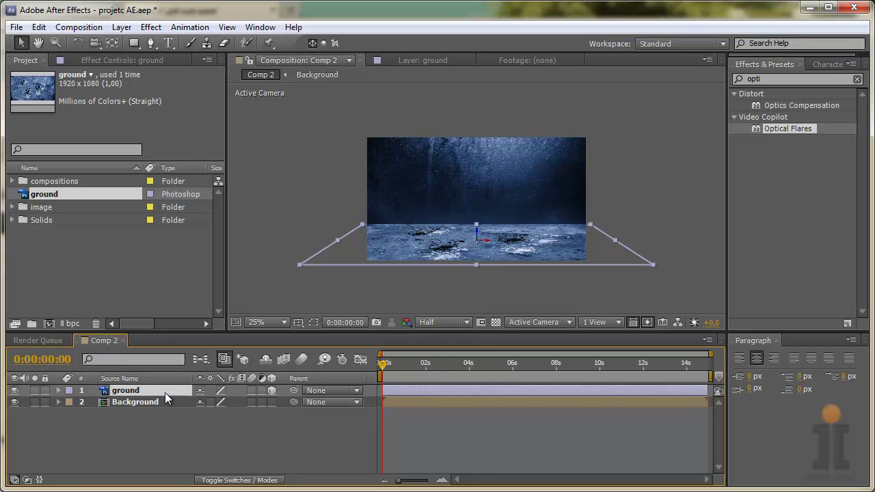
{"action": "left_click", "coordinate": [151, 44]}
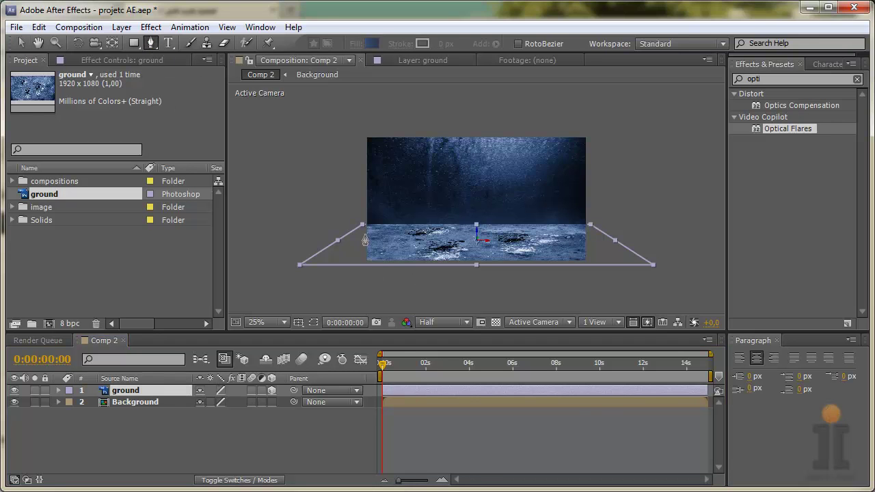
{"action": "key", "text": "period"}
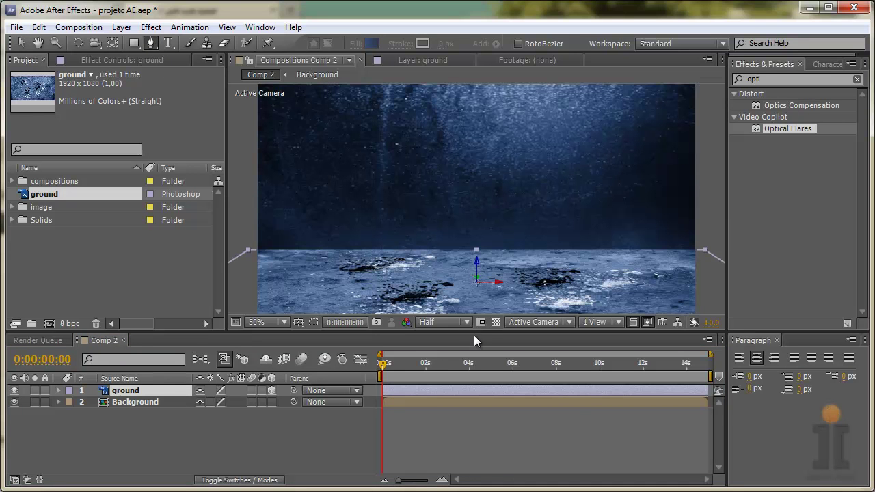
{"action": "left_click_drag", "start_coordinate": [475, 334], "coordinate": [474, 387]}
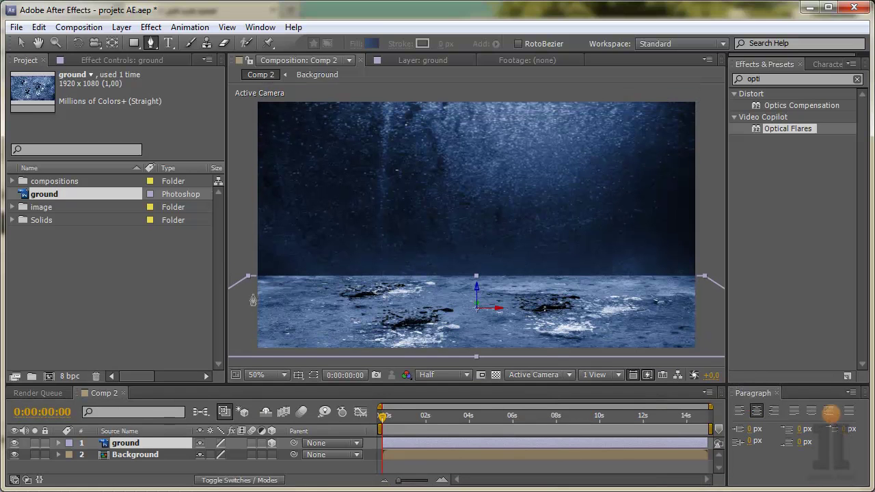
{"action": "left_click", "coordinate": [245, 287]}
{"action": "left_click", "coordinate": [274, 279]}
{"action": "left_click", "coordinate": [322, 278]}
{"action": "left_click", "coordinate": [463, 278]}
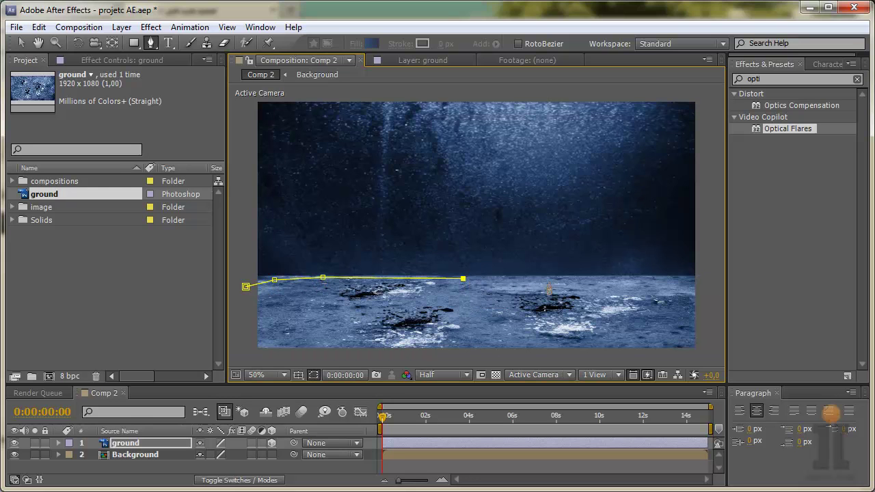
{"action": "left_click", "coordinate": [562, 279]}
{"action": "left_click", "coordinate": [671, 279]}
{"action": "left_click", "coordinate": [703, 277]}
{"action": "left_click", "coordinate": [708, 355]}
{"action": "left_click", "coordinate": [246, 356]}
{"action": "left_click", "coordinate": [245, 286]}
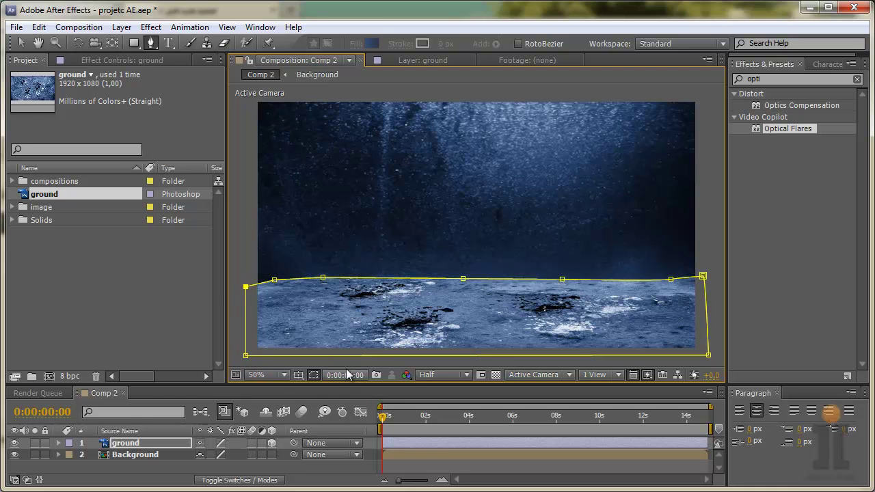
{"action": "left_click", "coordinate": [315, 374]}
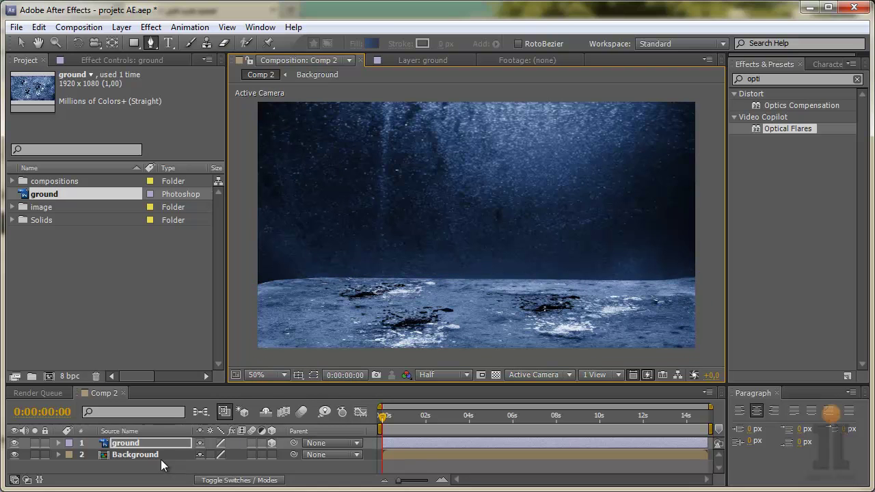
Set the ground mask's feather to 160 pixels and its expansion to -8 pixels.
{"action": "left_click", "coordinate": [58, 444]}
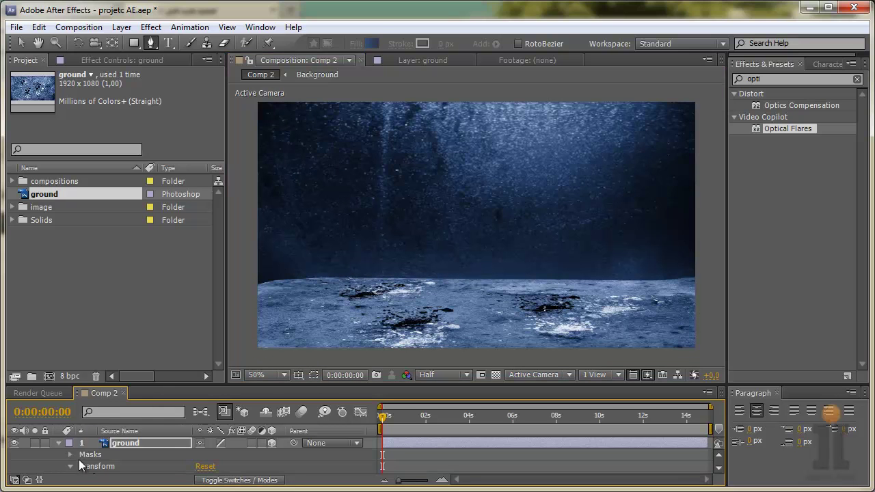
{"action": "left_click", "coordinate": [71, 454]}
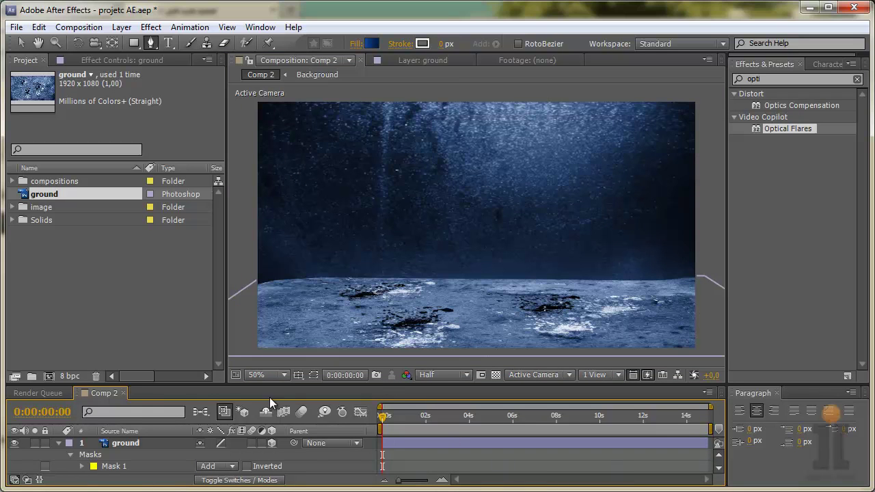
{"action": "left_click_drag", "start_coordinate": [383, 383], "coordinate": [382, 334]}
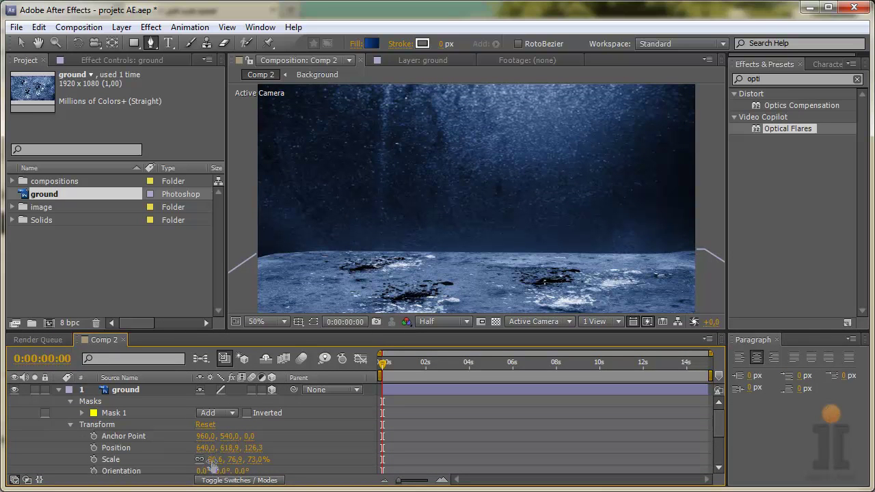
{"action": "left_click", "coordinate": [70, 425]}
{"action": "left_click", "coordinate": [81, 412]}
{"action": "left_click_drag", "start_coordinate": [213, 441], "coordinate": [292, 449]}
{"action": "left_click_drag", "start_coordinate": [222, 444], "coordinate": [199, 460]}
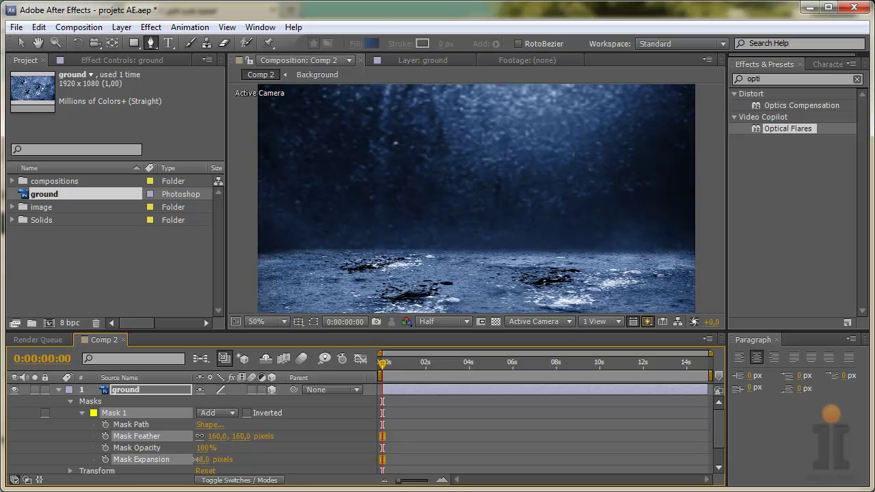
{"action": "left_click", "coordinate": [197, 460]}
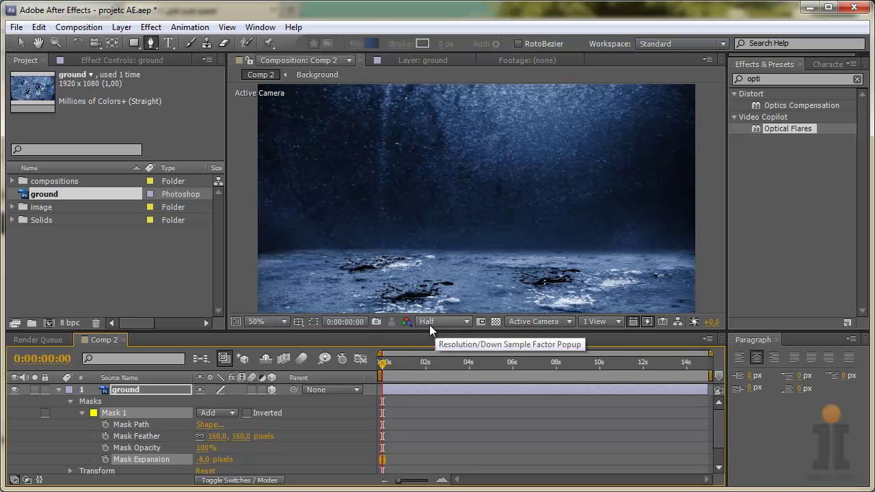
Show the mask outline, lower two points along the mask's far edge slightly, and hide the outline again.
{"action": "left_click", "coordinate": [313, 322]}
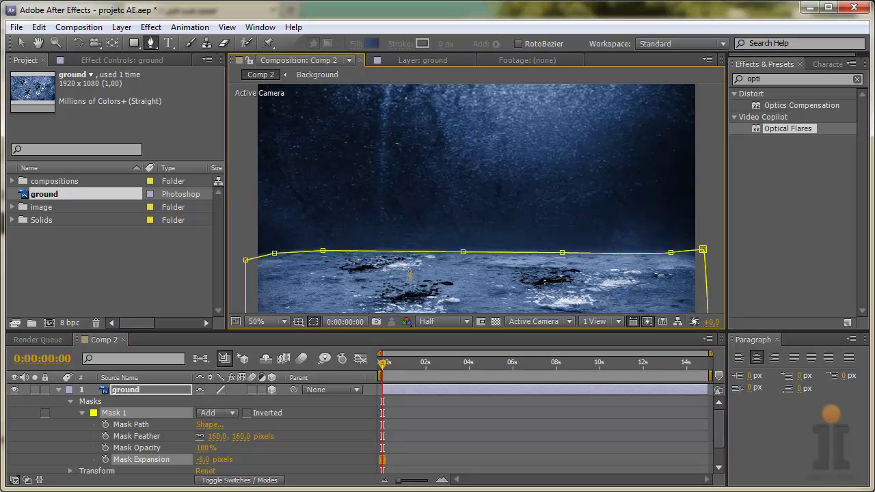
{"action": "left_click", "coordinate": [21, 43]}
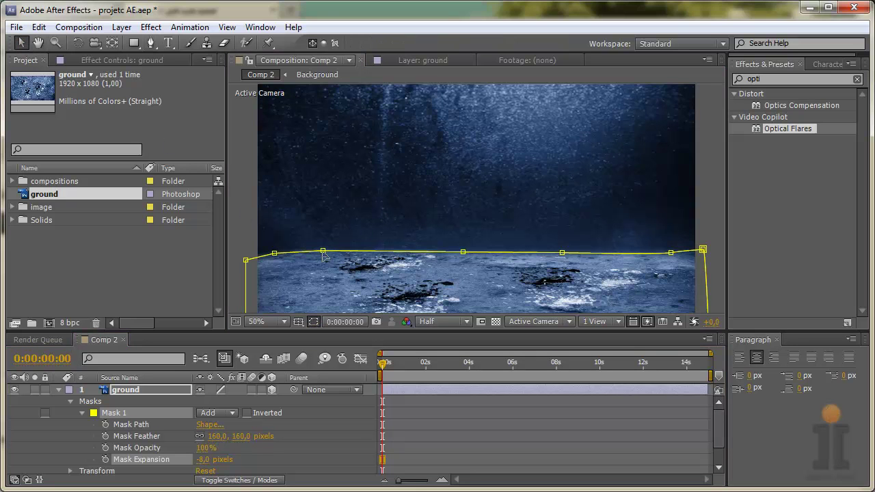
{"action": "left_click_drag", "start_coordinate": [324, 252], "coordinate": [334, 255]}
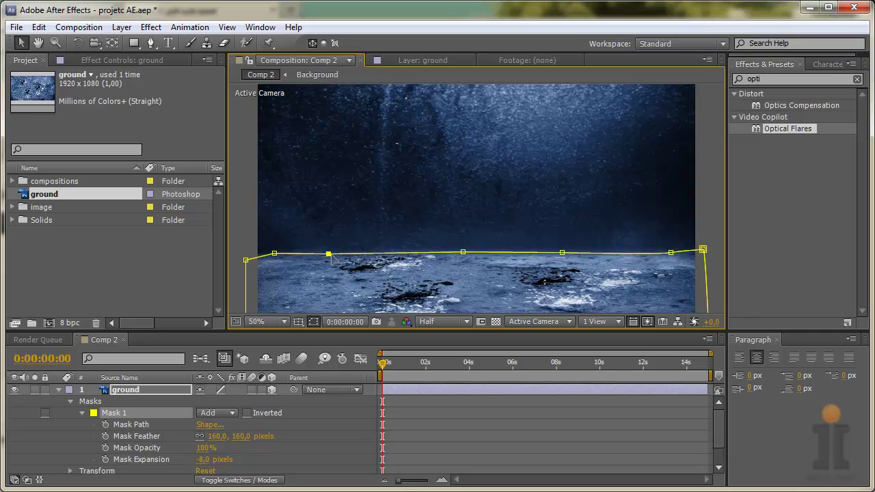
{"action": "left_click_drag", "start_coordinate": [465, 255], "coordinate": [464, 256]}
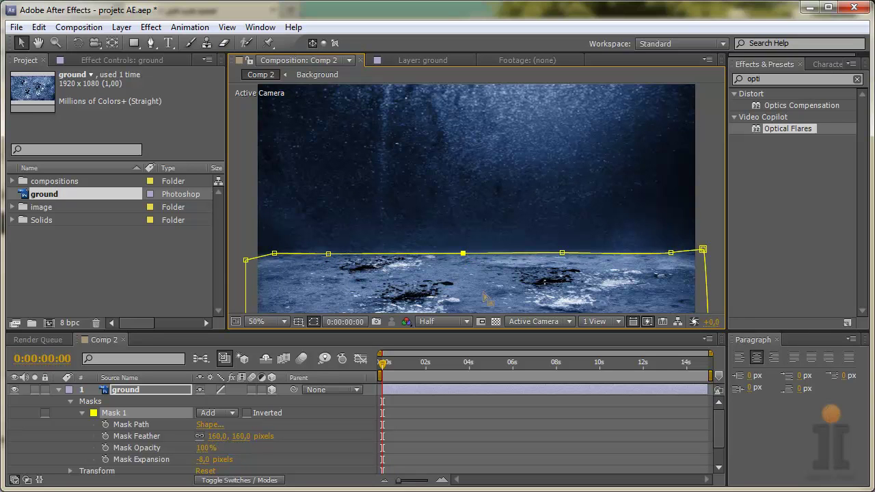
{"action": "left_click", "coordinate": [299, 322]}
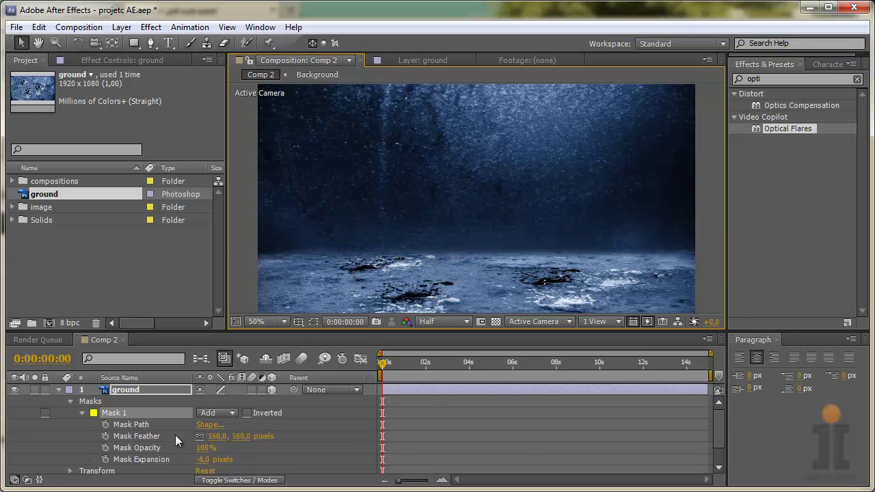
{"action": "left_click", "coordinate": [58, 389]}
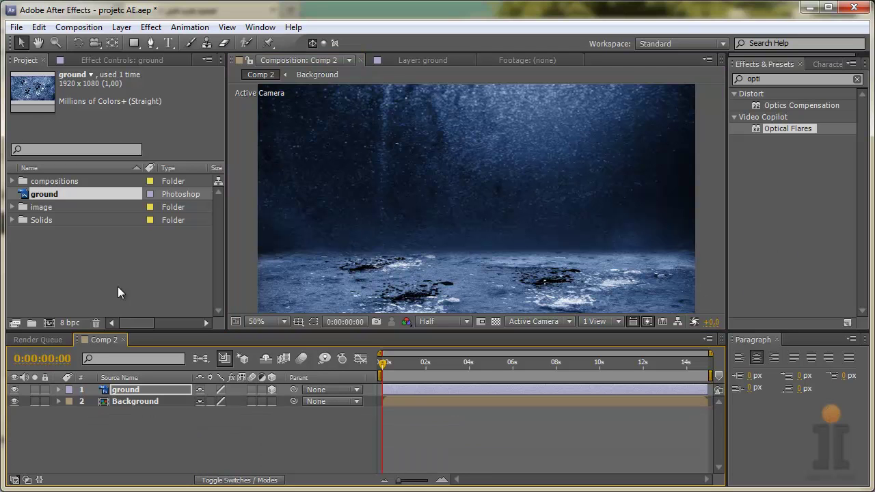
Create a new composition named display1 with the HDV/HDTV 720 25 preset and a 15-second duration.
{"action": "right_click", "coordinate": [43, 248]}
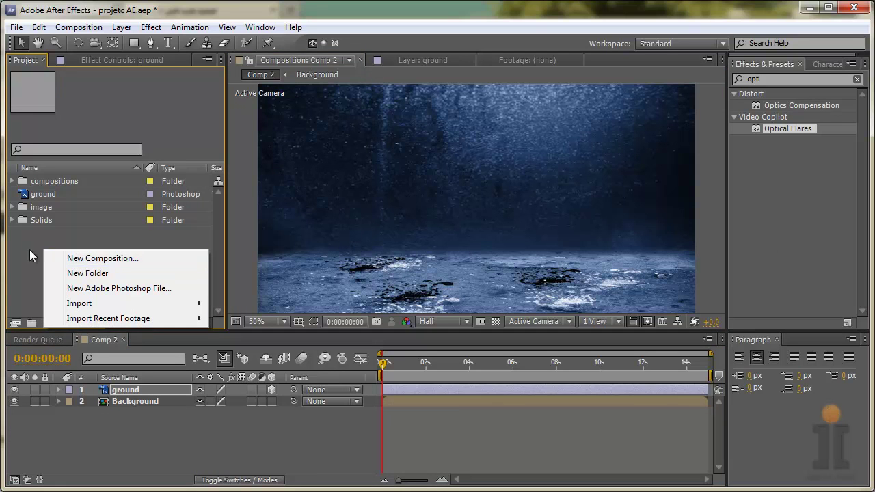
{"action": "left_click", "coordinate": [46, 236]}
{"action": "right_click", "coordinate": [66, 269]}
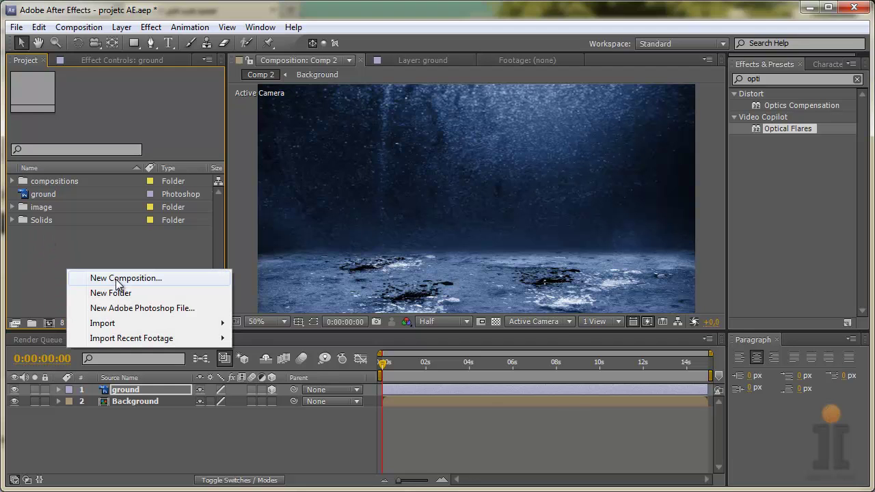
{"action": "left_click", "coordinate": [115, 278]}
{"action": "type", "text": "display1"}
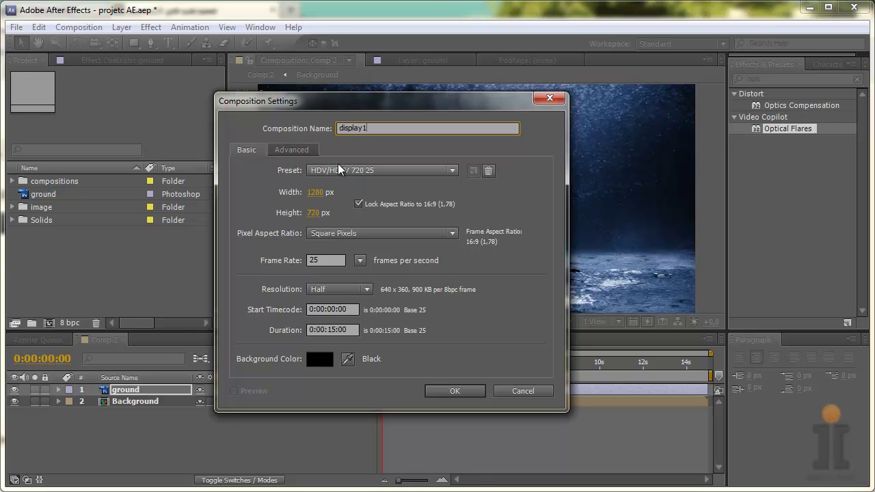
{"action": "key", "text": "Return"}
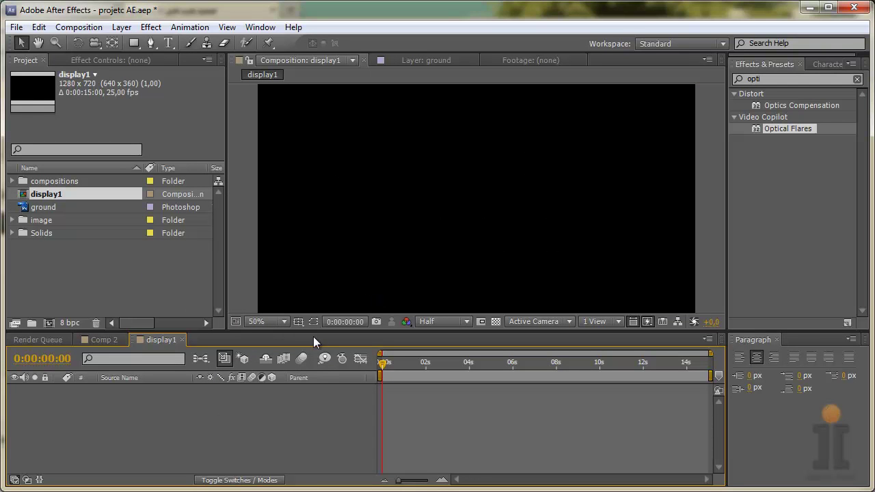
Import Frame.psd into the project as footage with merged layers.
{"action": "right_click", "coordinate": [81, 275]}
{"action": "mouse_move", "coordinate": [125, 329]}
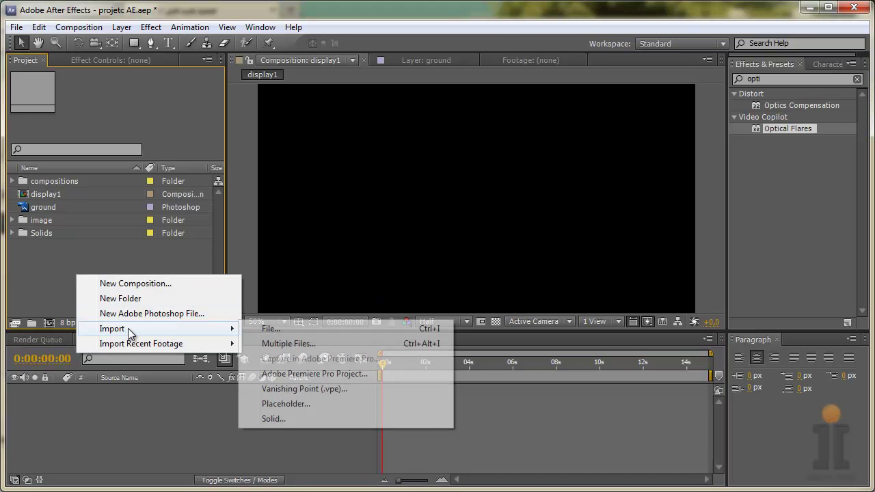
{"action": "left_click", "coordinate": [274, 329]}
{"action": "double_click", "coordinate": [261, 123]}
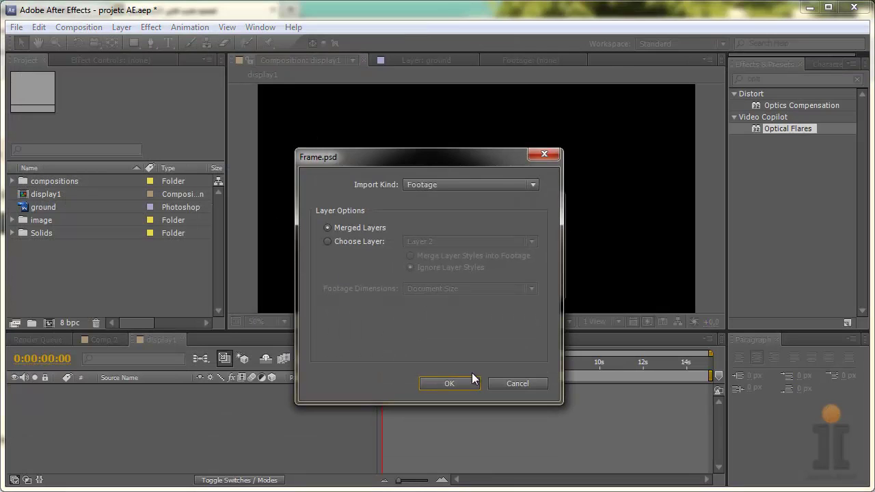
{"action": "left_click", "coordinate": [449, 383]}
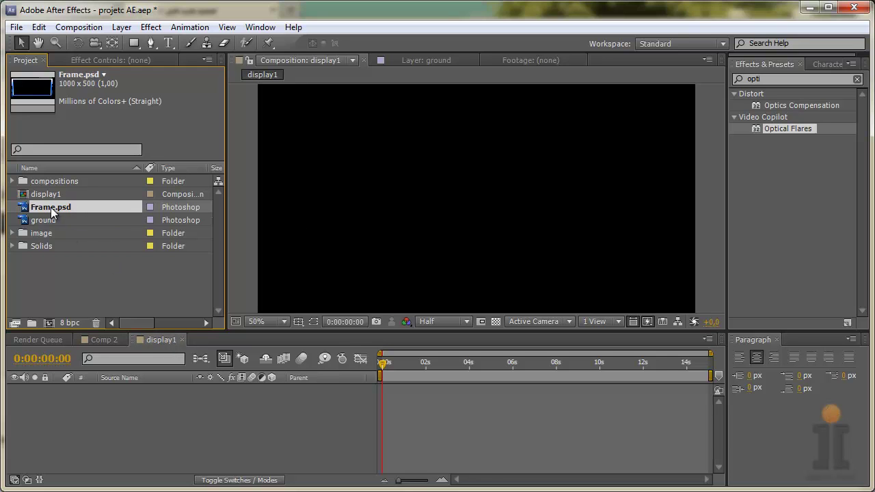
Place Frame.psd in the display1 composition and turn on the transparency grid for the preview.
{"action": "left_click_drag", "start_coordinate": [45, 207], "coordinate": [111, 387]}
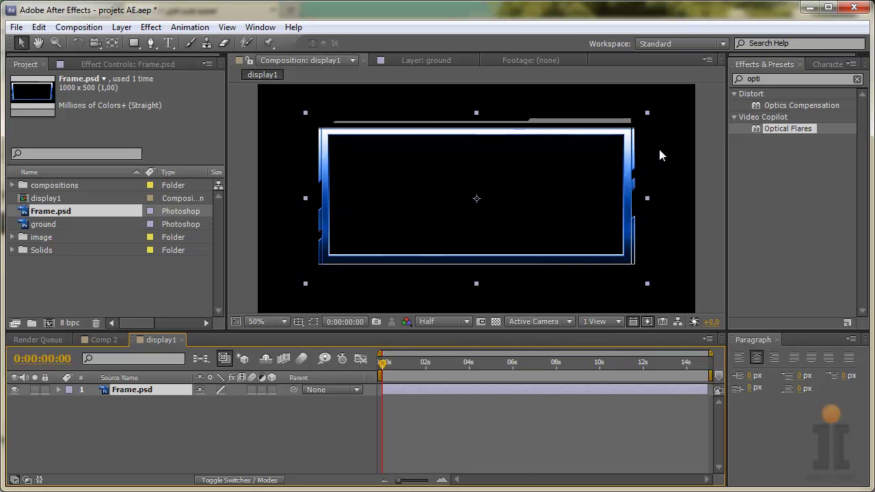
{"action": "left_click", "coordinate": [499, 324]}
{"action": "left_click", "coordinate": [500, 325]}
{"action": "left_click", "coordinate": [499, 325]}
{"action": "left_click", "coordinate": [498, 323]}
{"action": "left_click", "coordinate": [499, 323]}
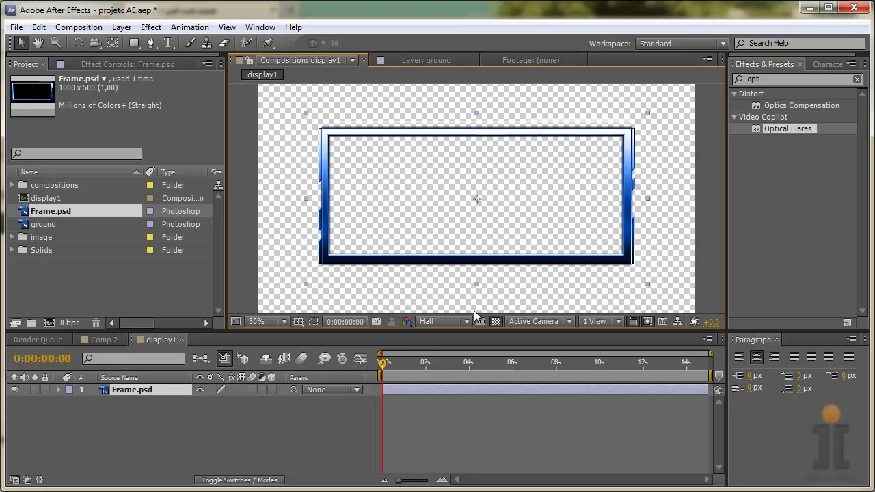
Start a file import and browse to the Images library.
{"action": "right_click", "coordinate": [78, 281]}
{"action": "mouse_move", "coordinate": [137, 336]}
{"action": "left_click", "coordinate": [284, 337]}
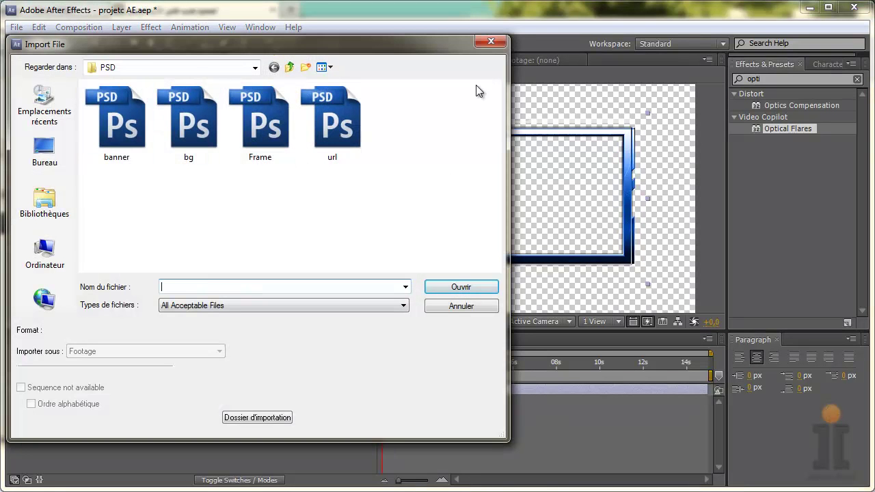
{"action": "left_click_drag", "start_coordinate": [425, 50], "coordinate": [403, 137]}
{"action": "left_click_drag", "start_coordinate": [336, 127], "coordinate": [434, 53]}
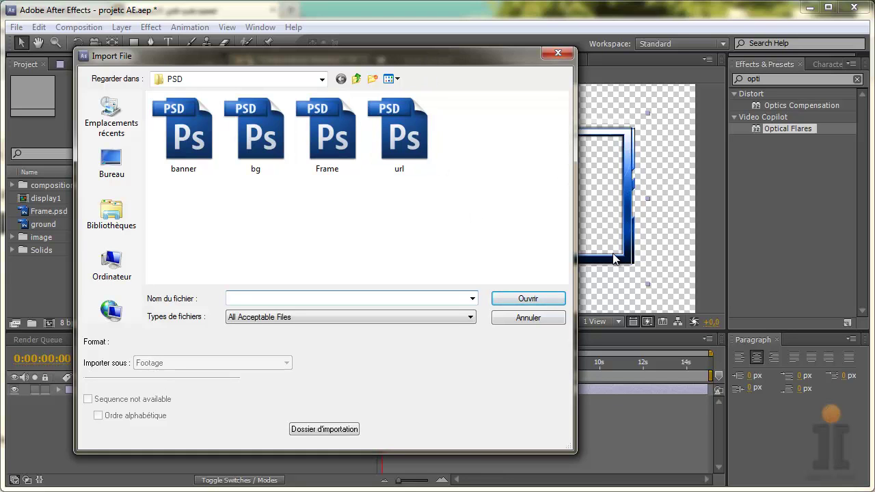
{"action": "left_click", "coordinate": [114, 216]}
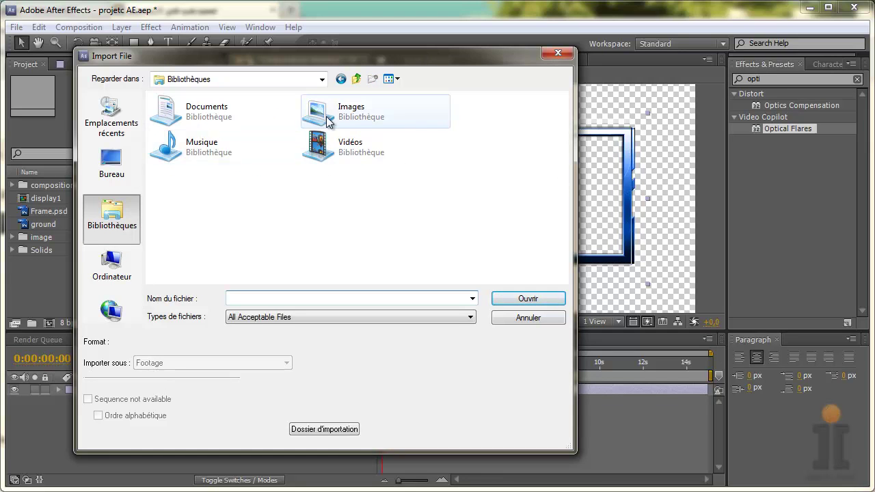
{"action": "double_click", "coordinate": [327, 122]}
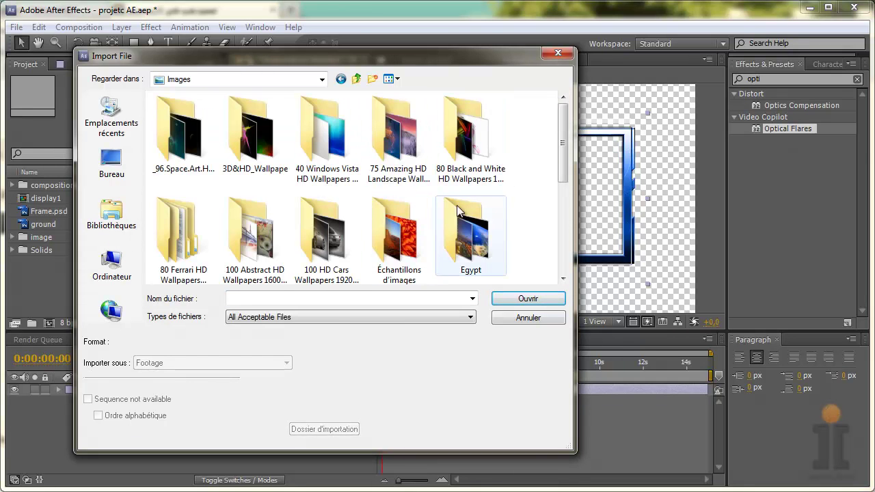
Look through the 100 HD Cars and 3D&HD_Wallpape folders for a picture to fill the frame, and return to Images.
{"action": "scroll", "coordinate": [554, 175], "scroll_direction": "down", "scroll_amount": 1}
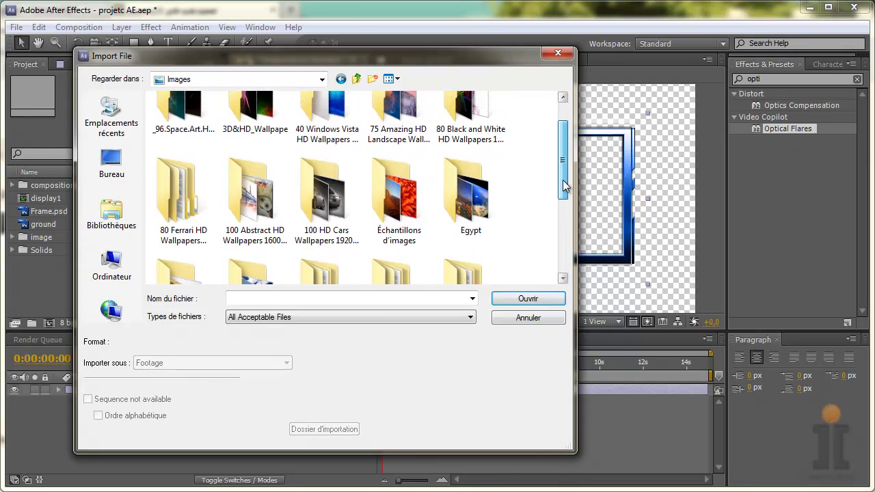
{"action": "left_click_drag", "start_coordinate": [565, 181], "coordinate": [561, 200]}
{"action": "double_click", "coordinate": [324, 170]}
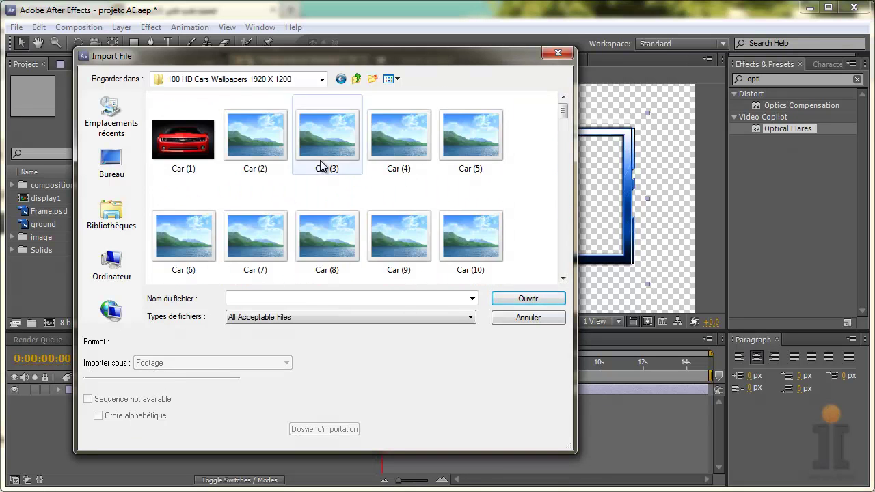
{"action": "left_click", "coordinate": [356, 78]}
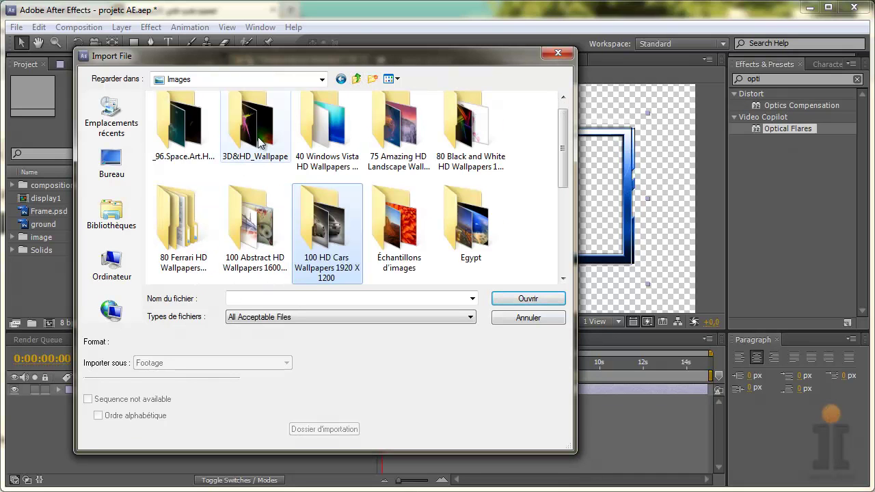
{"action": "double_click", "coordinate": [282, 140]}
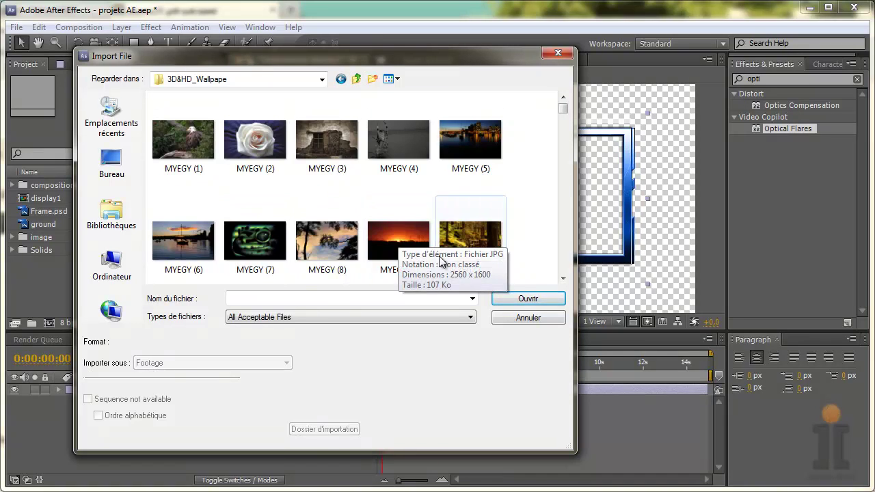
{"action": "left_click", "coordinate": [565, 113]}
{"action": "scroll", "coordinate": [564, 111], "scroll_direction": "up", "scroll_amount": 3}
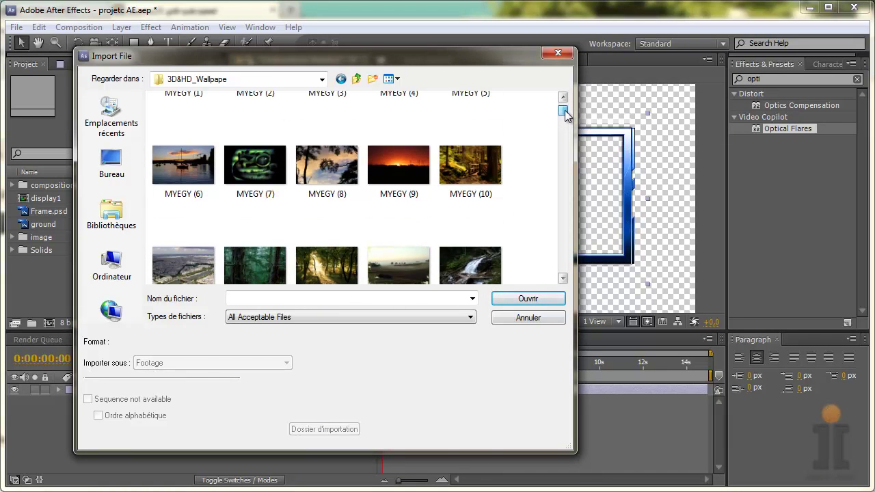
{"action": "left_click", "coordinate": [357, 78]}
Examine the 40 Windows Vista and 80 Black and White wallpaper folders for a suitable picture, and return to Images.
{"action": "left_click_drag", "start_coordinate": [465, 56], "coordinate": [554, 102]}
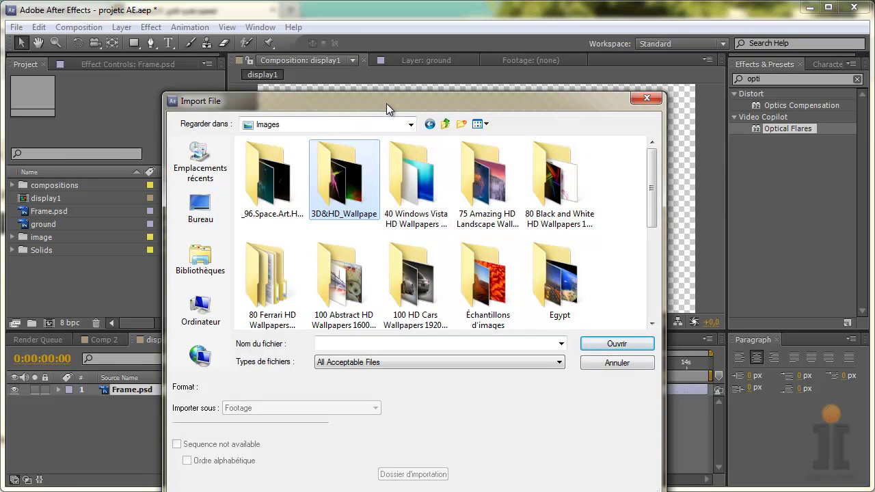
{"action": "left_click_drag", "start_coordinate": [577, 101], "coordinate": [513, 72]}
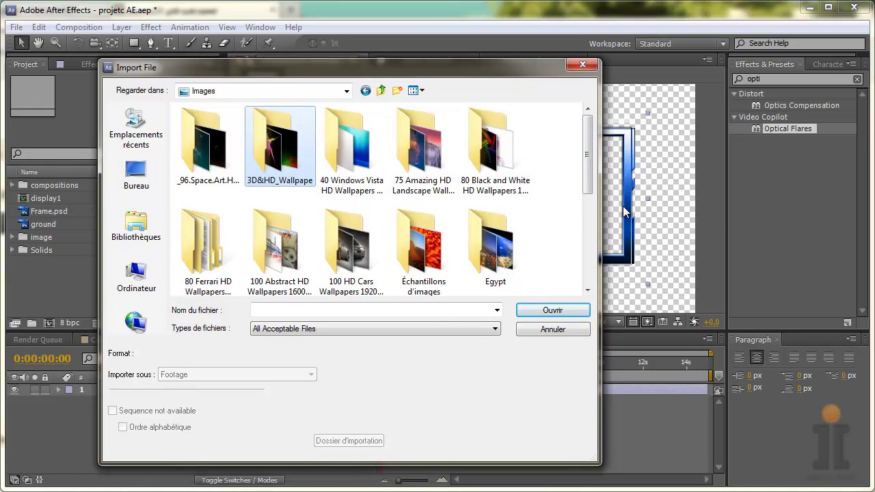
{"action": "left_click_drag", "start_coordinate": [391, 70], "coordinate": [488, 71]}
{"action": "left_click_drag", "start_coordinate": [417, 72], "coordinate": [315, 62]}
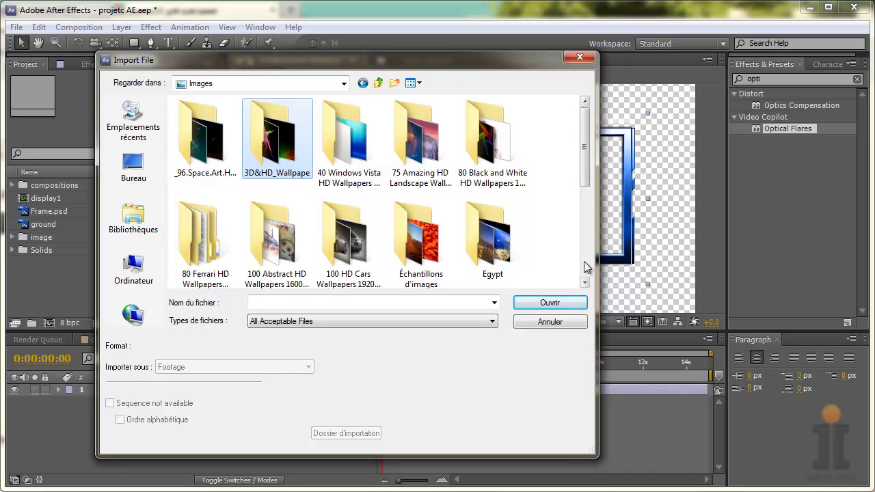
{"action": "double_click", "coordinate": [362, 174]}
{"action": "left_click", "coordinate": [378, 83]}
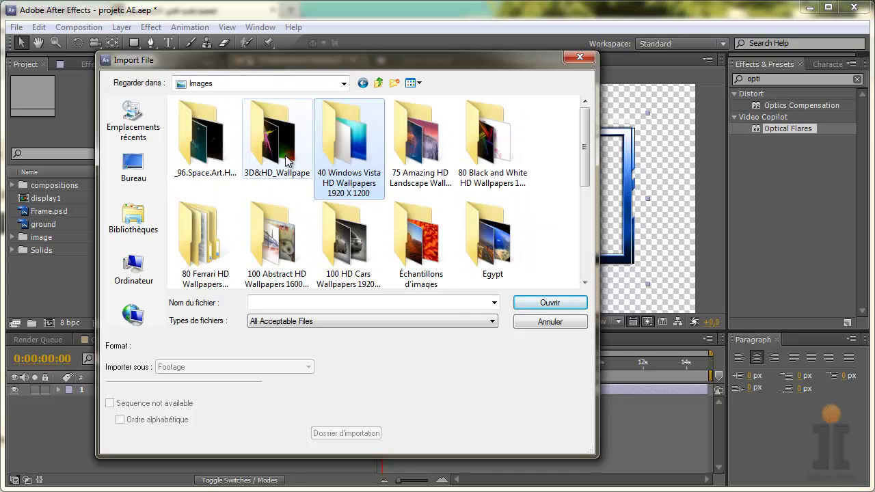
{"action": "left_click", "coordinate": [492, 155]}
{"action": "double_click", "coordinate": [492, 154]}
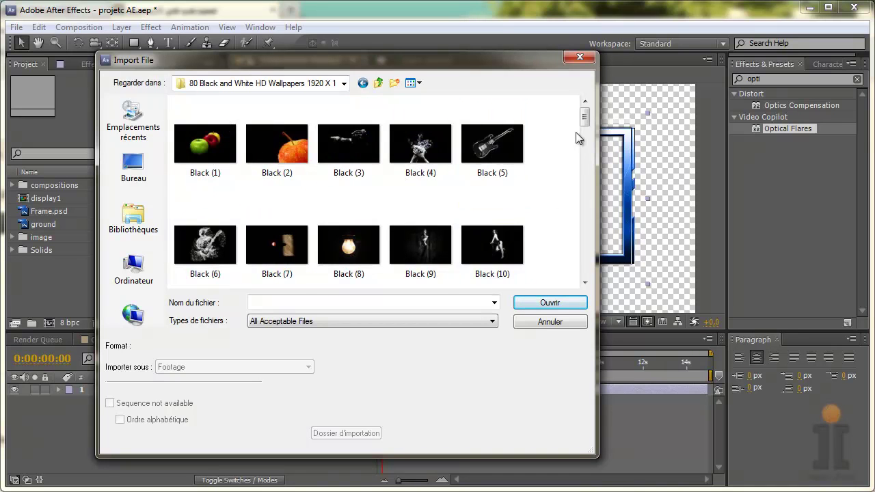
{"action": "scroll", "coordinate": [585, 128], "scroll_direction": "down", "scroll_amount": 1}
{"action": "mouse_move", "coordinate": [585, 128]}
{"action": "left_mouse_down"}
{"action": "mouse_move", "coordinate": [585, 139]}
{"action": "mouse_move", "coordinate": [586, 117]}
{"action": "left_mouse_up"}
{"action": "left_click", "coordinate": [378, 82]}
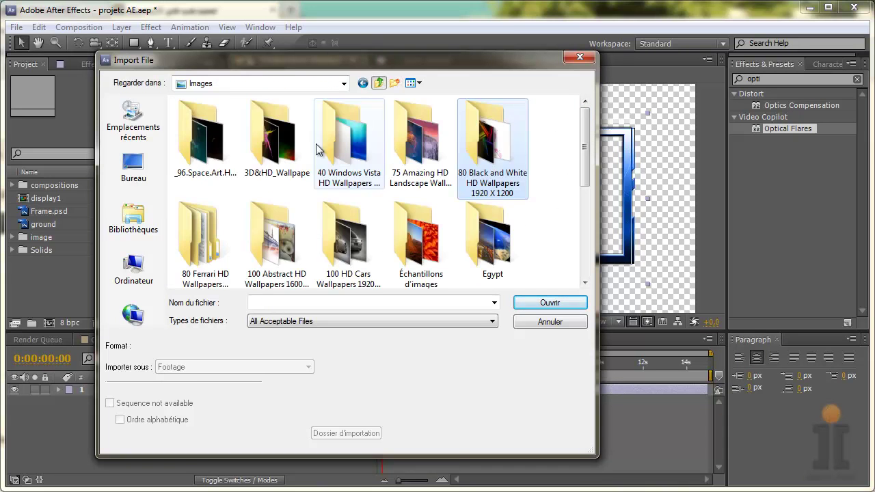
Import the Space.Art wallpapers from the _96.Space.Art.HD.Wallpapers.1920x1080 folder as a JPEG sequence.
{"action": "double_click", "coordinate": [202, 148]}
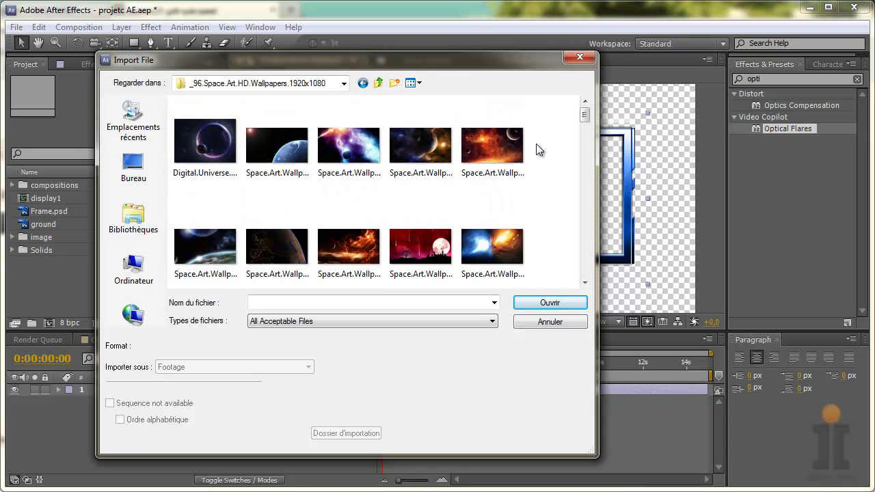
{"action": "left_click_drag", "start_coordinate": [588, 118], "coordinate": [583, 127]}
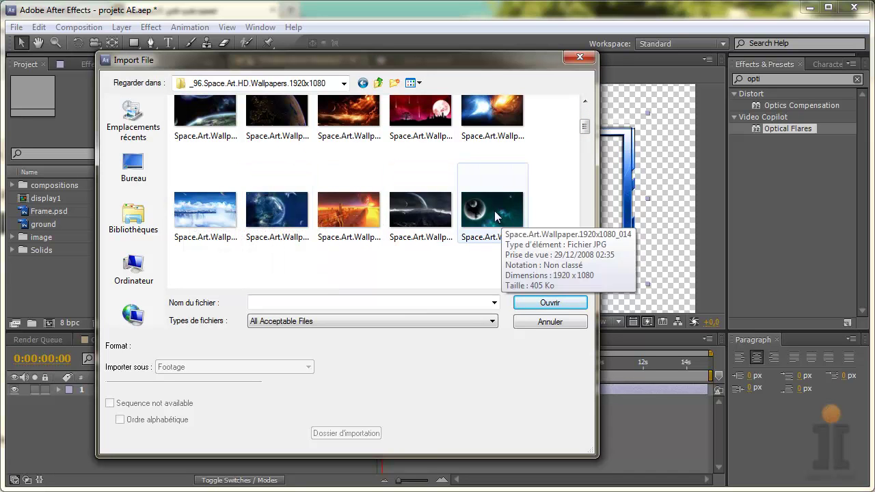
{"action": "left_click_drag", "start_coordinate": [588, 133], "coordinate": [586, 145]}
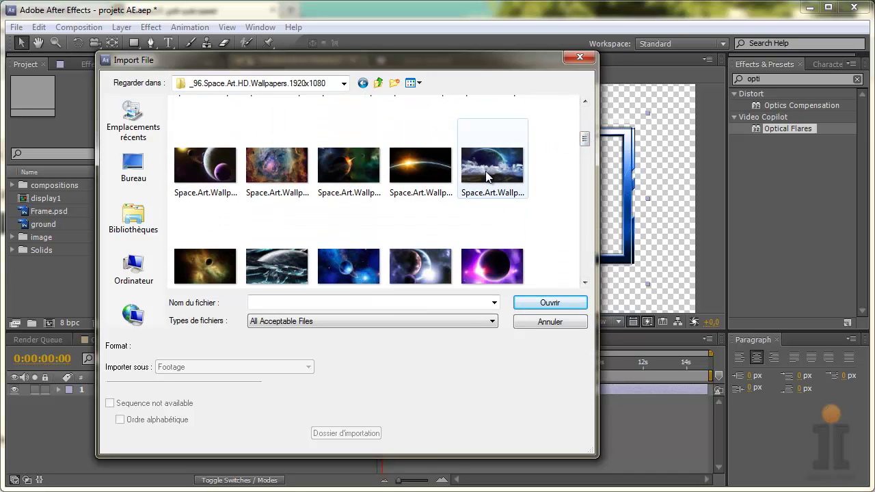
{"action": "double_click", "coordinate": [362, 273]}
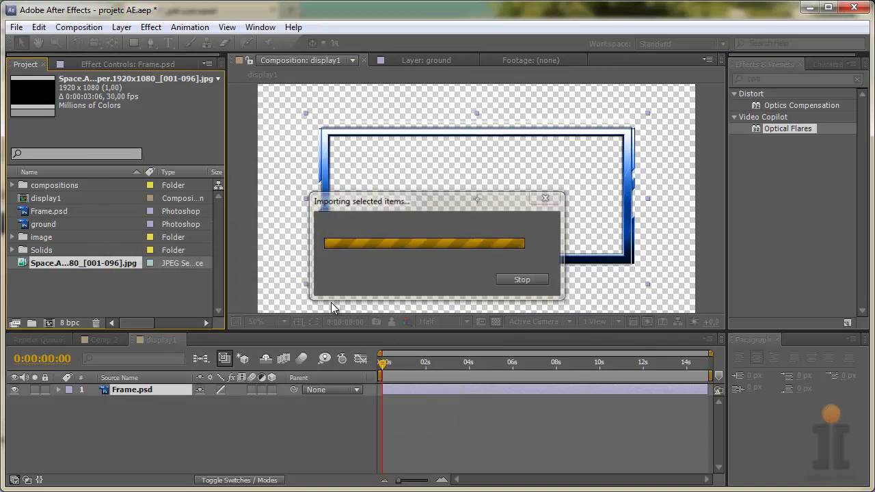
Add the space JPEG sequence to display1, reveal its Scale property, and place the layer beneath Frame.psd.
{"action": "left_click_drag", "start_coordinate": [99, 265], "coordinate": [134, 390]}
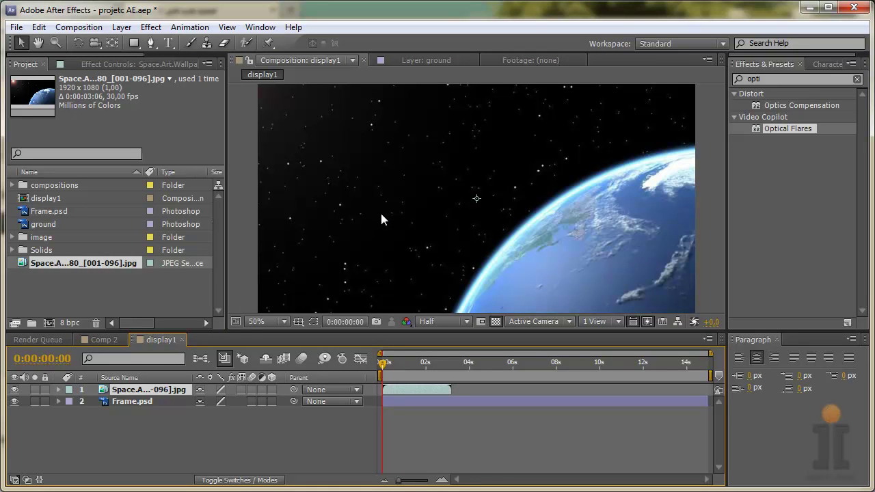
{"action": "key", "text": "s"}
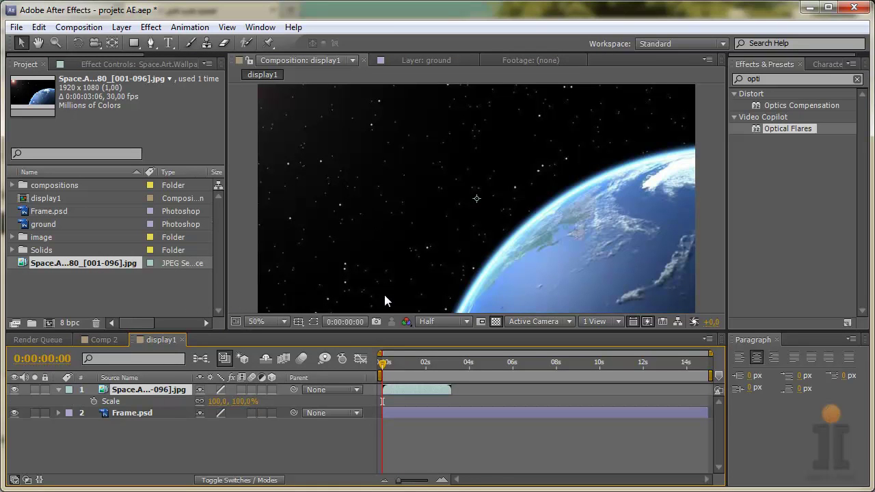
{"action": "left_click_drag", "start_coordinate": [217, 408], "coordinate": [151, 420]}
Resize the space layer to about 45.7 by 34.4% and nudge it up slightly so it fills the frame's opening.
{"action": "left_click_drag", "start_coordinate": [587, 198], "coordinate": [623, 199]}
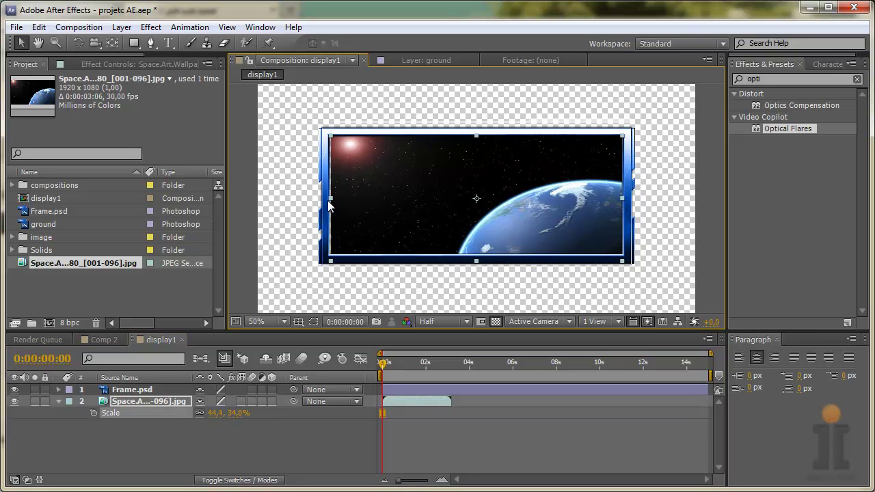
{"action": "left_click_drag", "start_coordinate": [330, 198], "coordinate": [328, 197]}
{"action": "left_click_drag", "start_coordinate": [478, 137], "coordinate": [476, 134]}
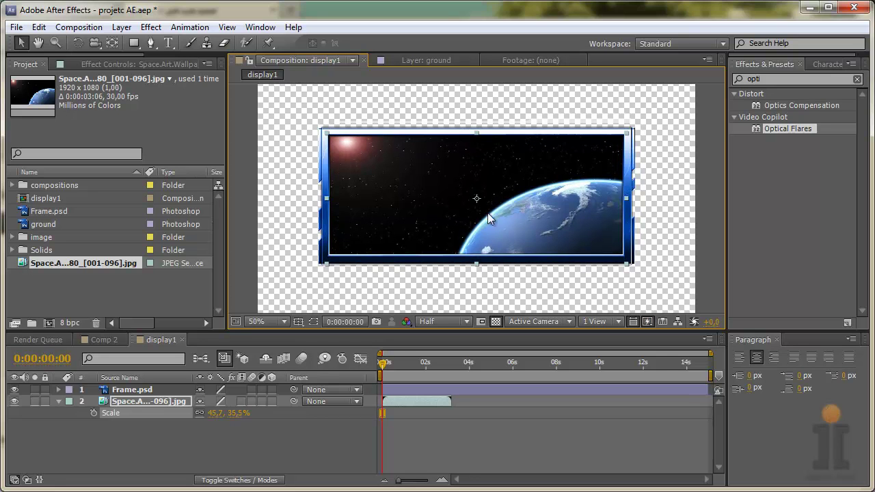
{"action": "left_click_drag", "start_coordinate": [475, 265], "coordinate": [475, 262]}
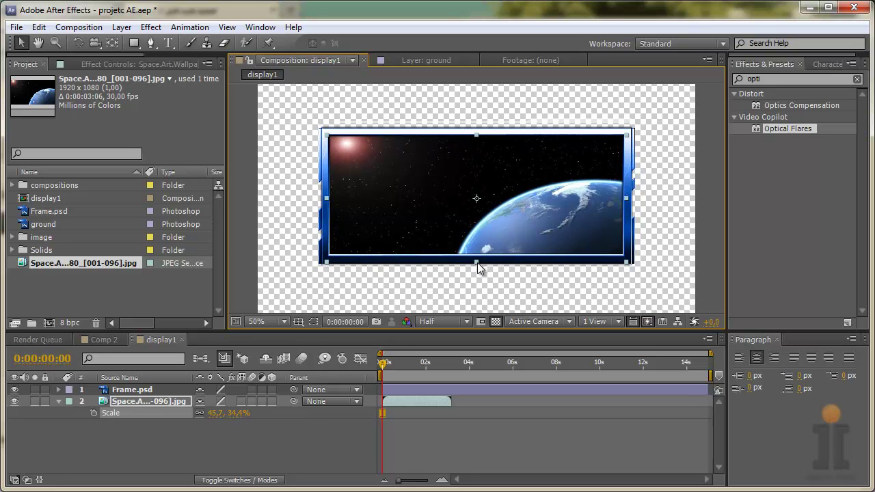
{"action": "left_click_drag", "start_coordinate": [494, 181], "coordinate": [494, 181]}
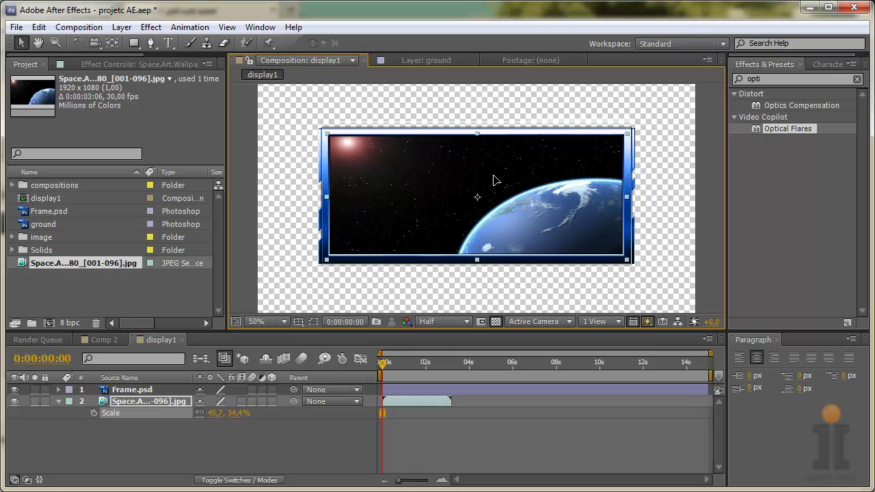
{"action": "left_click", "coordinate": [495, 183]}
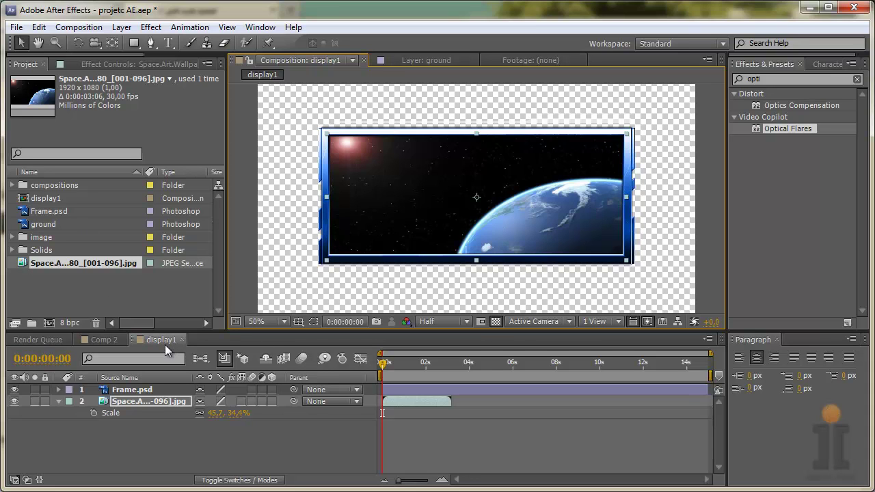
Move the space JPEG sequence into the project's image folder, enlarging the project area temporarily to reach both items.
{"action": "left_click_drag", "start_coordinate": [54, 263], "coordinate": [48, 250]}
{"action": "left_click", "coordinate": [48, 250]}
{"action": "key", "text": "Return"}
{"action": "left_click", "coordinate": [14, 251]}
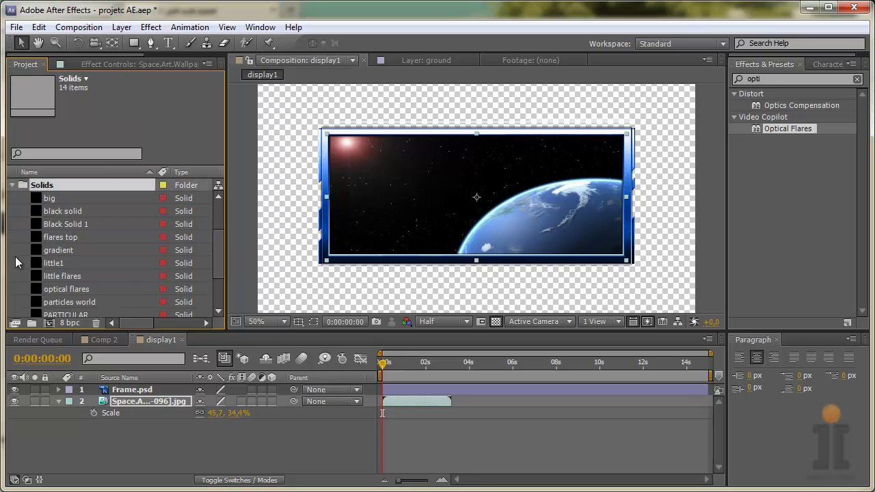
{"action": "scroll", "coordinate": [78, 271], "scroll_direction": "down", "scroll_amount": 2}
{"action": "left_click", "coordinate": [83, 302]}
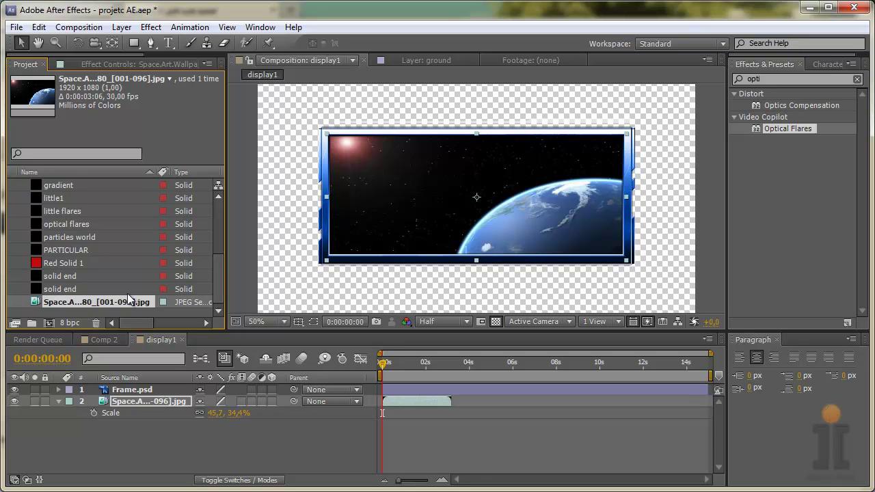
{"action": "left_click_drag", "start_coordinate": [218, 277], "coordinate": [205, 219]}
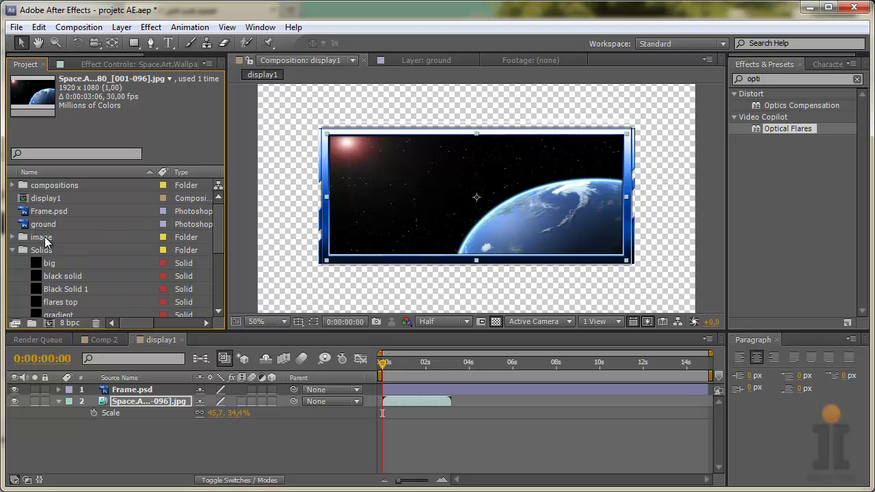
{"action": "left_click_drag", "start_coordinate": [154, 331], "coordinate": [160, 472]}
{"action": "left_click_drag", "start_coordinate": [120, 421], "coordinate": [67, 236]}
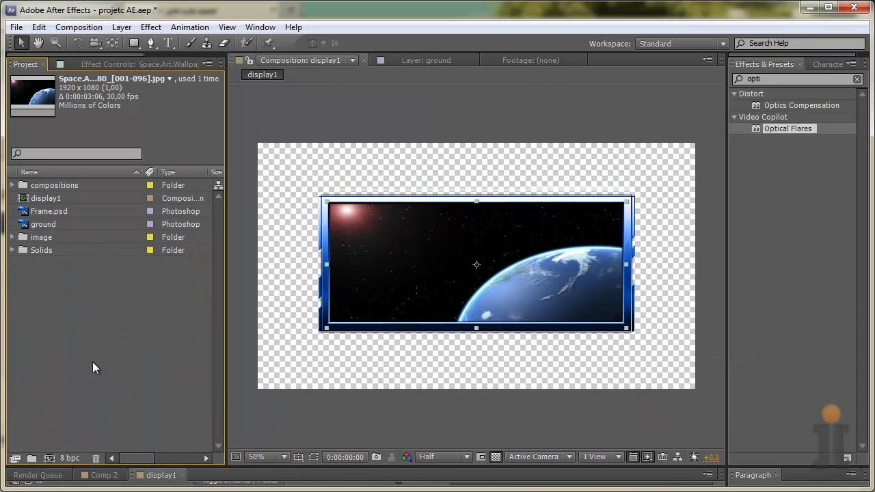
{"action": "left_click_drag", "start_coordinate": [268, 472], "coordinate": [258, 292]}
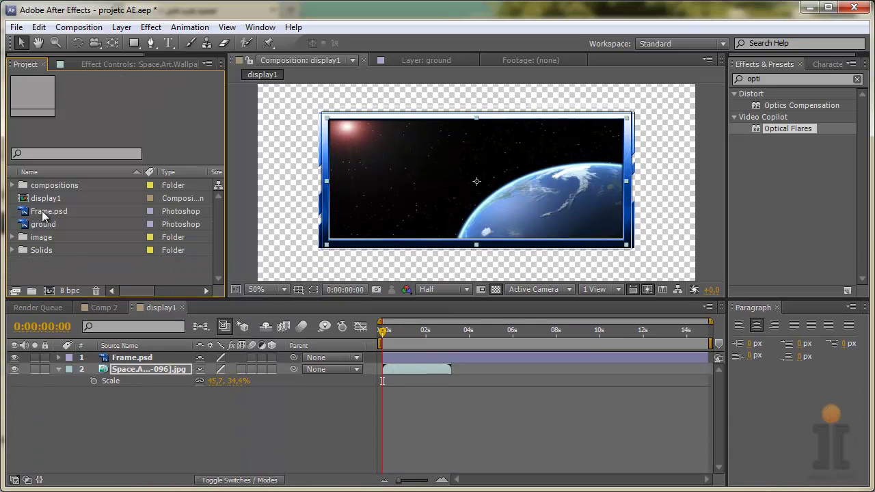
Move the display1 composition into the compositions folder.
{"action": "left_click", "coordinate": [45, 199]}
{"action": "left_click_drag", "start_coordinate": [52, 200], "coordinate": [54, 187]}
{"action": "right_click", "coordinate": [77, 257]}
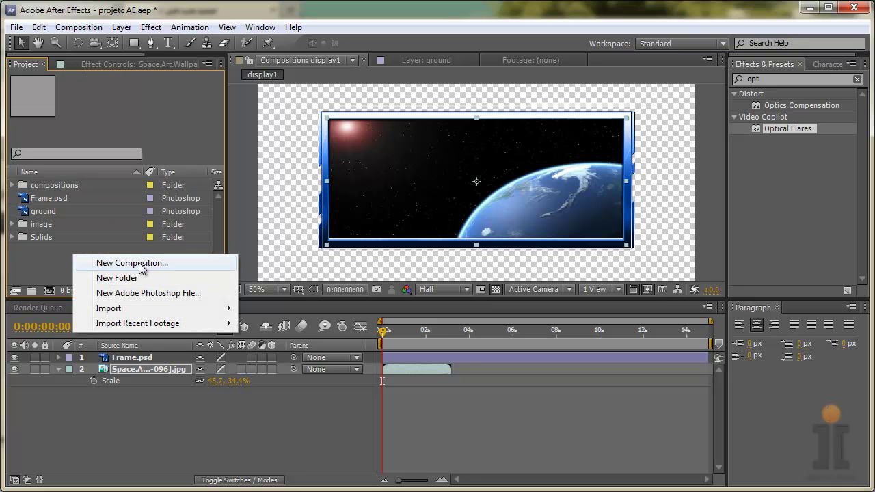
{"action": "left_click", "coordinate": [54, 257]}
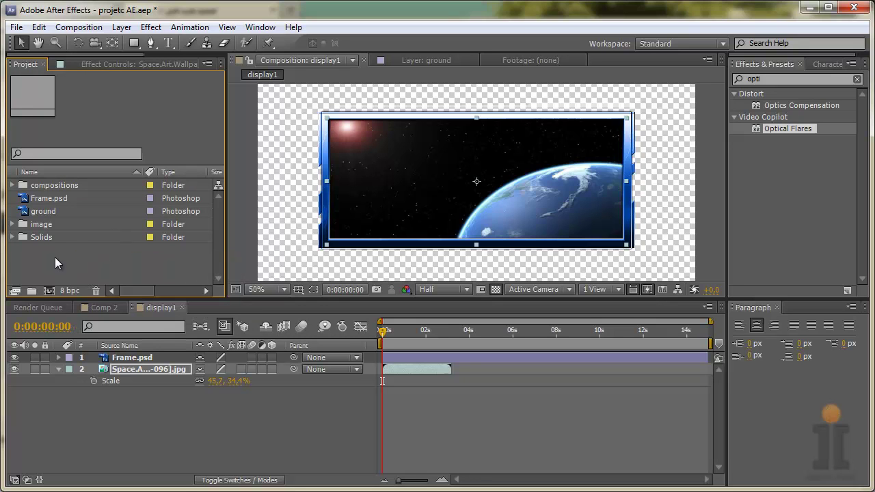
Check the Scale property of the Frame.psd layer in display1 and collapse the properties of both layers.
{"action": "left_click", "coordinate": [13, 185]}
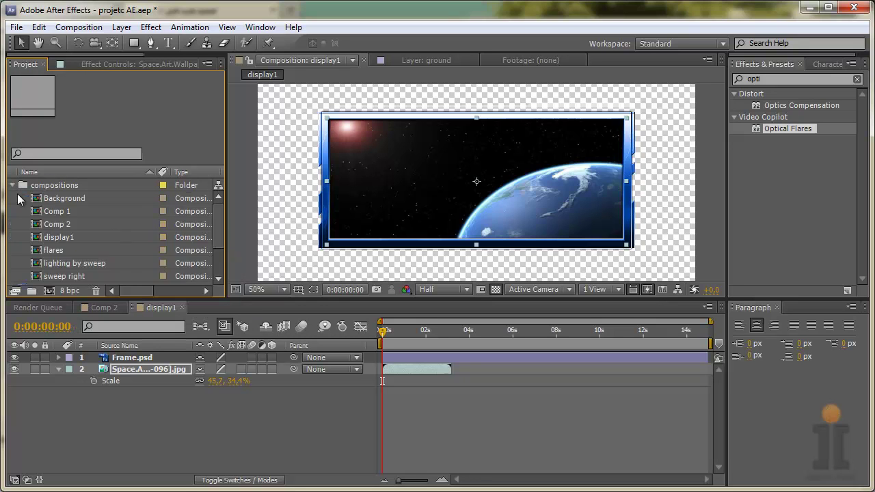
{"action": "left_click", "coordinate": [66, 239]}
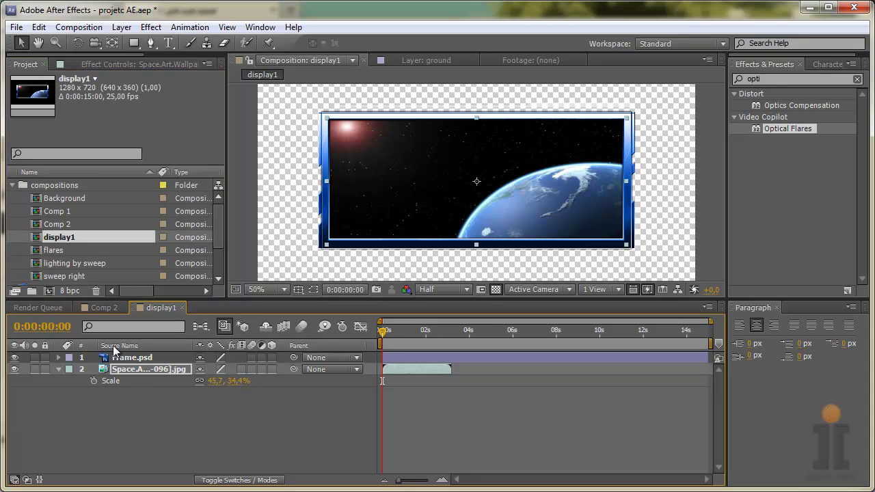
{"action": "left_click", "coordinate": [140, 358]}
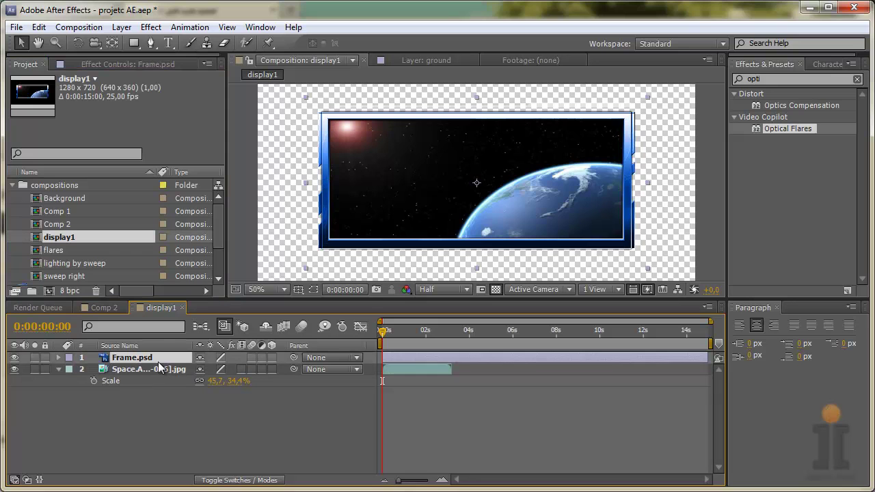
{"action": "key", "text": "s"}
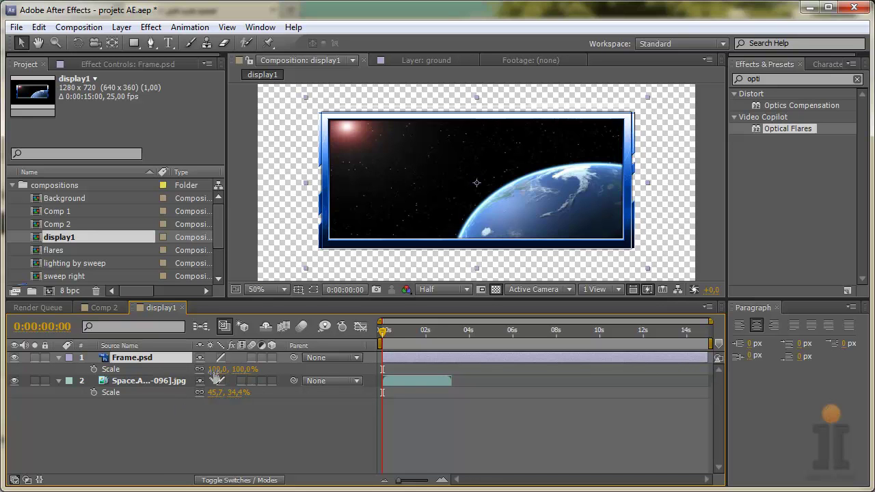
{"action": "key", "text": "comma"}
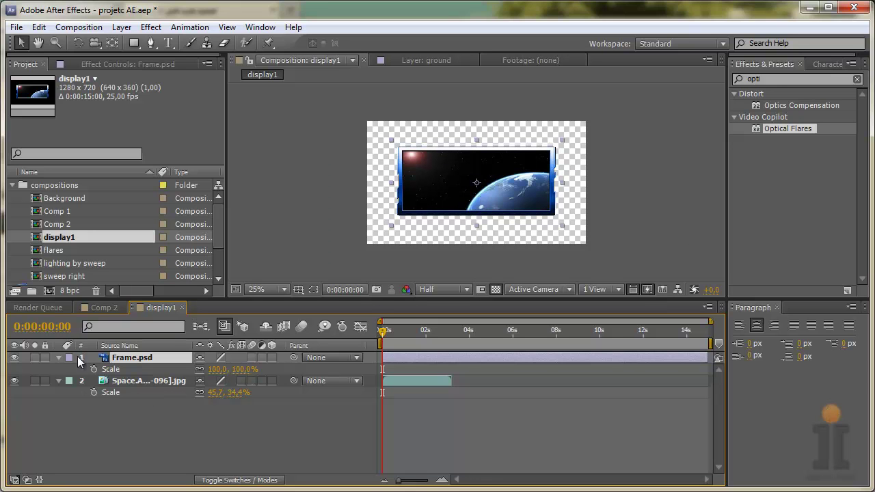
{"action": "left_click", "coordinate": [60, 357]}
{"action": "left_click", "coordinate": [59, 369]}
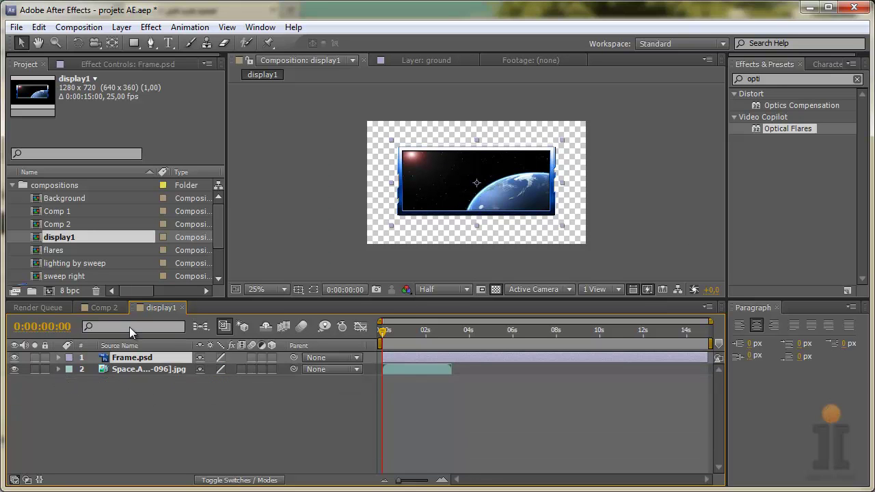
Create a new composition named display2 with the HDV/HDTV 720 25 preset and a duration of 0:00:15:00.
{"action": "left_click", "coordinate": [13, 185]}
{"action": "right_click", "coordinate": [71, 253]}
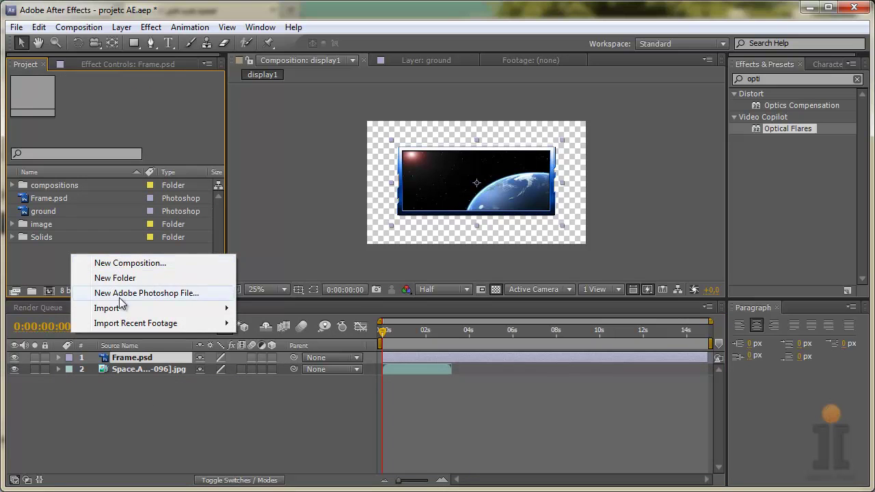
{"action": "left_click", "coordinate": [126, 265]}
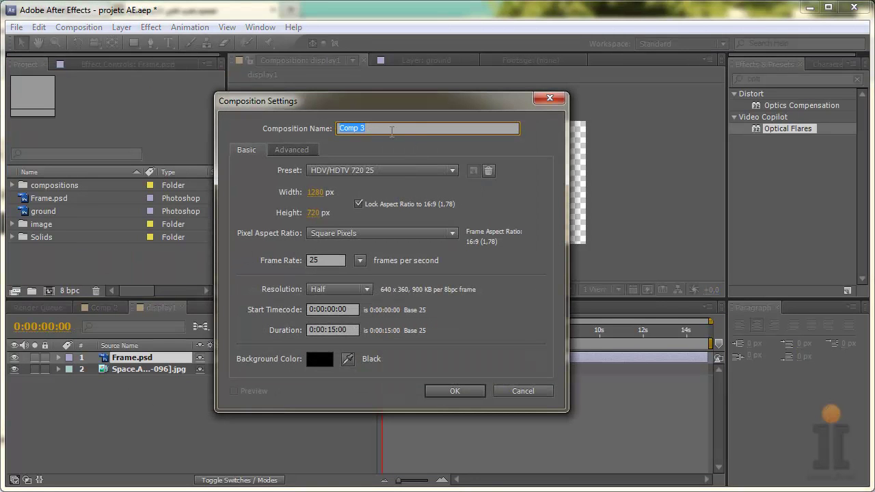
{"action": "type", "text": "display2"}
{"action": "key", "text": "Return"}
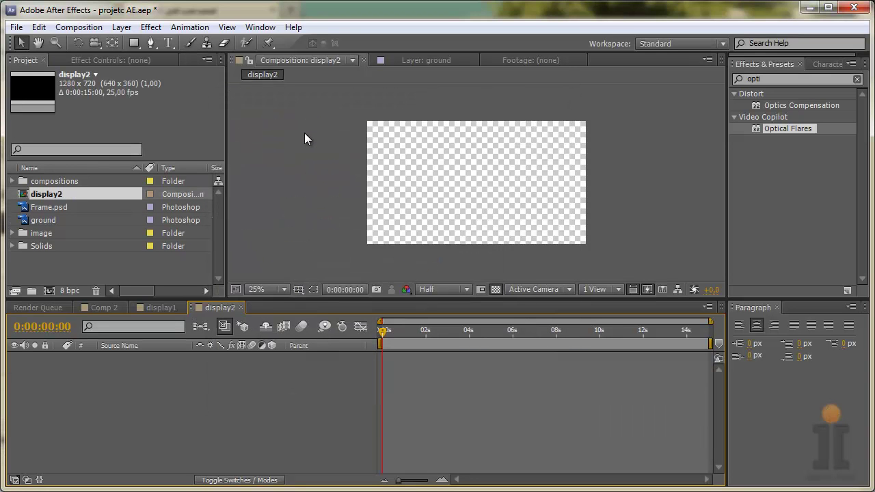
Turn off the transparency grid and add Frame.psd as a layer in display2.
{"action": "key", "text": "slash"}
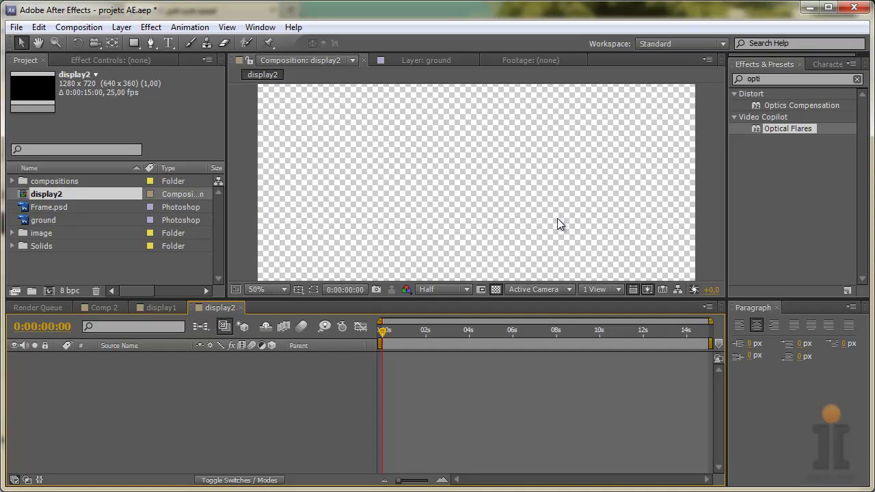
{"action": "key", "text": "comma"}
{"action": "left_click", "coordinate": [497, 289]}
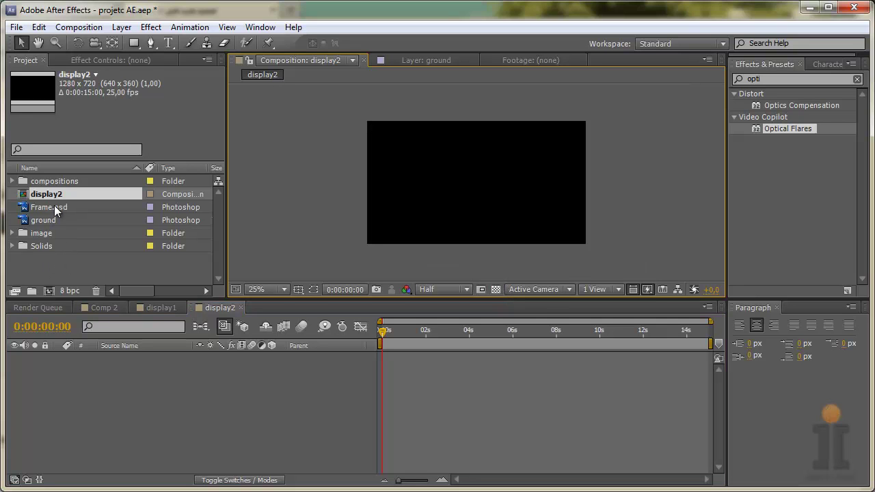
{"action": "left_click", "coordinate": [89, 209]}
{"action": "left_click_drag", "start_coordinate": [52, 206], "coordinate": [118, 358]}
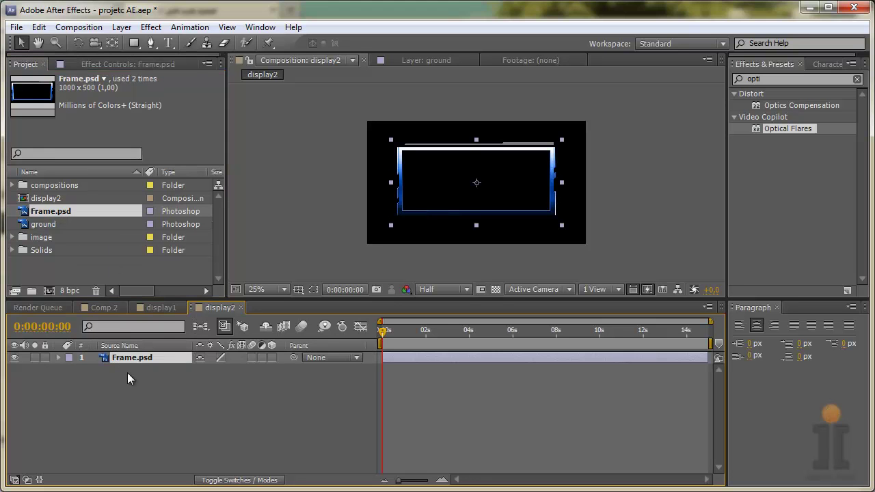
Import a space wallpaper from the _96.Space.Art.HD.Wallpapers.1920x1080 folder as a JPEG sequence and place it beneath Frame.psd in display2.
{"action": "right_click", "coordinate": [68, 264]}
{"action": "mouse_move", "coordinate": [123, 319]}
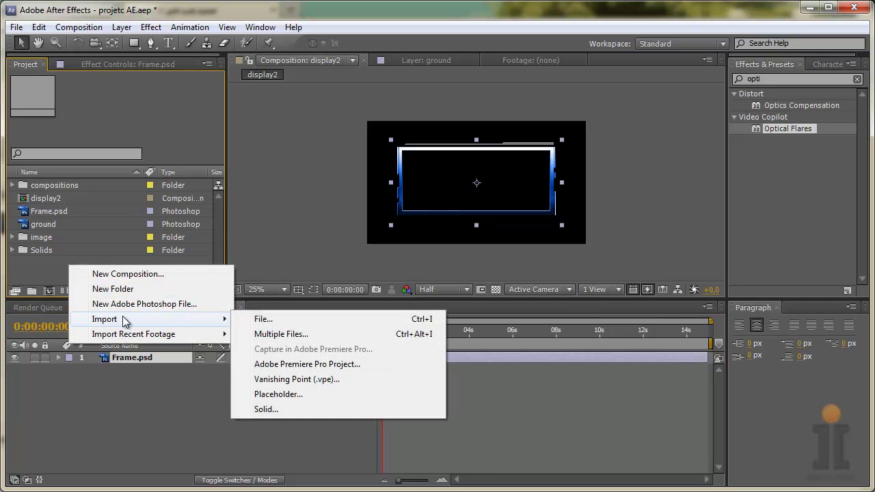
{"action": "left_click", "coordinate": [277, 320]}
{"action": "left_click_drag", "start_coordinate": [588, 121], "coordinate": [585, 161]}
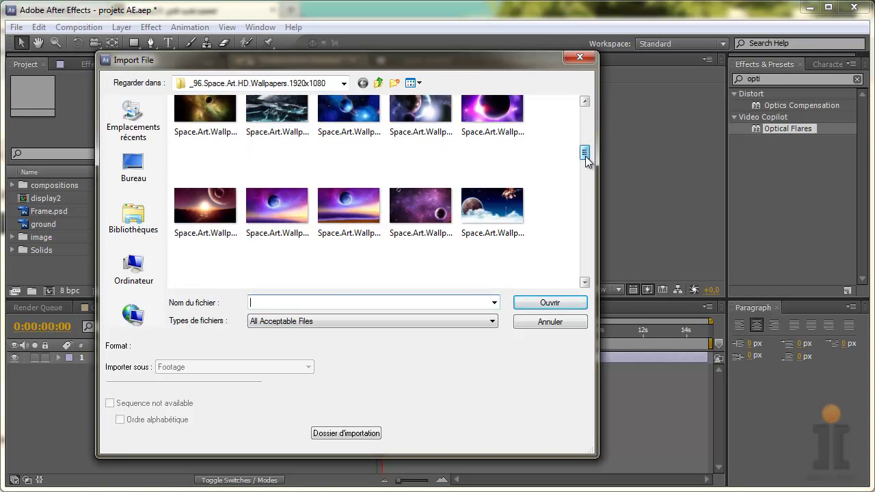
{"action": "double_click", "coordinate": [353, 210]}
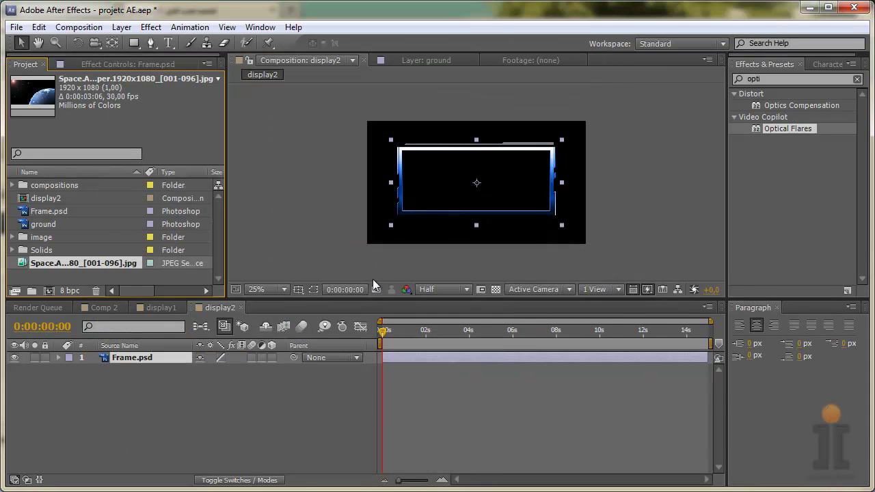
{"action": "left_click_drag", "start_coordinate": [80, 265], "coordinate": [134, 370]}
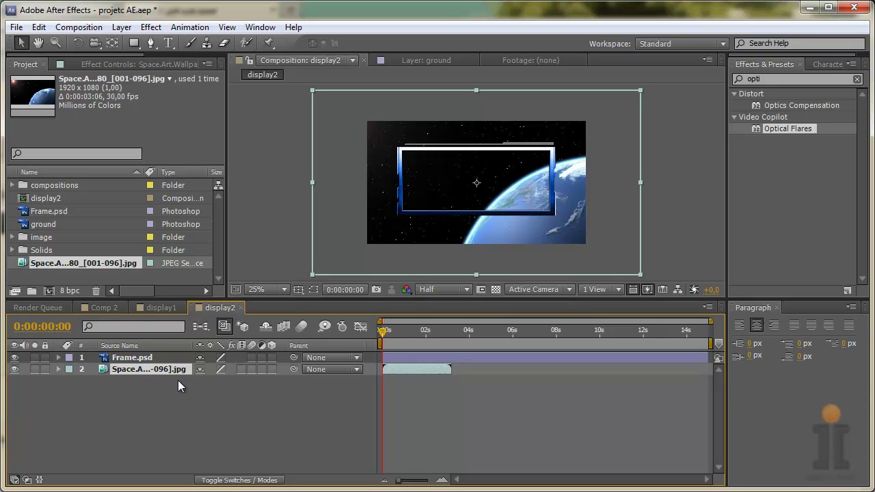
Scale the space layer uniformly to 42% and turn the transparency grid back on.
{"action": "key", "text": "s"}
{"action": "left_click_drag", "start_coordinate": [220, 390], "coordinate": [181, 389]}
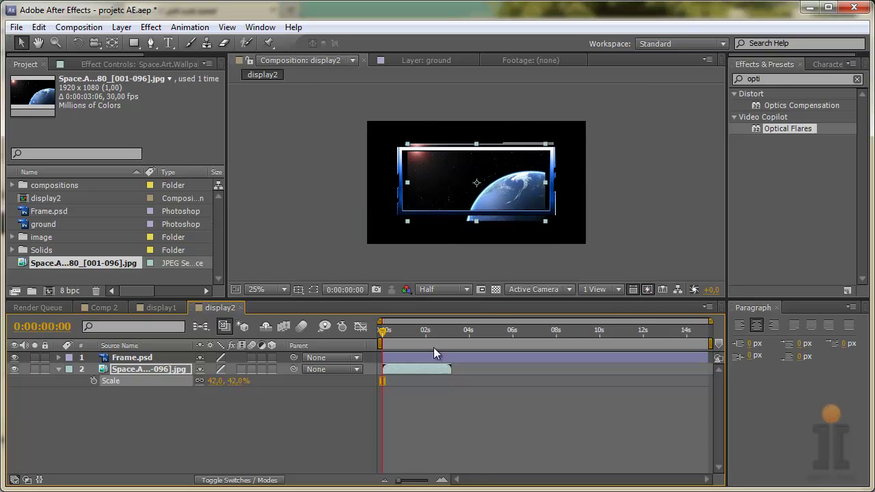
{"action": "left_click", "coordinate": [494, 293]}
{"action": "key", "text": "period"}
{"action": "key", "text": "period"}
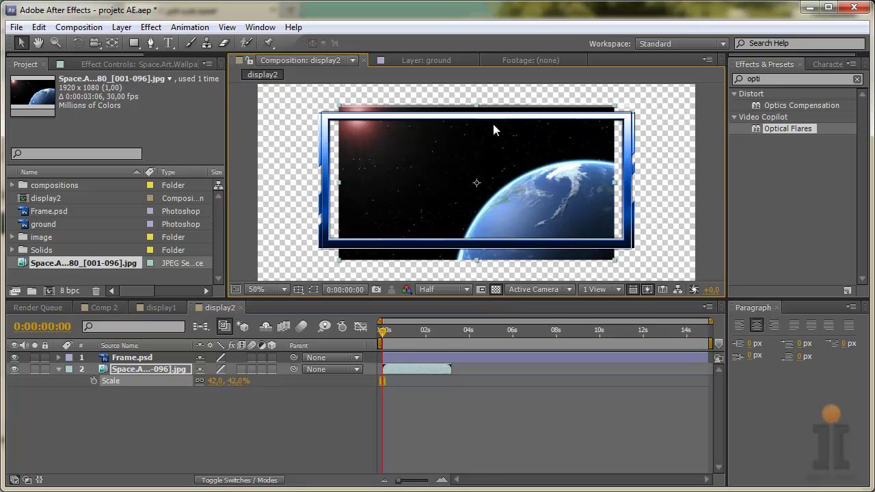
Stretch the space layer to about 45.8 by 33.9% so it fills the frame's opening.
{"action": "left_click_drag", "start_coordinate": [613, 183], "coordinate": [624, 183]}
{"action": "left_click_drag", "start_coordinate": [476, 108], "coordinate": [477, 116]}
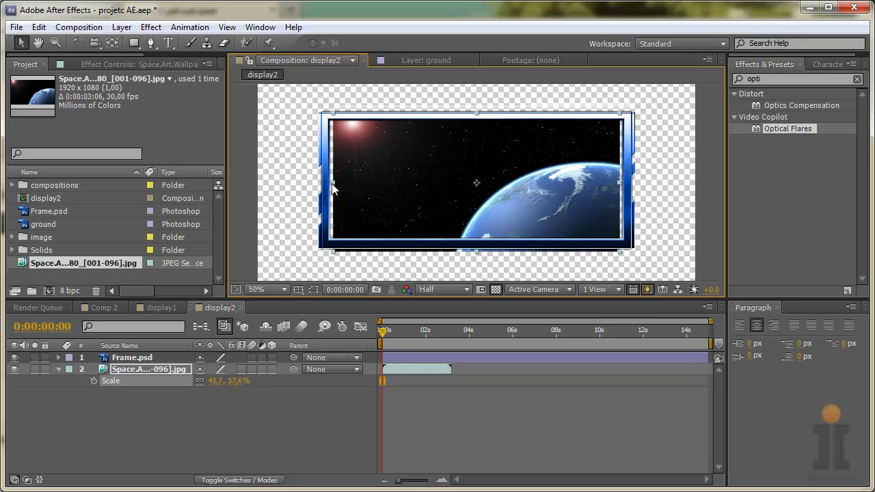
{"action": "left_click_drag", "start_coordinate": [474, 250], "coordinate": [475, 244]}
{"action": "left_click_drag", "start_coordinate": [624, 180], "coordinate": [627, 181]}
{"action": "left_click_drag", "start_coordinate": [481, 249], "coordinate": [477, 245]}
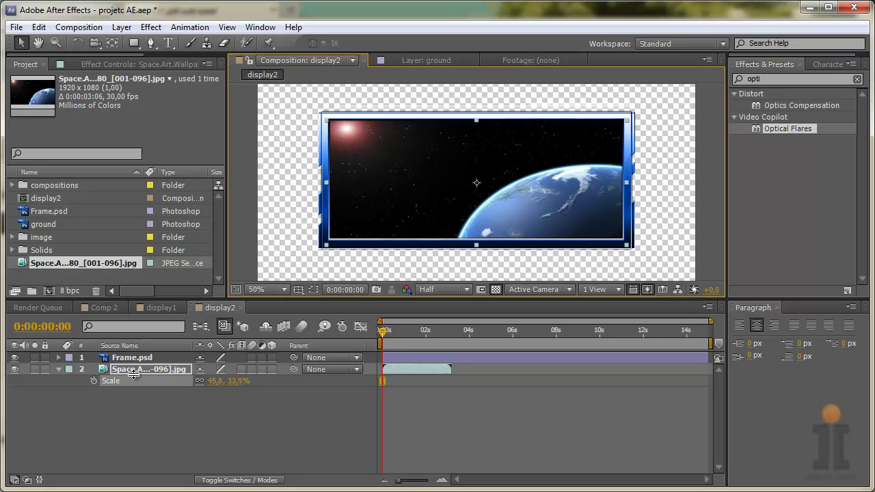
File the space JPEG sequence in the image folder and display2 in the compositions folder, and save the project.
{"action": "left_click_drag", "start_coordinate": [58, 264], "coordinate": [55, 238]}
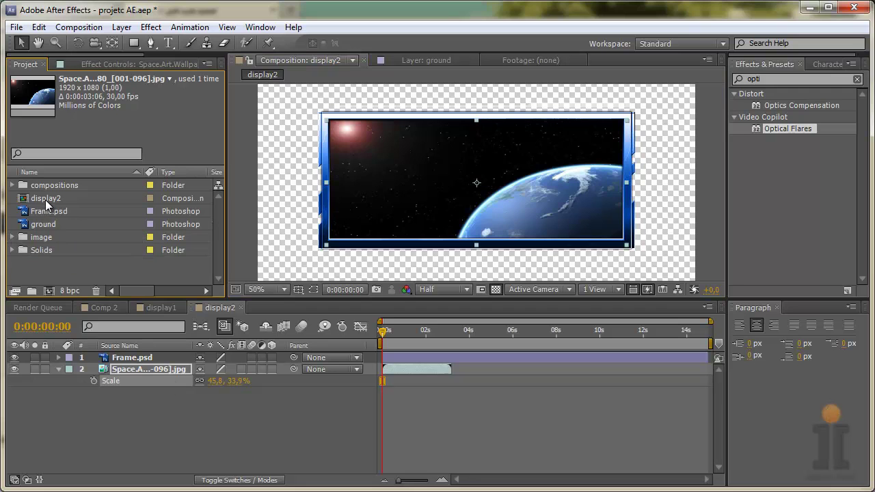
{"action": "left_click", "coordinate": [69, 198]}
{"action": "left_click_drag", "start_coordinate": [61, 205], "coordinate": [68, 185]}
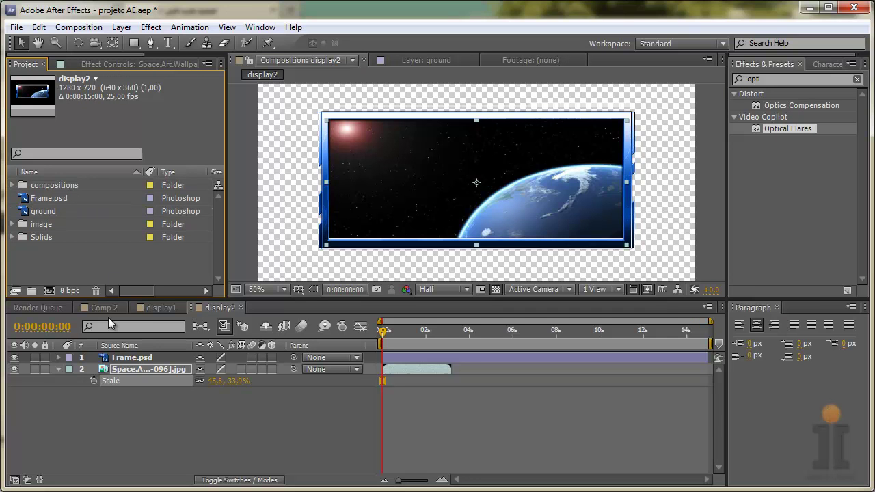
{"action": "key", "text": "ctrl+s"}
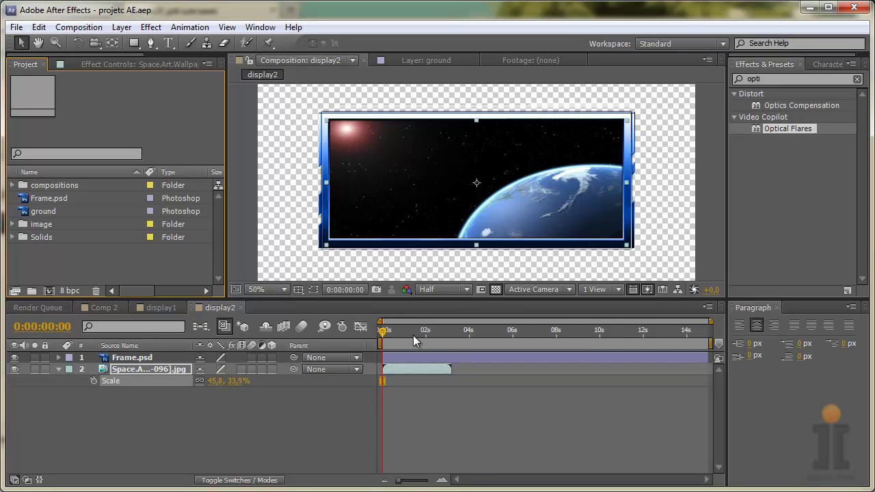
Scrub through the space sequence in display2 and preview the playback of display1 from its start.
{"action": "mouse_move", "coordinate": [446, 330]}
{"action": "left_mouse_down"}
{"action": "mouse_move", "coordinate": [458, 328]}
{"action": "mouse_move", "coordinate": [436, 332]}
{"action": "left_mouse_up"}
{"action": "left_click", "coordinate": [436, 381]}
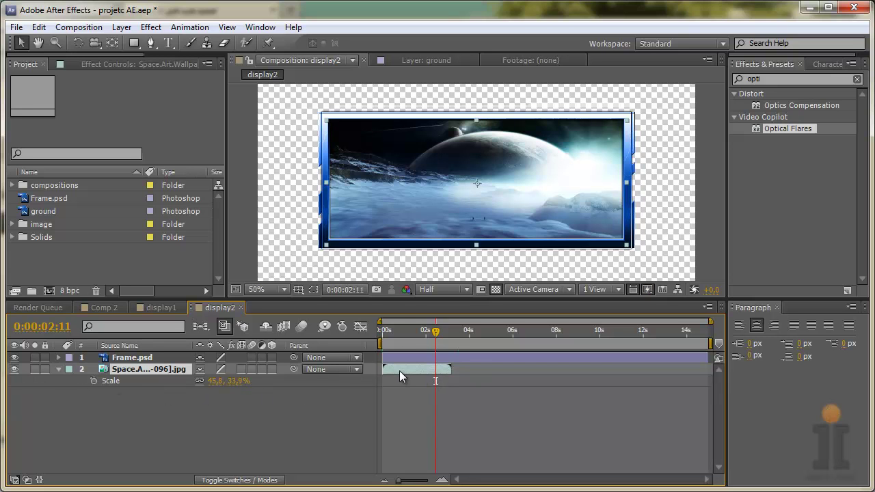
{"action": "left_click_drag", "start_coordinate": [435, 332], "coordinate": [407, 334]}
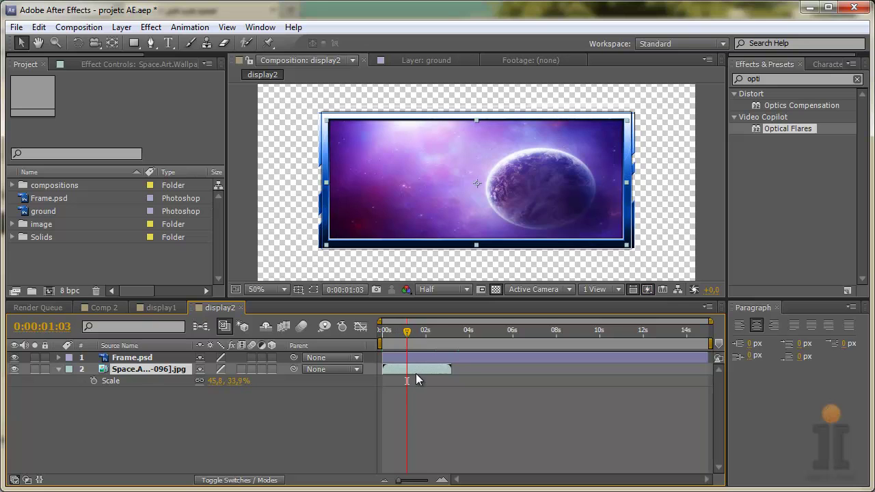
{"action": "left_click", "coordinate": [161, 307]}
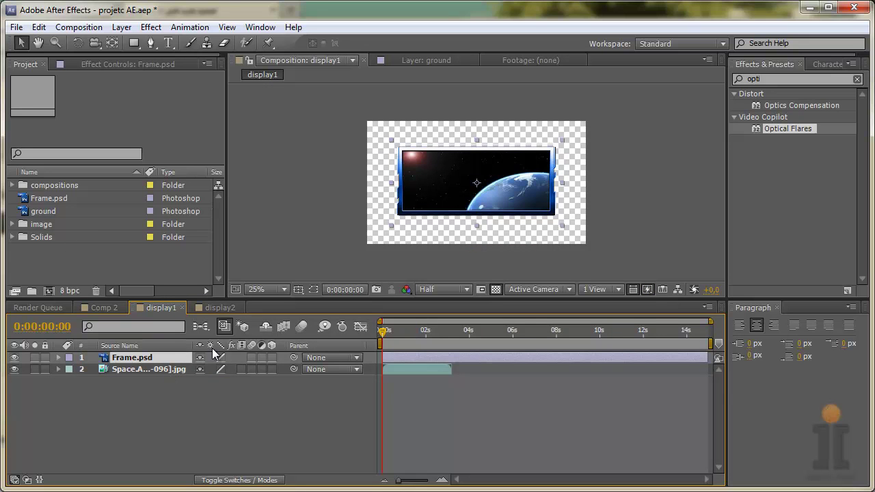
{"action": "mouse_move", "coordinate": [384, 331]}
{"action": "left_mouse_down"}
{"action": "mouse_move", "coordinate": [425, 332]}
{"action": "mouse_move", "coordinate": [380, 334]}
{"action": "left_mouse_up"}
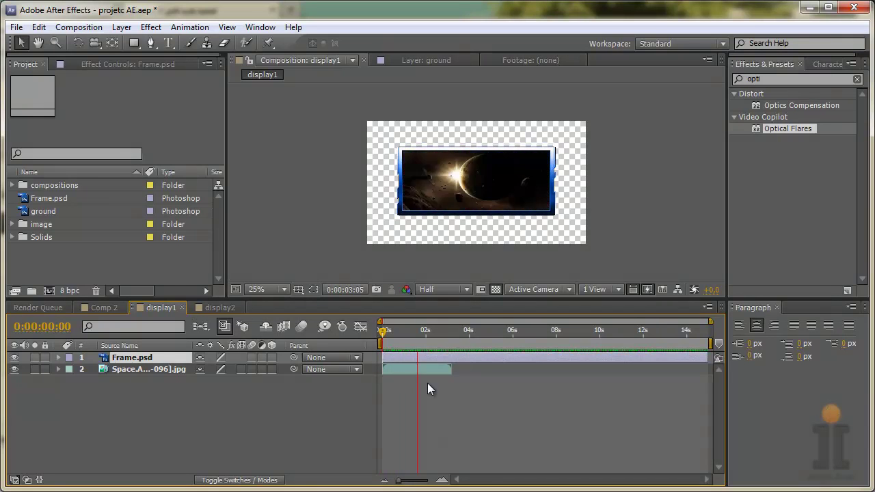
{"action": "key", "text": "space"}
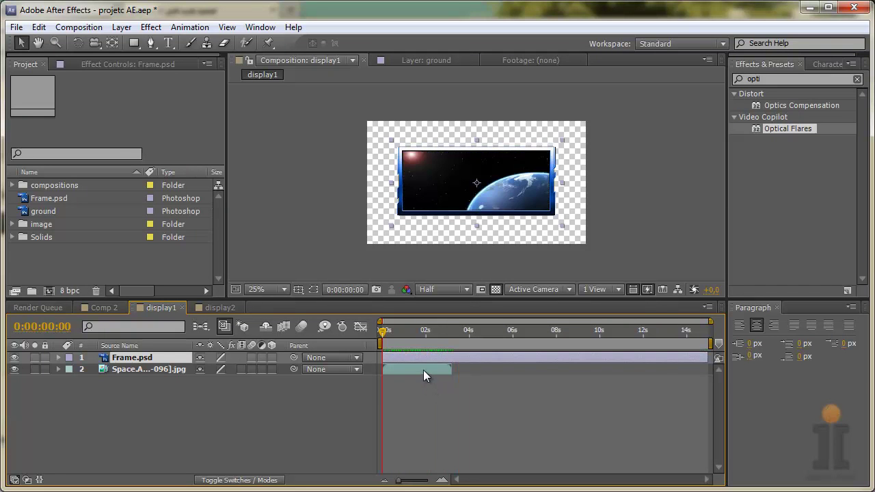
{"action": "right_click", "coordinate": [72, 254]}
{"action": "mouse_move", "coordinate": [222, 316]}
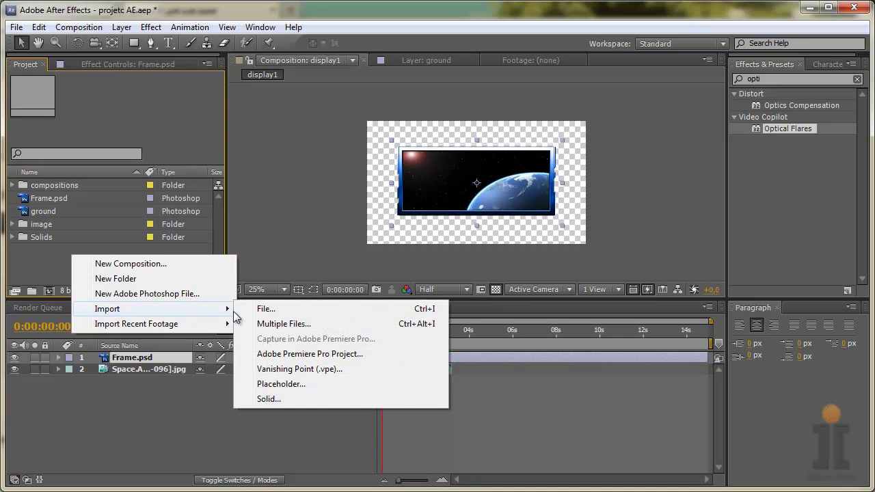
{"action": "left_click", "coordinate": [266, 309]}
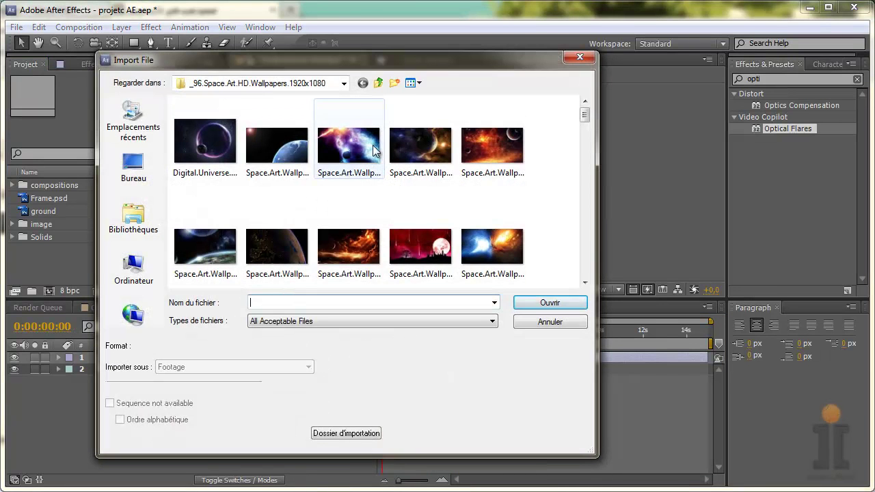
{"action": "left_click", "coordinate": [352, 143]}
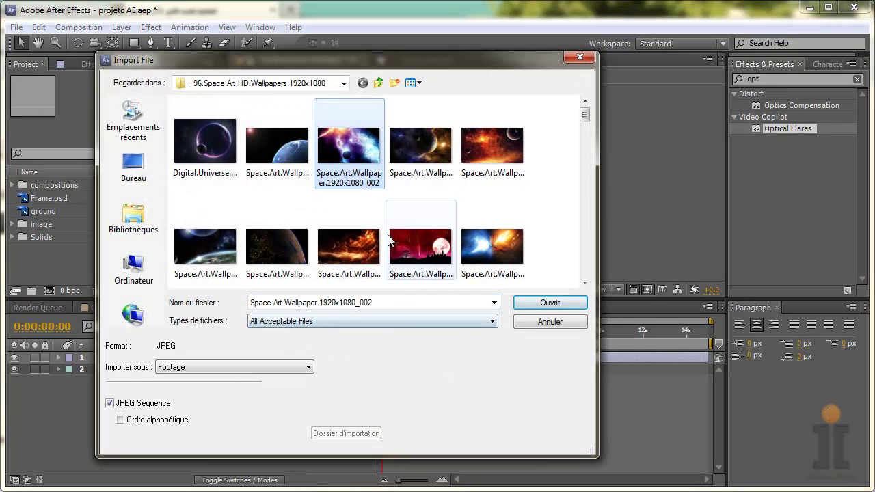
{"action": "left_click_drag", "start_coordinate": [376, 62], "coordinate": [393, 45]}
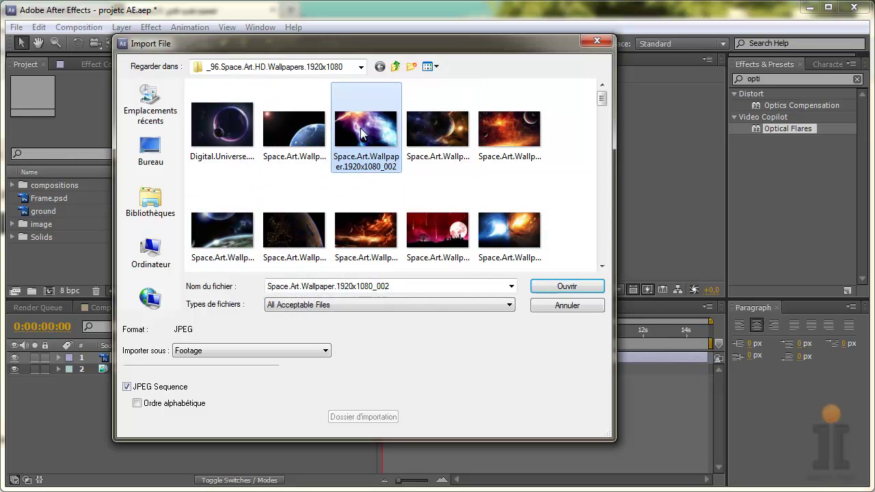
{"action": "left_click", "coordinate": [413, 130]}
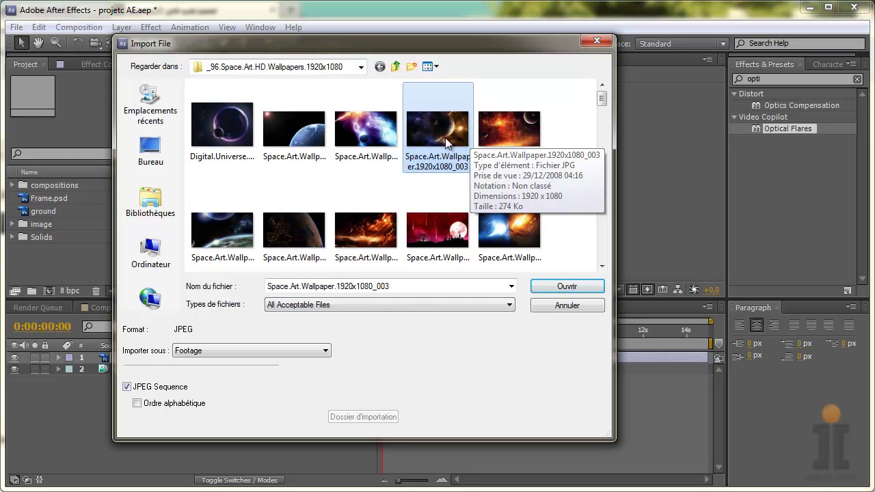
{"action": "left_click", "coordinate": [127, 387]}
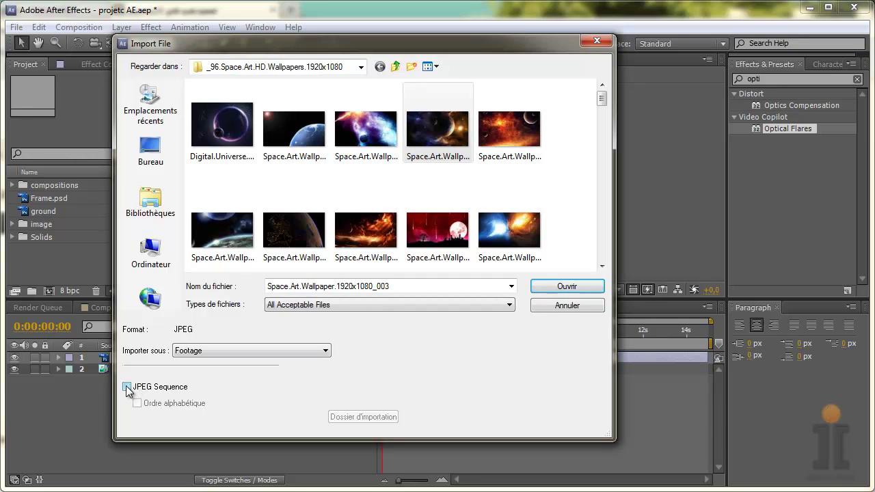
{"action": "left_click", "coordinate": [565, 308]}
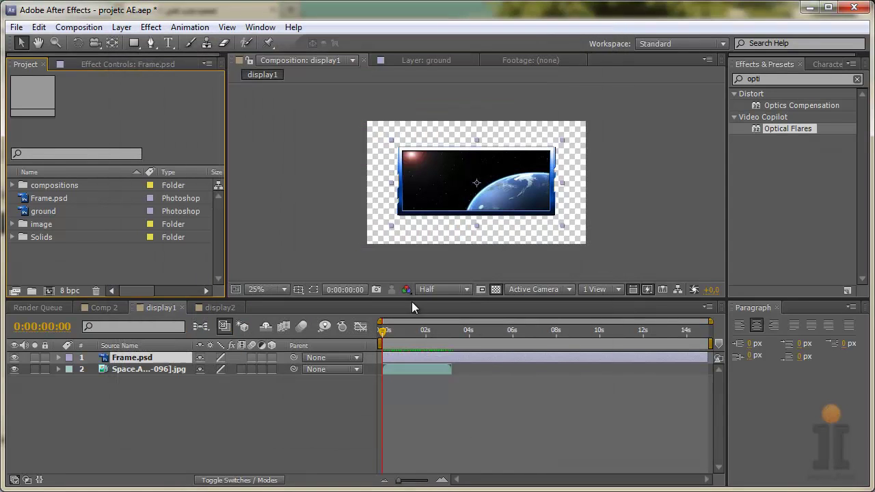
Delete both space JPEG sequences from the image folder and check that display1 and display2 hold only the frame.
{"action": "left_click", "coordinate": [12, 224]}
{"action": "left_click", "coordinate": [38, 237]}
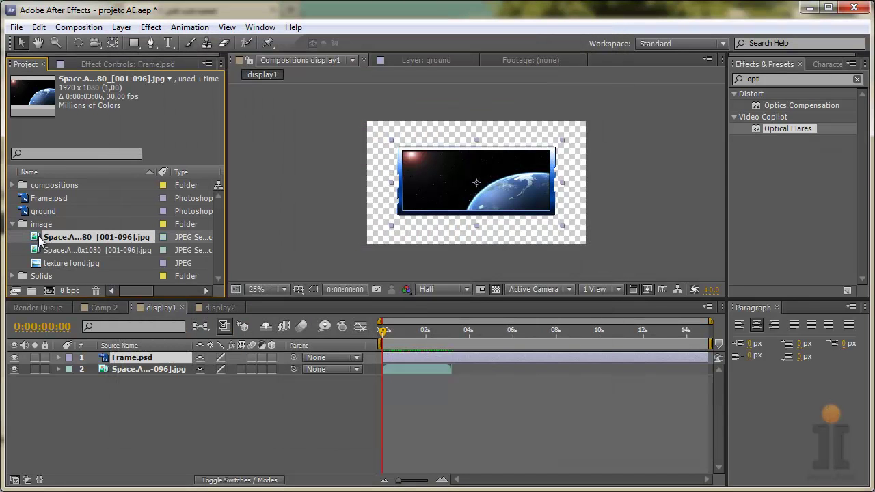
{"action": "left_click", "coordinate": [86, 250], "text": "ctrl"}
{"action": "key", "text": "Delete"}
{"action": "left_click", "coordinate": [499, 273]}
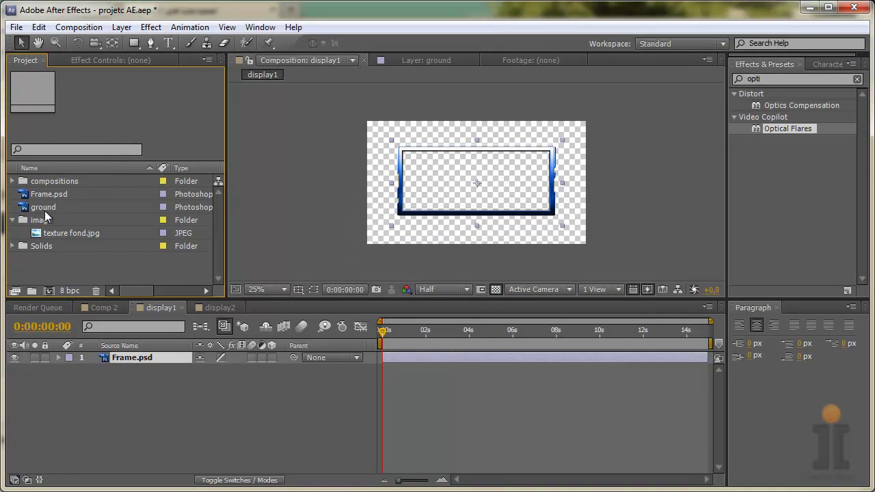
{"action": "left_click", "coordinate": [226, 308]}
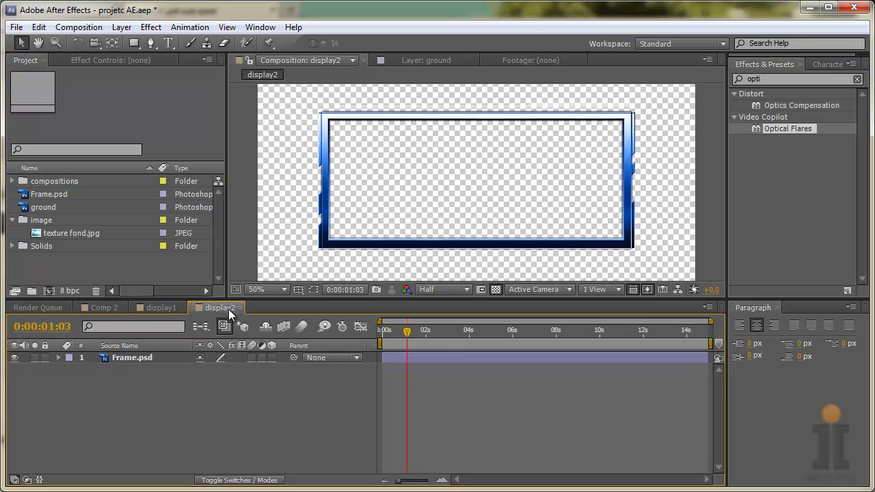
{"action": "left_click", "coordinate": [164, 307]}
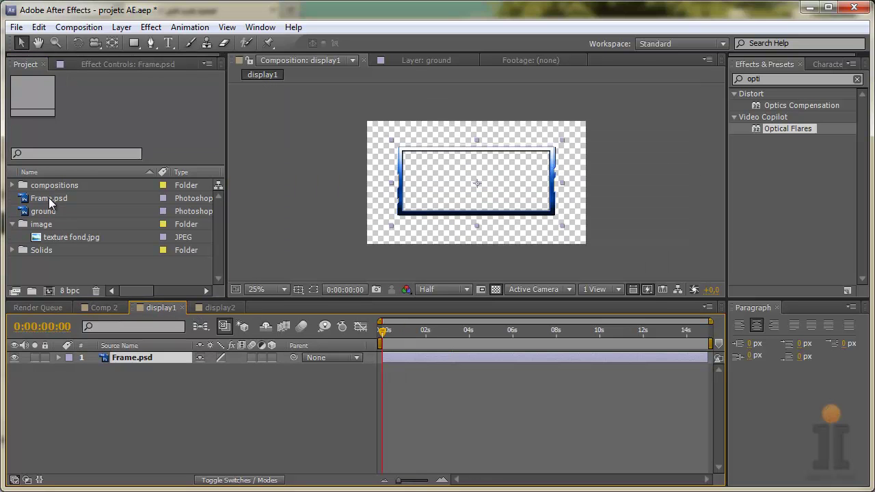
Import Space.Art.Wallpaper.1920x1080_002 as a single still image, with the JPEG sequence option off.
{"action": "right_click", "coordinate": [95, 267]}
{"action": "mouse_move", "coordinate": [147, 321]}
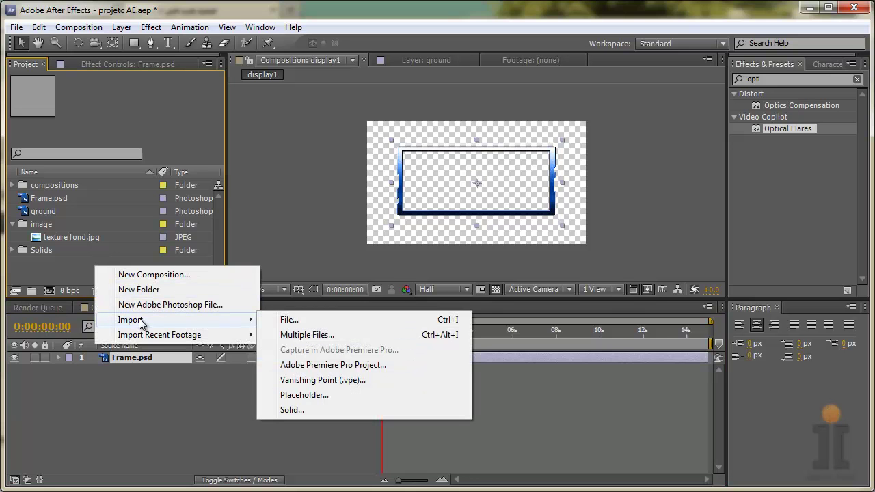
{"action": "left_click", "coordinate": [287, 321]}
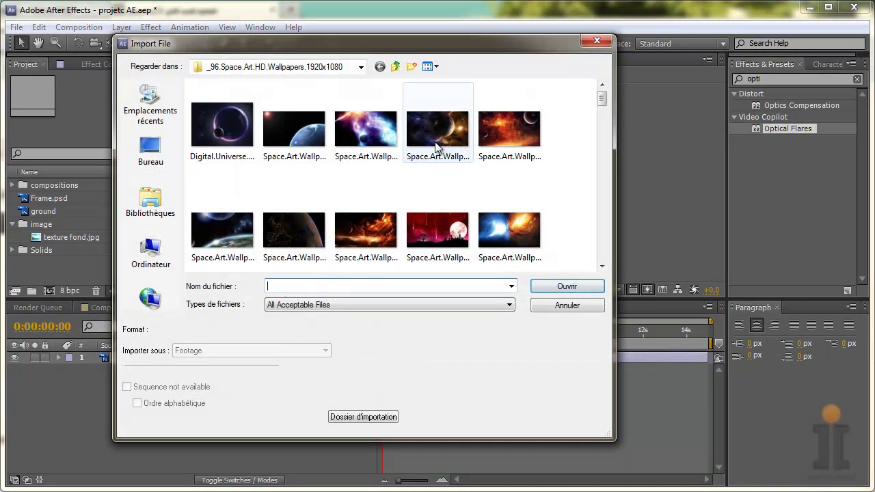
{"action": "left_click", "coordinate": [365, 130]}
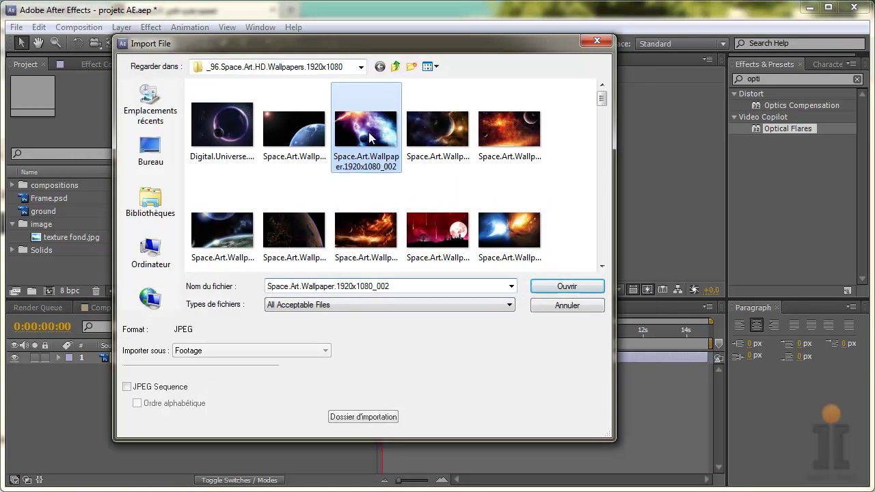
{"action": "left_click", "coordinate": [127, 387]}
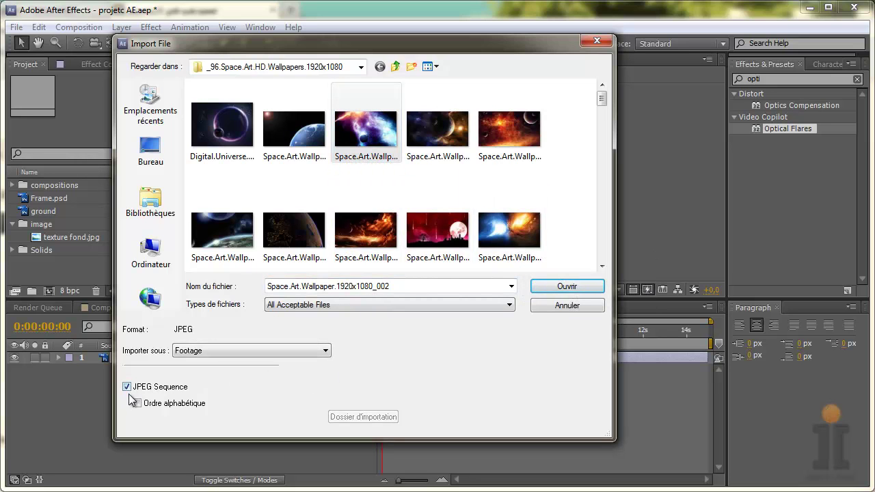
{"action": "left_click", "coordinate": [126, 386]}
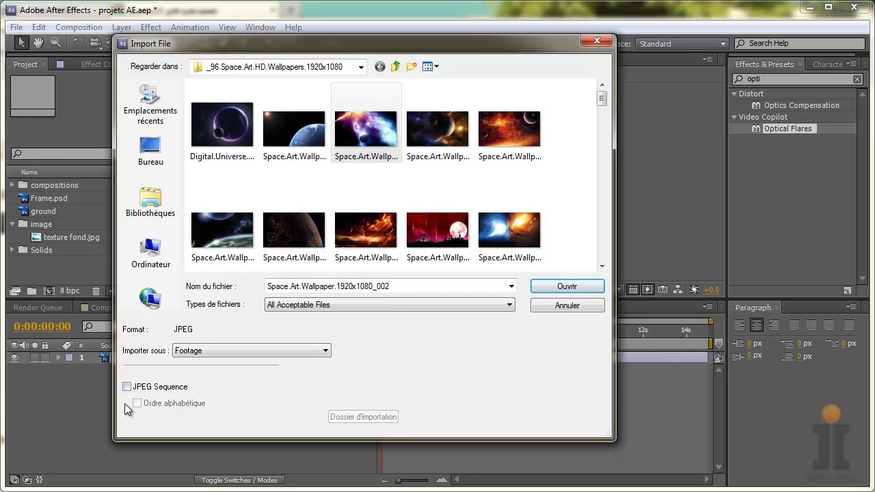
{"action": "left_click", "coordinate": [372, 133]}
{"action": "left_click", "coordinate": [587, 287]}
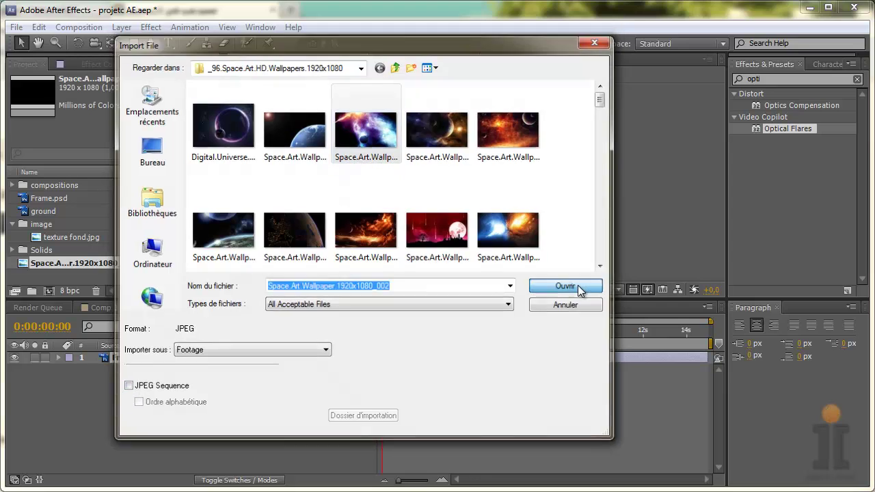
Place the 002 wallpaper beneath Frame.psd in display1 and scale it uniformly to 46%.
{"action": "left_click_drag", "start_coordinate": [75, 261], "coordinate": [129, 367]}
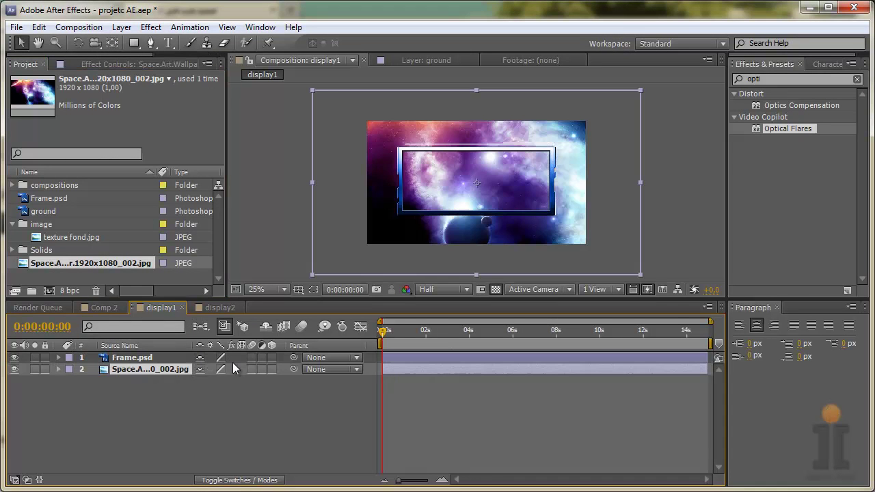
{"action": "key", "text": "s"}
{"action": "left_click_drag", "start_coordinate": [214, 381], "coordinate": [177, 383]}
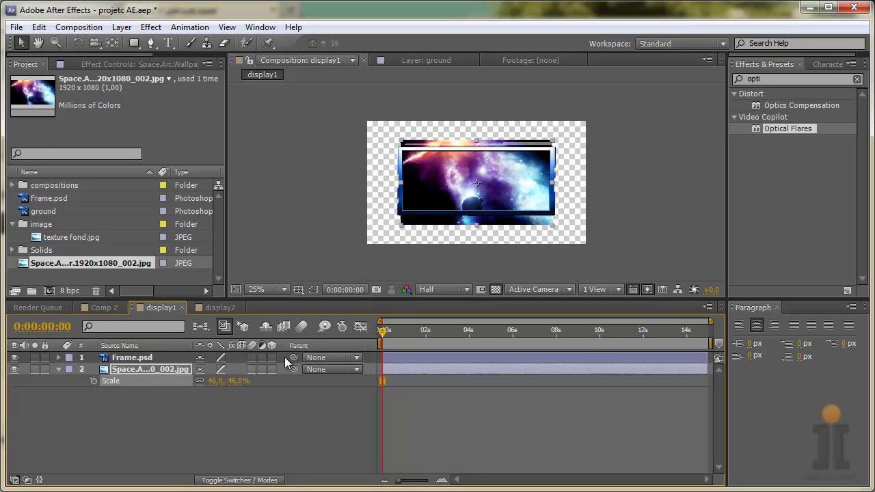
Stretch the 002 wallpaper layer to about 45.8 by 34.5% and nudge it up slightly to fill the frame's opening.
{"action": "key", "text": "period"}
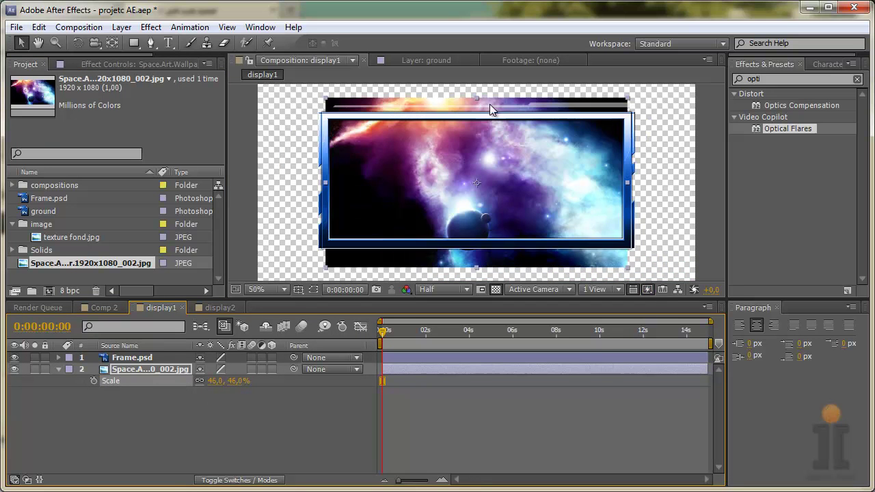
{"action": "left_click_drag", "start_coordinate": [477, 100], "coordinate": [479, 114]}
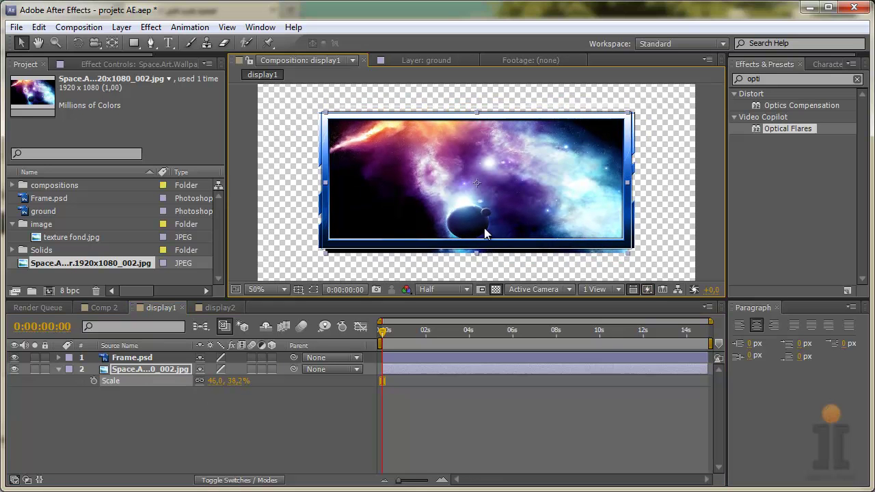
{"action": "left_click_drag", "start_coordinate": [476, 251], "coordinate": [475, 245]}
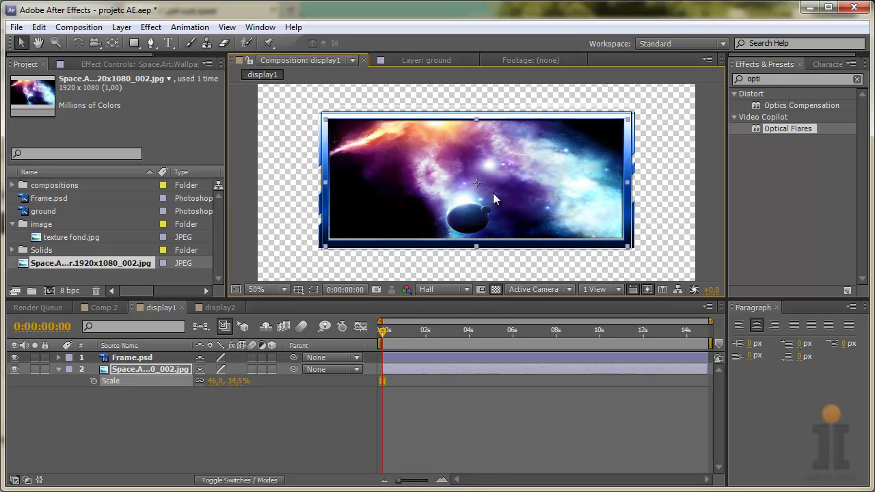
{"action": "left_click_drag", "start_coordinate": [495, 182], "coordinate": [495, 179]}
{"action": "left_click_drag", "start_coordinate": [627, 183], "coordinate": [627, 185]}
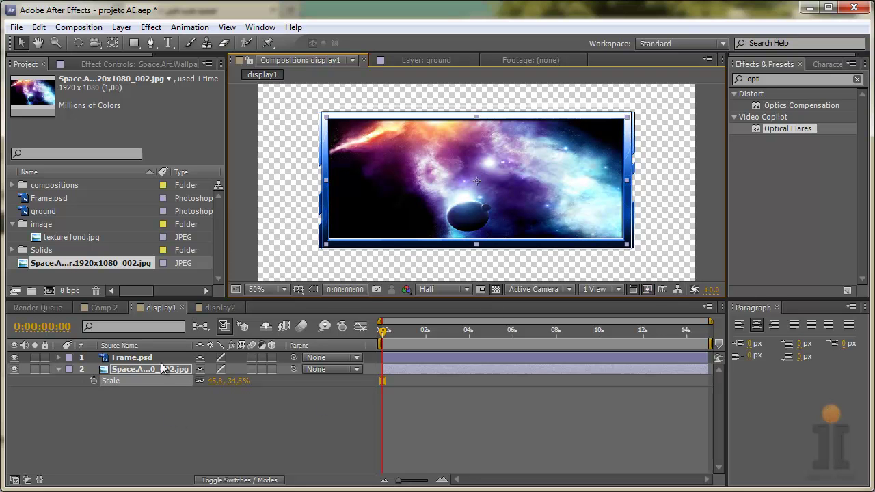
With display2 open, file the 002 wallpaper in the image folder and import Space.Art.Wallpaper.1920x1080_026 as a still image.
{"action": "left_click", "coordinate": [226, 308]}
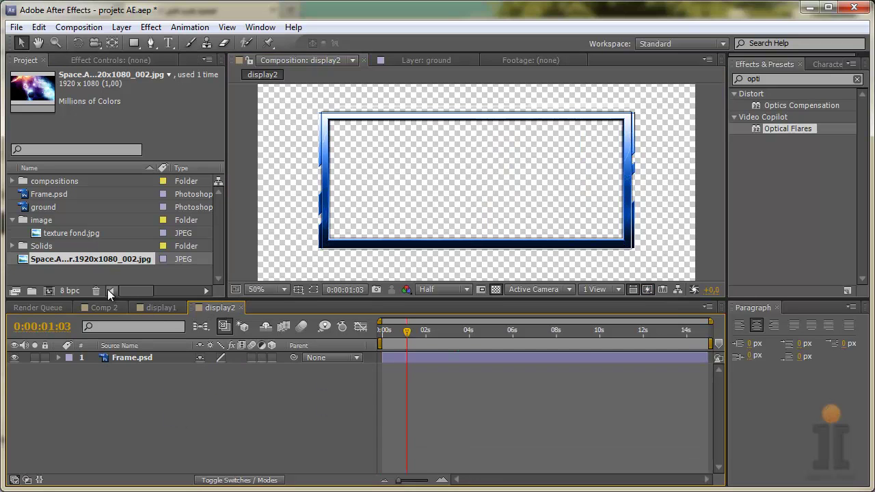
{"action": "left_click_drag", "start_coordinate": [63, 261], "coordinate": [55, 220]}
{"action": "right_click", "coordinate": [83, 272]}
{"action": "mouse_move", "coordinate": [139, 326]}
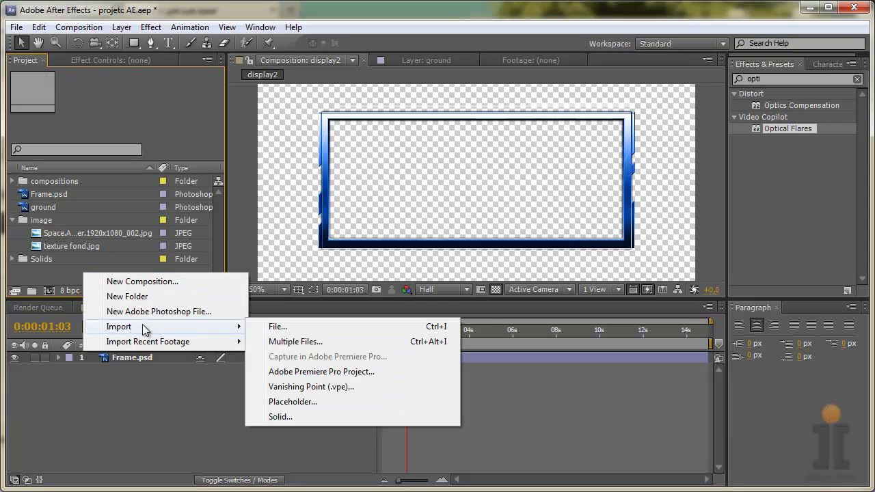
{"action": "left_click", "coordinate": [302, 329]}
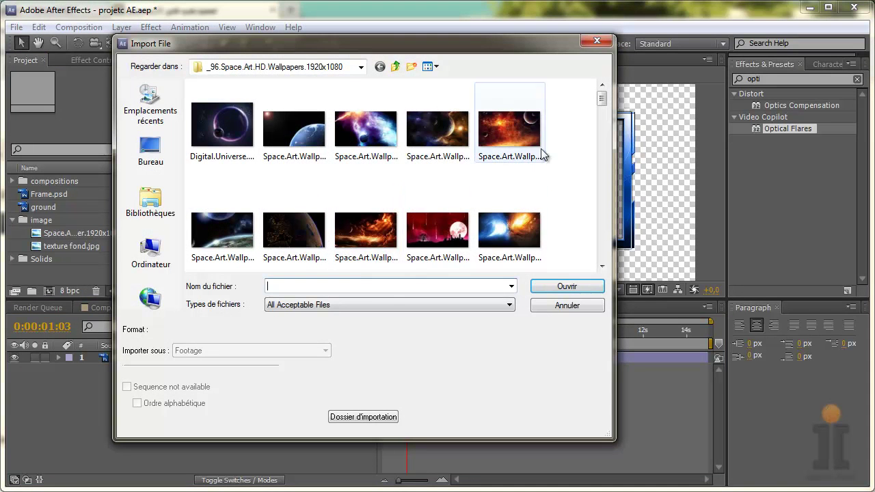
{"action": "left_click_drag", "start_coordinate": [601, 108], "coordinate": [601, 141]}
{"action": "double_click", "coordinate": [297, 234]}
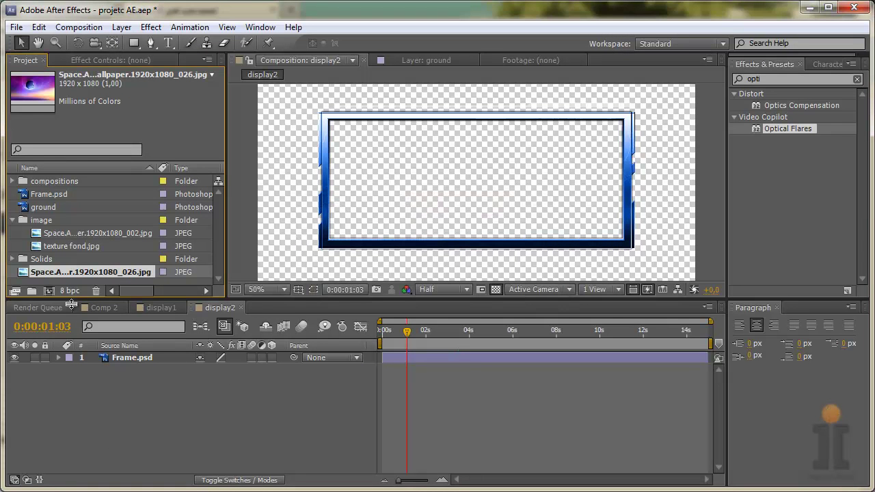
Place the 026 wallpaper beneath Frame.psd in display2 and scale it uniformly to 40%.
{"action": "left_click", "coordinate": [89, 233]}
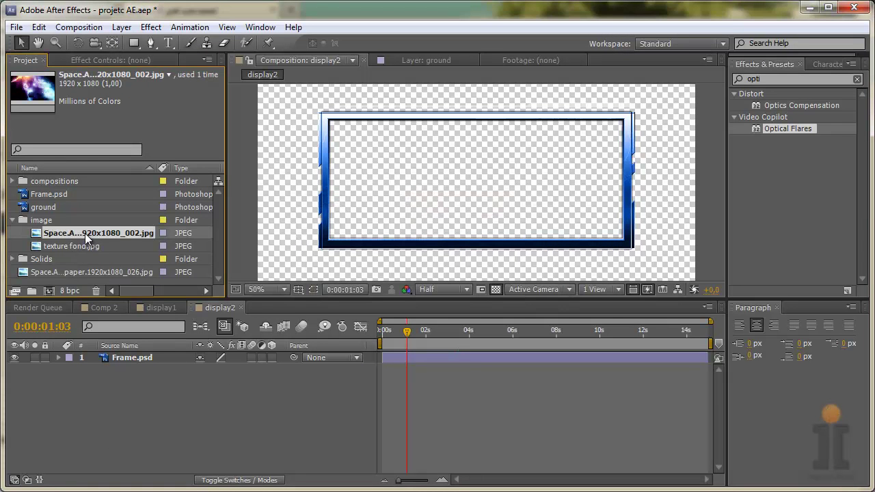
{"action": "left_click", "coordinate": [85, 272]}
{"action": "left_click_drag", "start_coordinate": [86, 270], "coordinate": [133, 369]}
{"action": "key", "text": "s"}
{"action": "left_click_drag", "start_coordinate": [217, 380], "coordinate": [183, 387]}
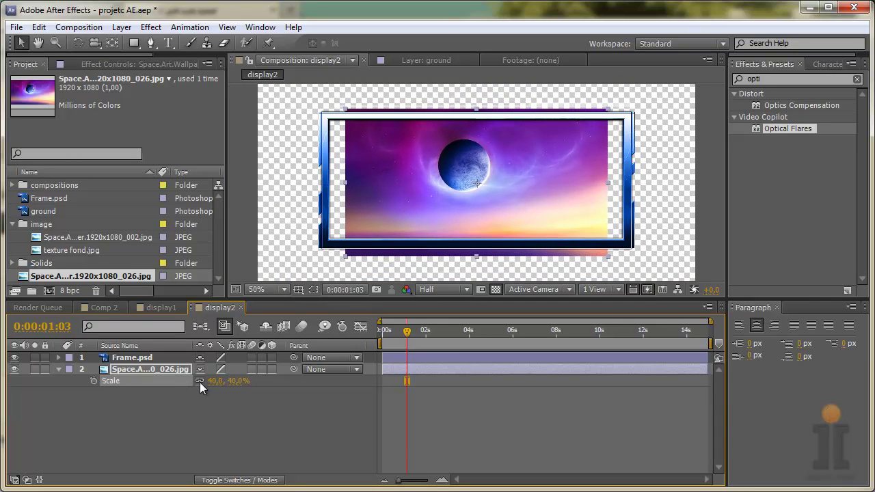
Stretch the 026 wallpaper layer to about 45.2 by 34.8% to fill the frame's opening, and file its source in the image folder.
{"action": "left_click_drag", "start_coordinate": [479, 117], "coordinate": [477, 115]}
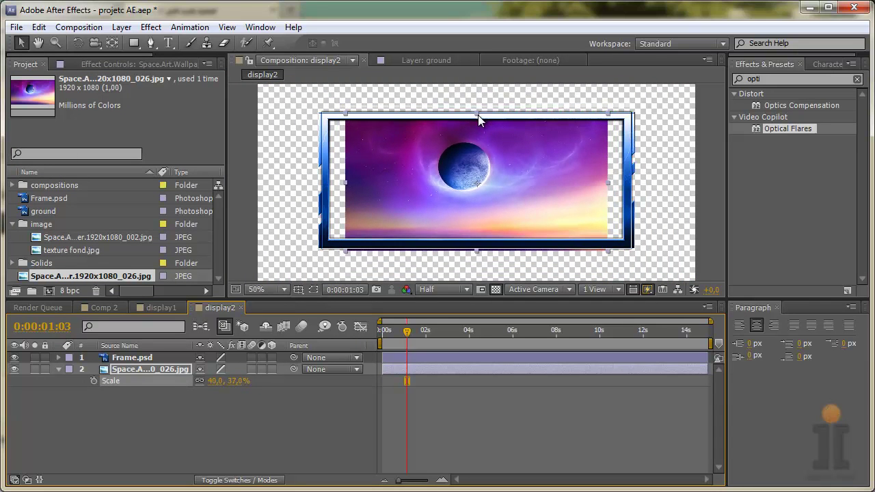
{"action": "left_click_drag", "start_coordinate": [613, 184], "coordinate": [624, 187]}
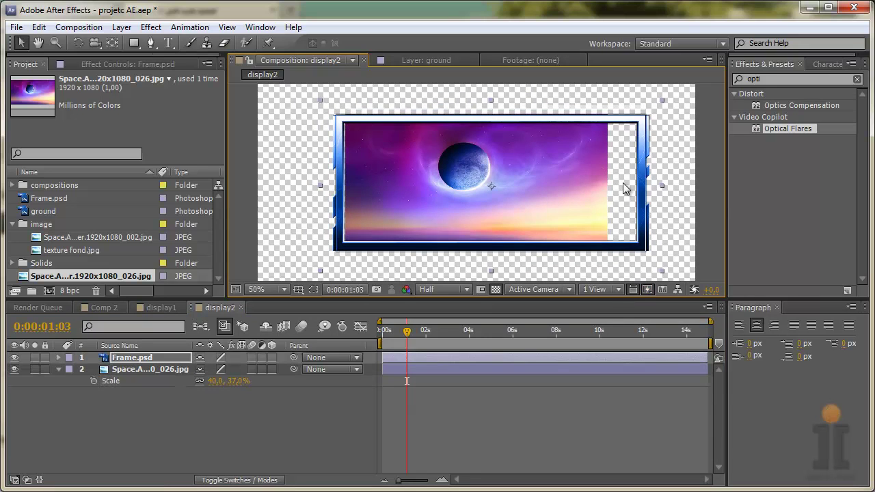
{"action": "key", "text": "ctrl+z"}
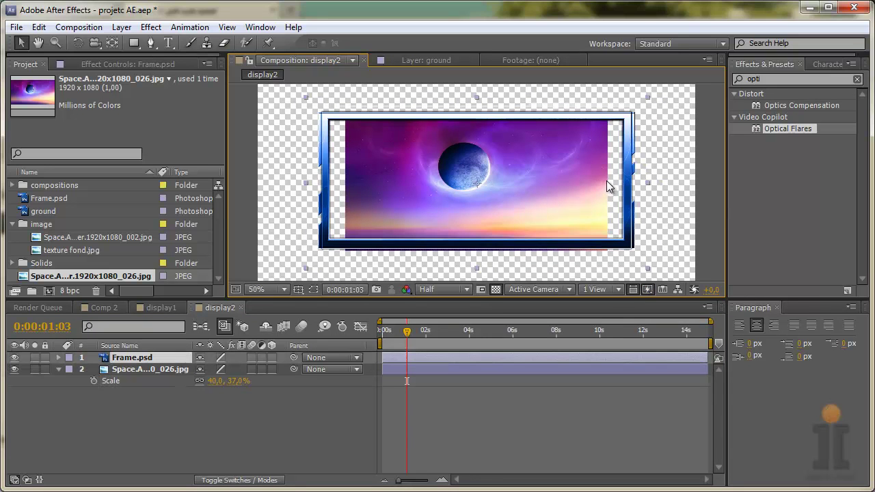
{"action": "left_click", "coordinate": [136, 368]}
{"action": "mouse_move", "coordinate": [609, 185]}
{"action": "left_mouse_down"}
{"action": "mouse_move", "coordinate": [628, 190]}
{"action": "mouse_move", "coordinate": [625, 184]}
{"action": "left_mouse_up"}
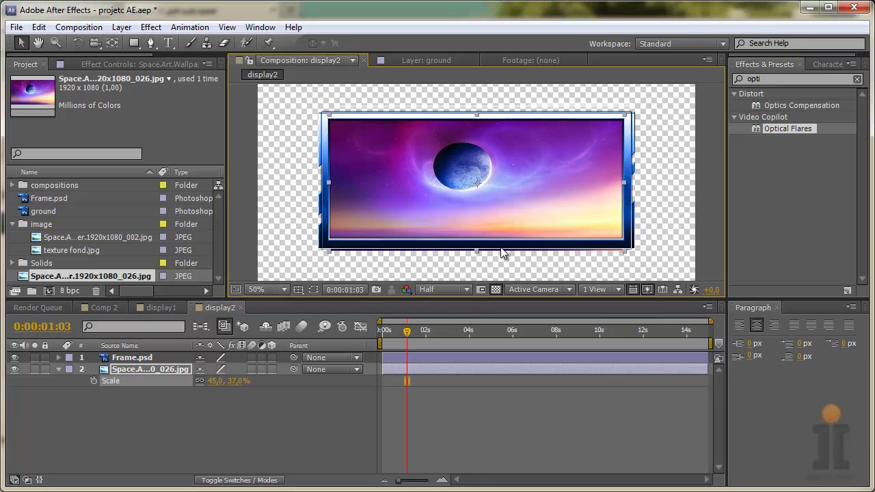
{"action": "left_click_drag", "start_coordinate": [478, 253], "coordinate": [477, 247]}
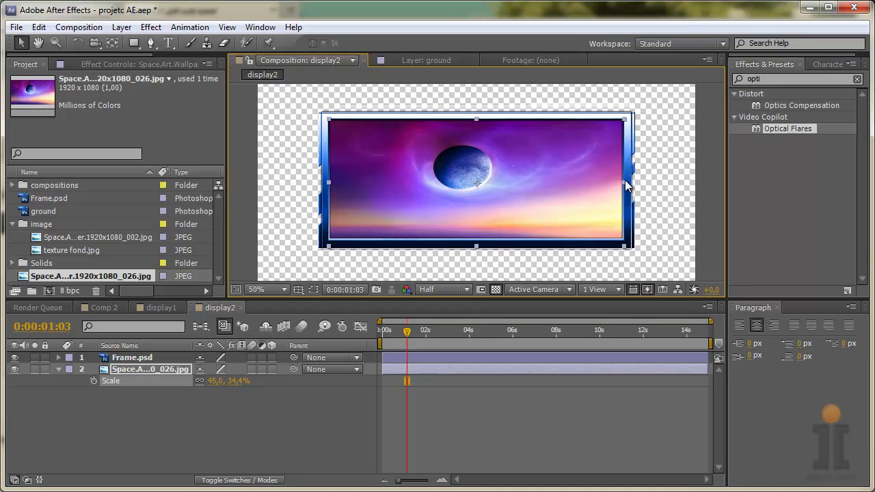
{"action": "left_click_drag", "start_coordinate": [624, 183], "coordinate": [626, 183]}
{"action": "left_click_drag", "start_coordinate": [477, 118], "coordinate": [477, 117]}
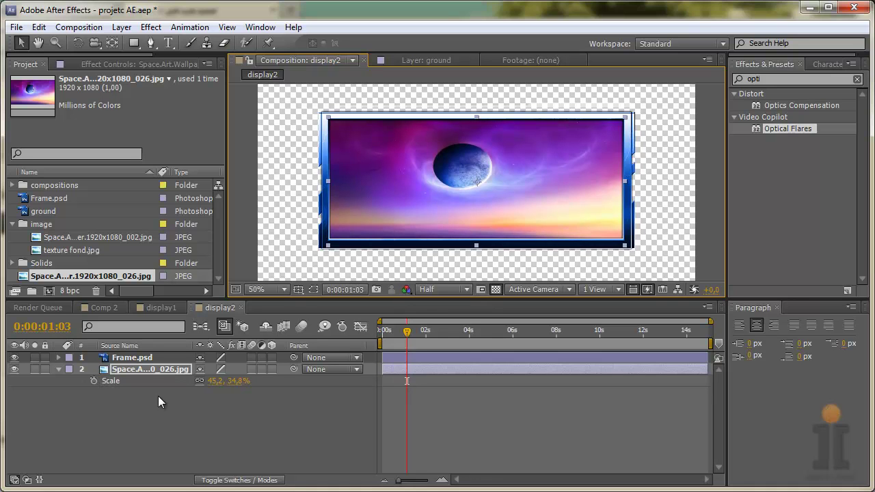
{"action": "left_click_drag", "start_coordinate": [58, 276], "coordinate": [56, 225]}
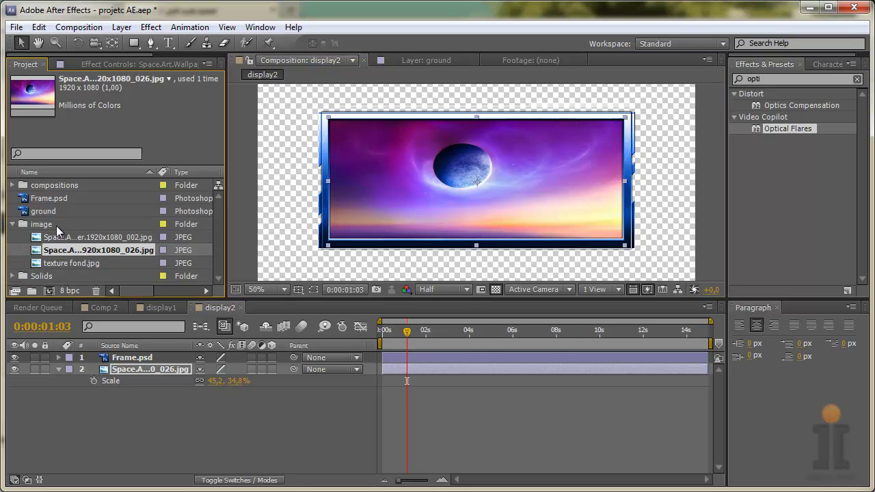
{"action": "left_click", "coordinate": [13, 225]}
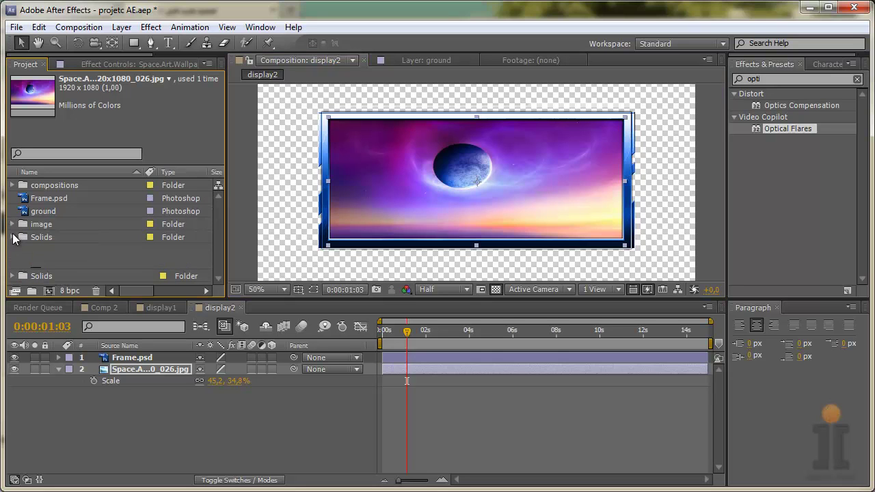
Create a 15-second HDV/HDTV 720 25 composition named display3 and place Frame.psd in it.
{"action": "right_click", "coordinate": [56, 255]}
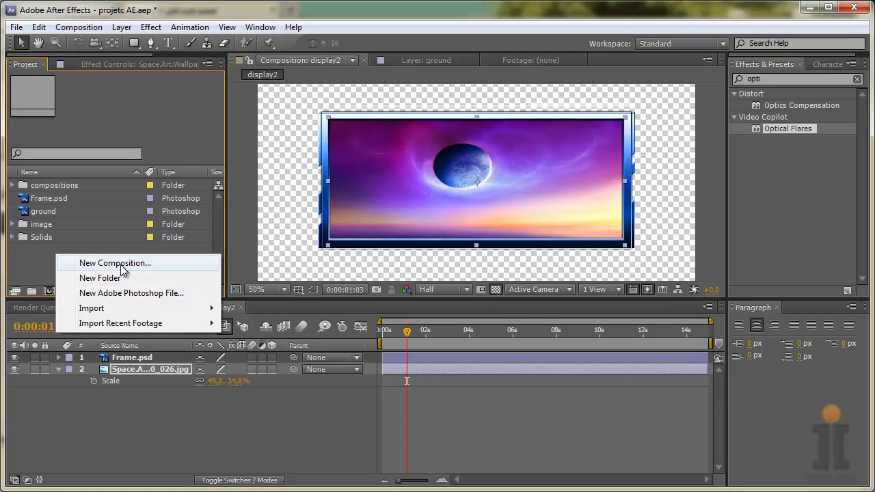
{"action": "left_click", "coordinate": [123, 270]}
{"action": "type", "text": "display3"}
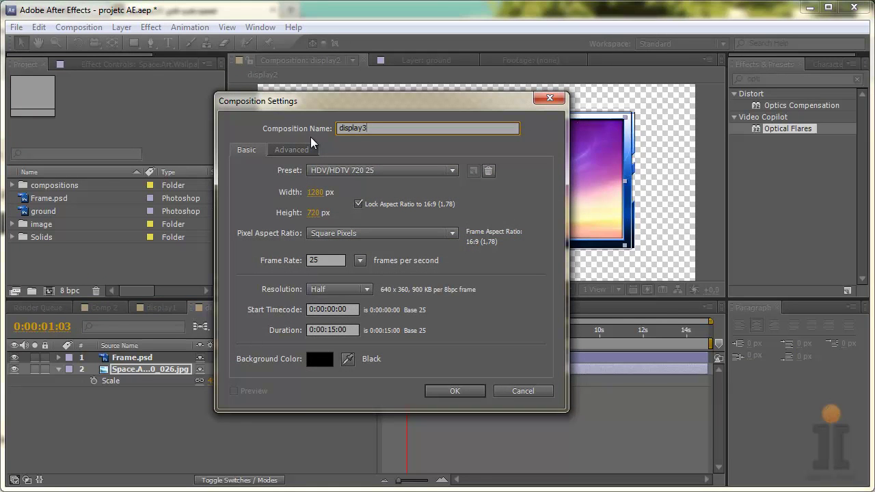
{"action": "key", "text": "Return"}
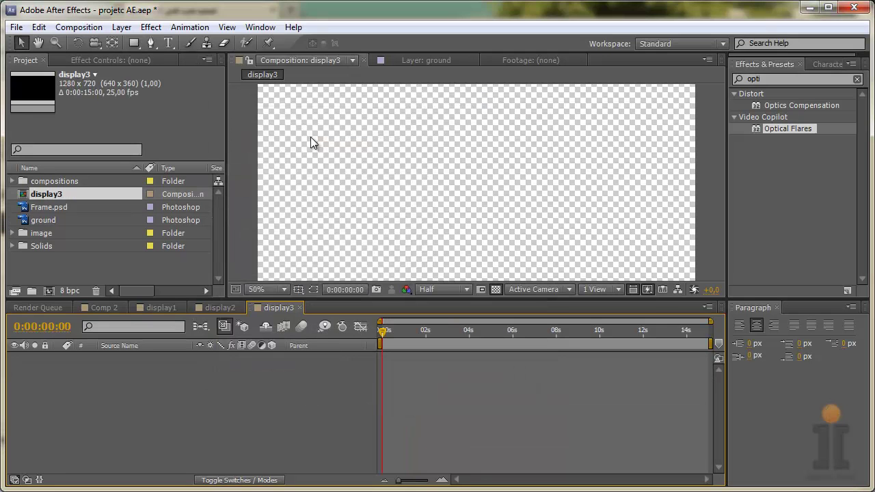
{"action": "left_click_drag", "start_coordinate": [48, 209], "coordinate": [107, 358]}
Import the Space.Art.Wallpaper.1920x1080_048 image into the project as a still.
{"action": "right_click", "coordinate": [60, 267]}
{"action": "mouse_move", "coordinate": [130, 319]}
{"action": "left_click", "coordinate": [253, 320]}
{"action": "left_click_drag", "start_coordinate": [601, 103], "coordinate": [600, 168]}
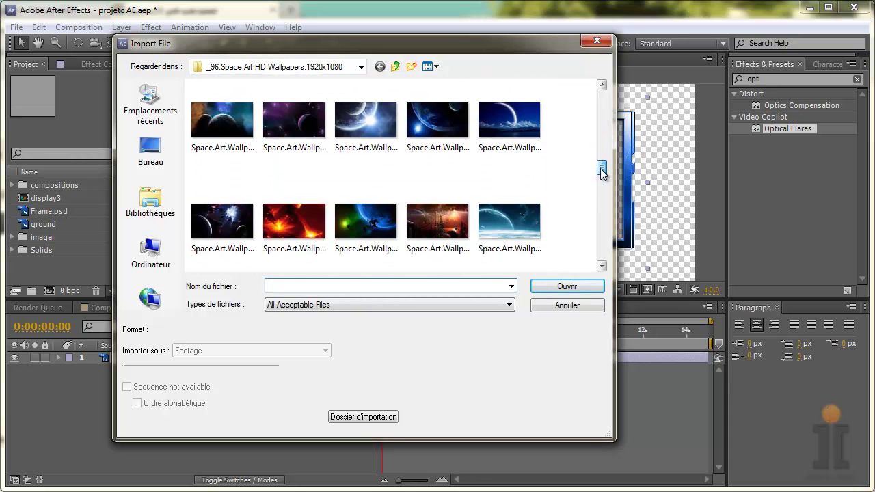
{"action": "left_click", "coordinate": [450, 225]}
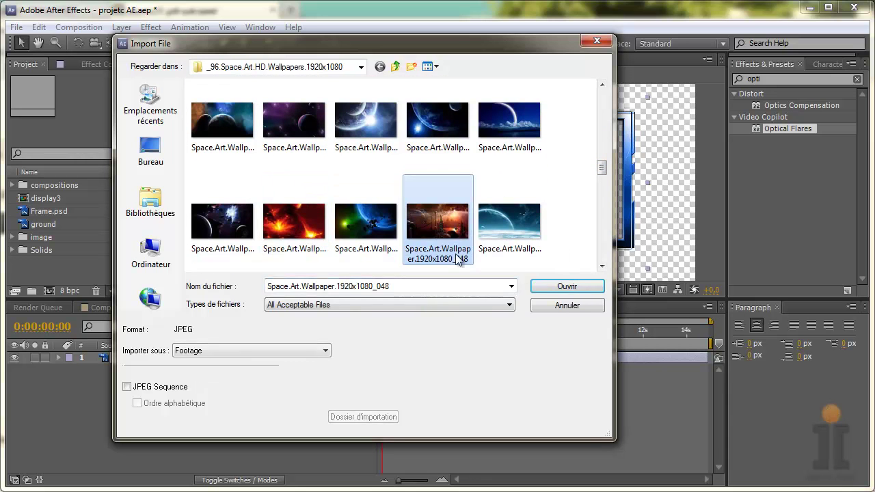
{"action": "double_click", "coordinate": [450, 219]}
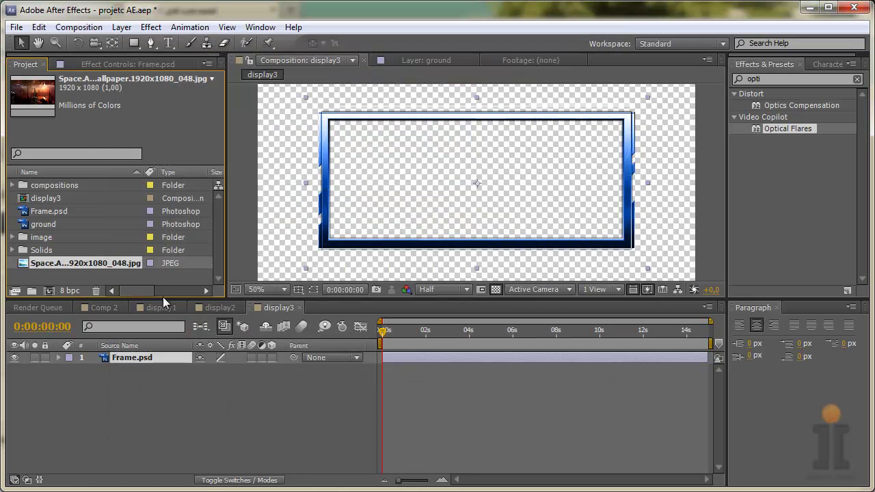
Place the 048 wallpaper beneath Frame.psd in display3 and scale it uniformly to 40%.
{"action": "left_click_drag", "start_coordinate": [95, 264], "coordinate": [138, 369]}
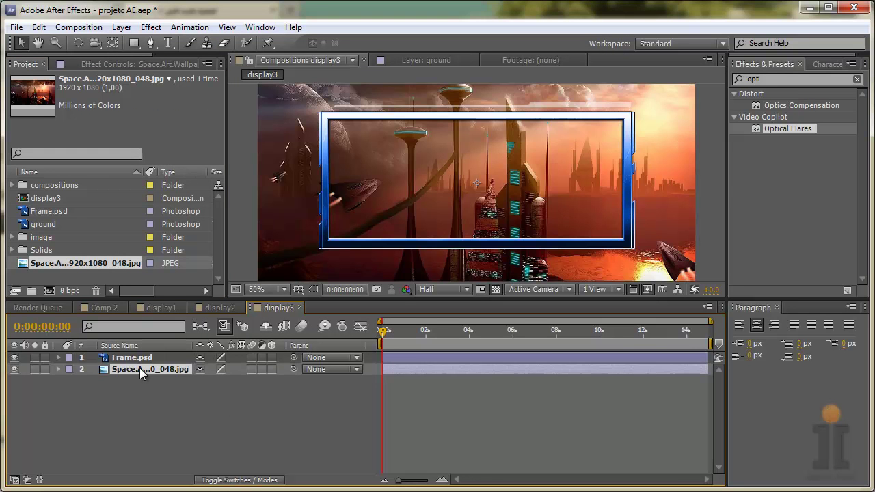
{"action": "key", "text": "s"}
{"action": "left_click_drag", "start_coordinate": [215, 380], "coordinate": [184, 393]}
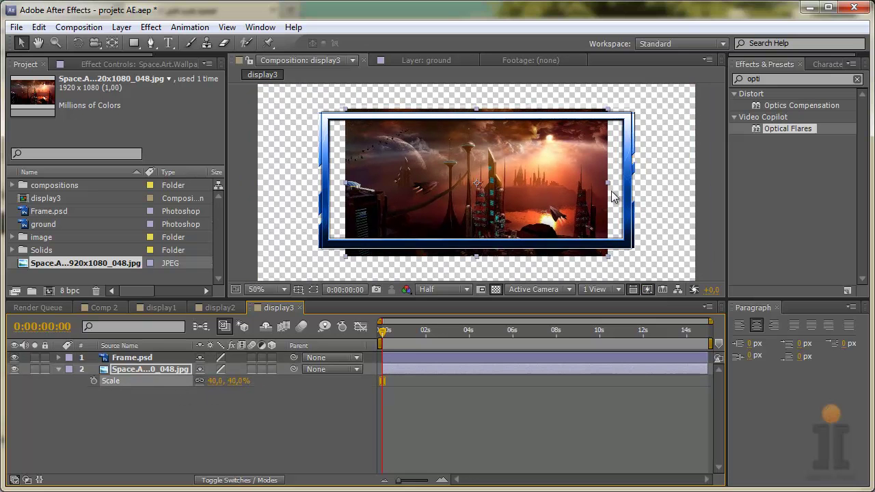
Stretch the 048 wallpaper layer to about 45.4 by 33.7% to fill the frame's opening, and file its source in the image folder.
{"action": "left_click_drag", "start_coordinate": [610, 189], "coordinate": [624, 184]}
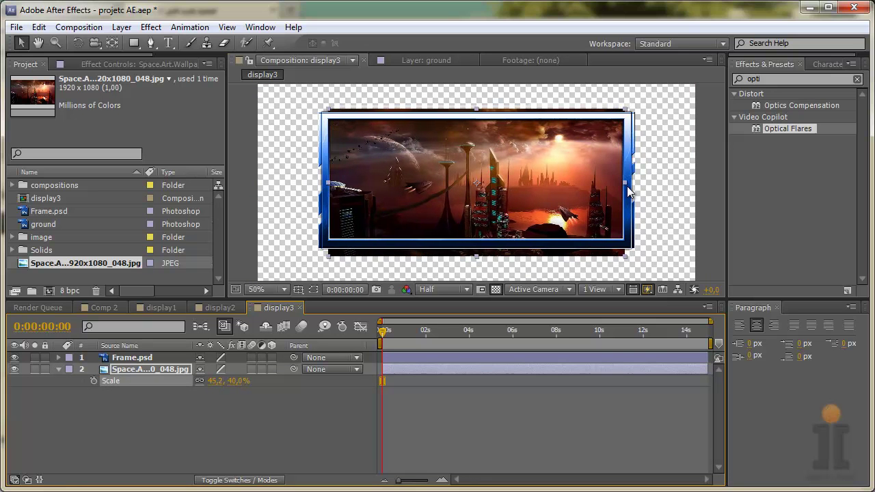
{"action": "left_click_drag", "start_coordinate": [477, 110], "coordinate": [477, 112]}
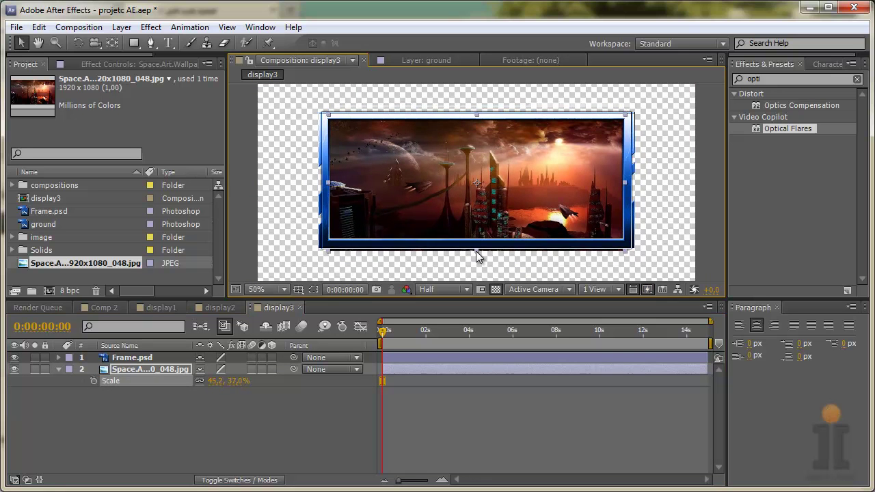
{"action": "left_click_drag", "start_coordinate": [476, 251], "coordinate": [476, 246]}
{"action": "left_click_drag", "start_coordinate": [626, 188], "coordinate": [627, 187]}
{"action": "left_click_drag", "start_coordinate": [478, 247], "coordinate": [476, 246]}
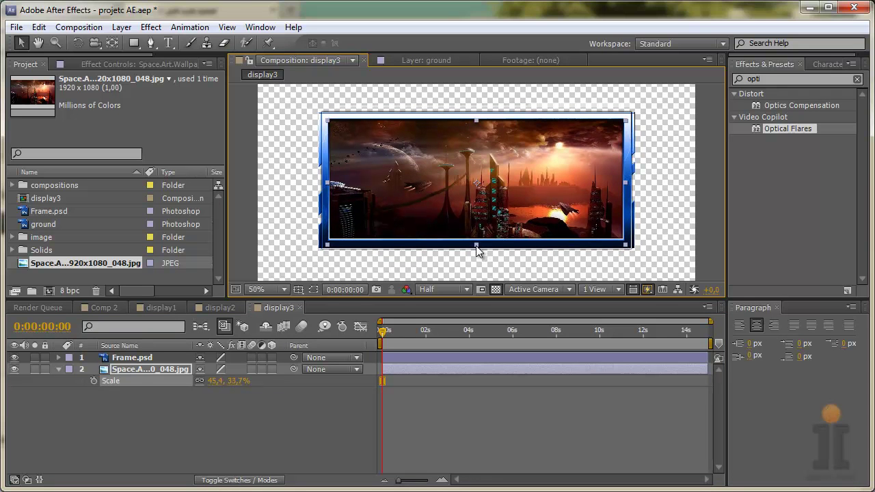
{"action": "left_click", "coordinate": [459, 168]}
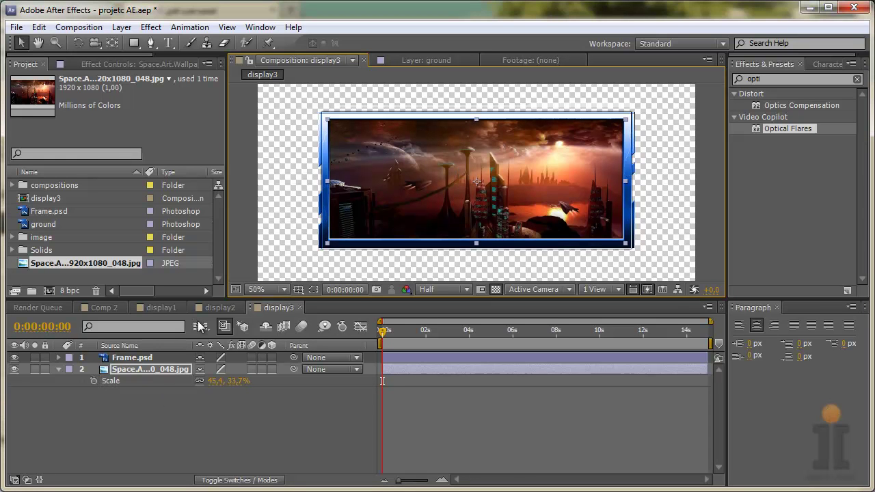
{"action": "left_click_drag", "start_coordinate": [57, 262], "coordinate": [42, 241]}
Create a 15-second HDV/HDTV 720 25 composition named display4 and place Frame.psd in it.
{"action": "right_click", "coordinate": [53, 261]}
{"action": "left_click", "coordinate": [113, 271]}
{"action": "type", "text": "display4"}
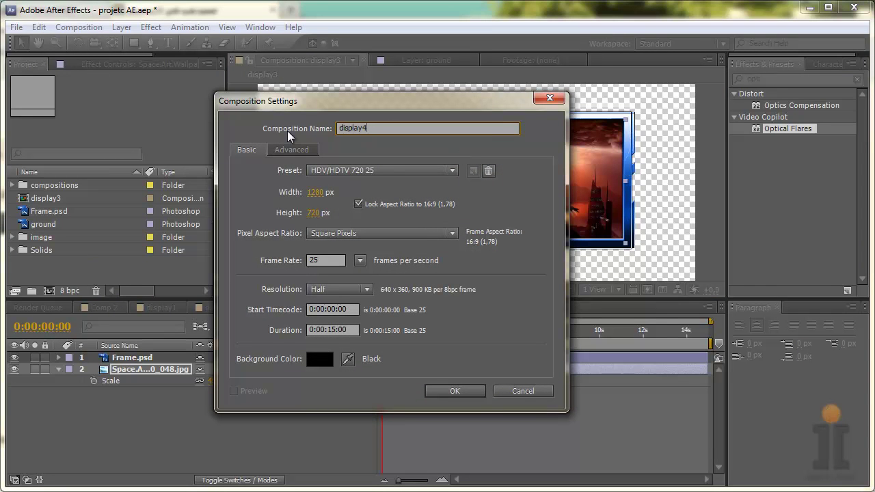
{"action": "key", "text": "Return"}
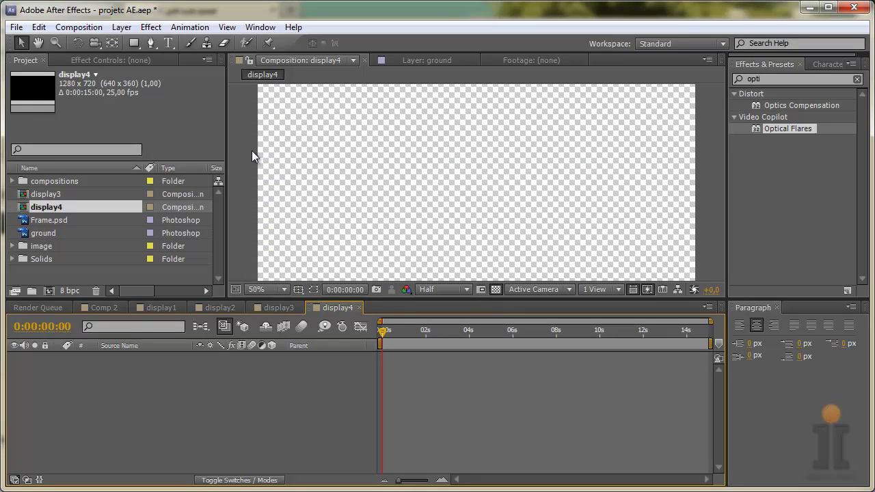
{"action": "left_click_drag", "start_coordinate": [50, 219], "coordinate": [113, 354]}
Import the Space.Art.Wallpaper.1920x1080_089 image into the project as a still.
{"action": "right_click", "coordinate": [85, 276]}
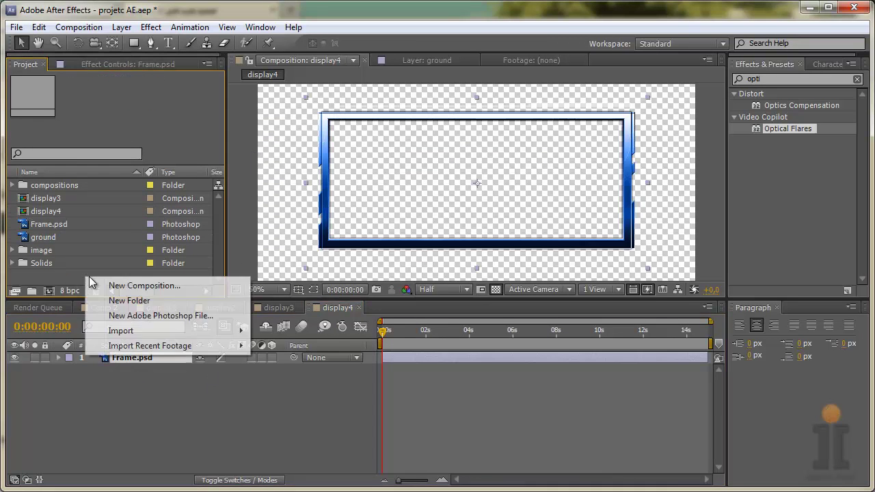
{"action": "mouse_move", "coordinate": [144, 332]}
{"action": "left_click", "coordinate": [288, 326]}
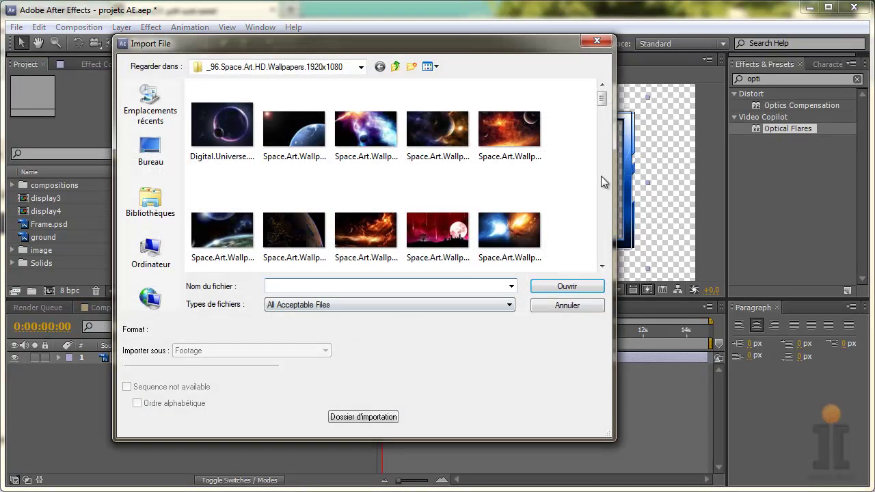
{"action": "left_click_drag", "start_coordinate": [601, 103], "coordinate": [599, 253]}
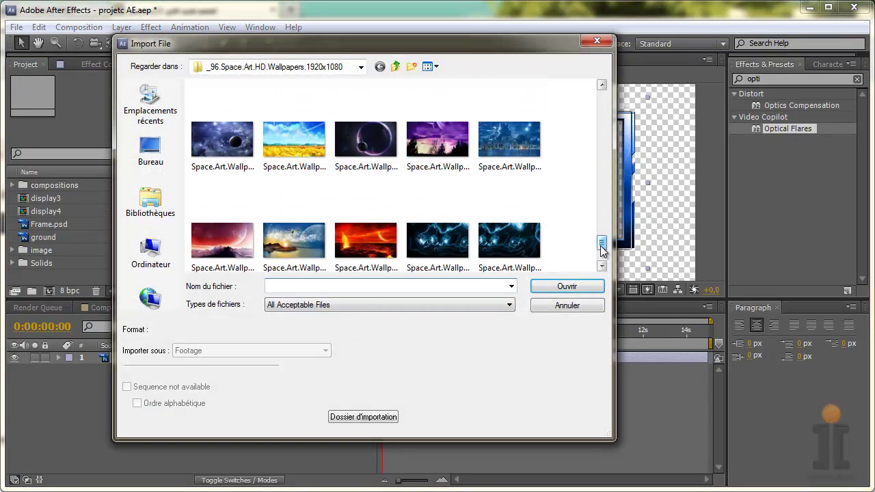
{"action": "double_click", "coordinate": [520, 148]}
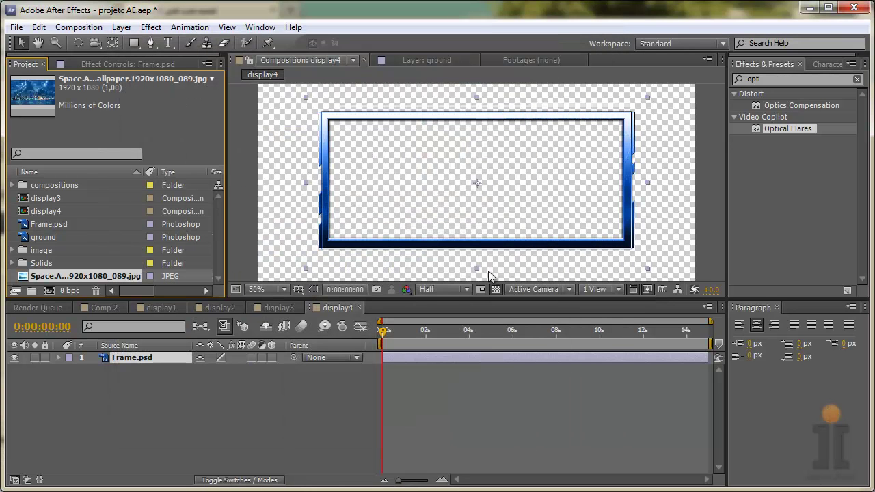
Place the 089 wallpaper beneath Frame.psd in display4 and scale it uniformly to about 48%.
{"action": "left_click_drag", "start_coordinate": [72, 276], "coordinate": [121, 370]}
{"action": "key", "text": "s"}
{"action": "left_click_drag", "start_coordinate": [215, 380], "coordinate": [189, 405]}
Resize the 089 wallpaper layer to about 45.3 by 34.3% so it fills the frame's opening.
{"action": "left_click_drag", "start_coordinate": [476, 270], "coordinate": [478, 244]}
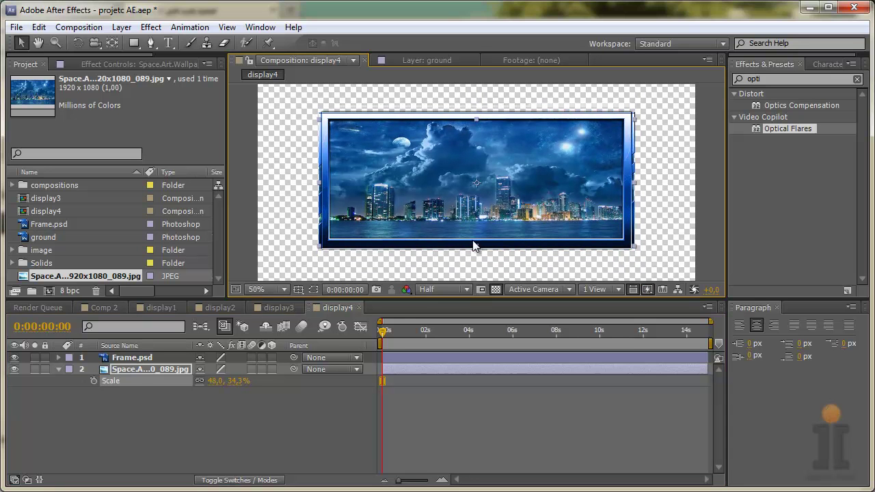
{"action": "left_click_drag", "start_coordinate": [320, 181], "coordinate": [328, 182]}
{"action": "left_click_drag", "start_coordinate": [476, 245], "coordinate": [477, 244]}
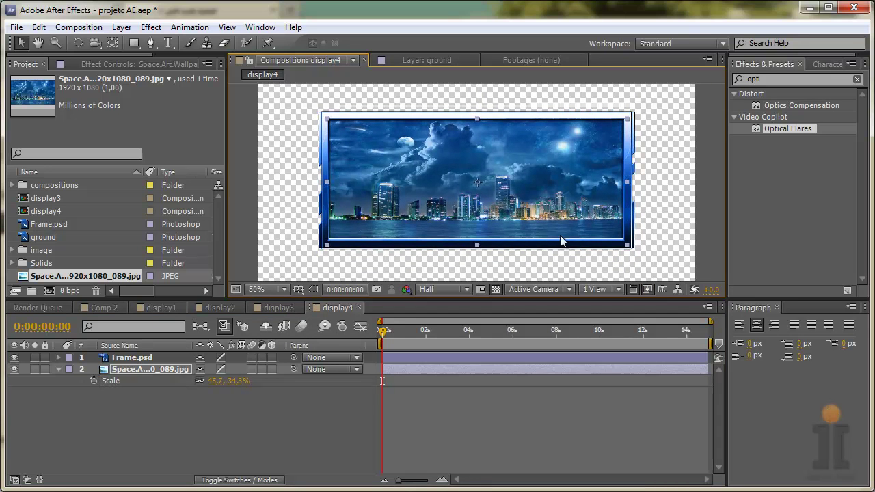
{"action": "left_click_drag", "start_coordinate": [628, 183], "coordinate": [627, 183]}
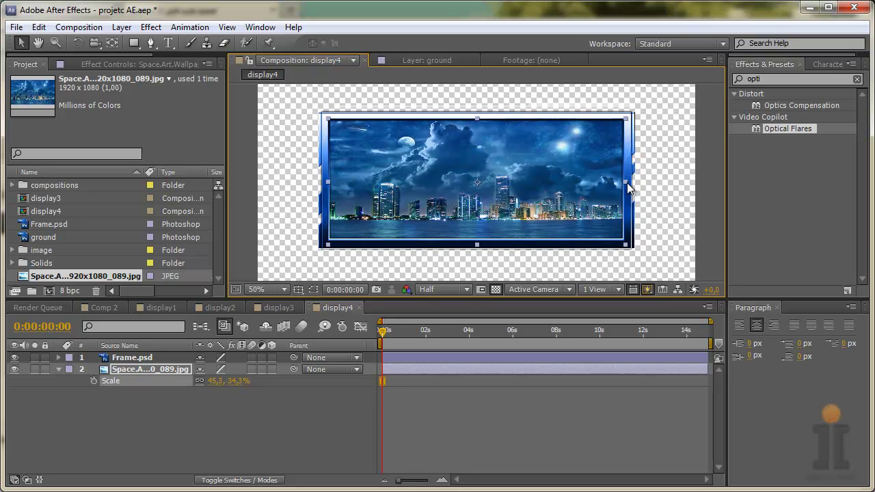
{"action": "left_click", "coordinate": [552, 197]}
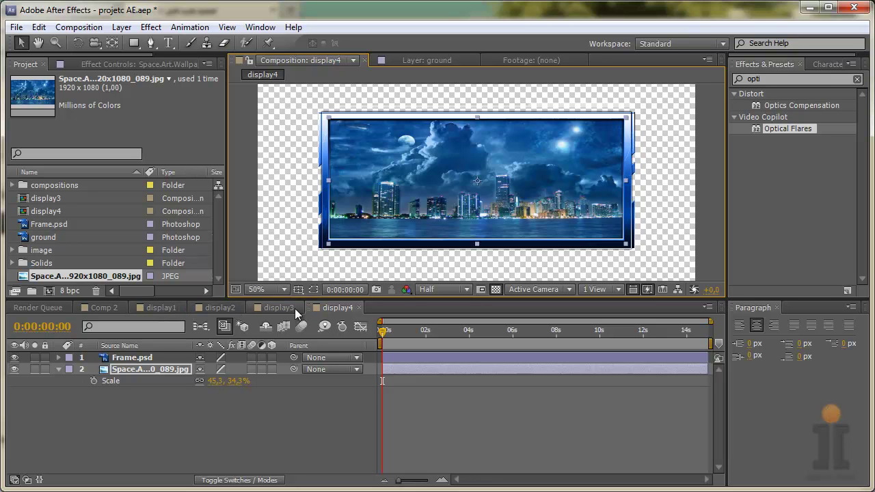
File the 089 wallpaper in the image folder and move display3 and display4 into the compositions folder.
{"action": "left_click_drag", "start_coordinate": [82, 275], "coordinate": [45, 253]}
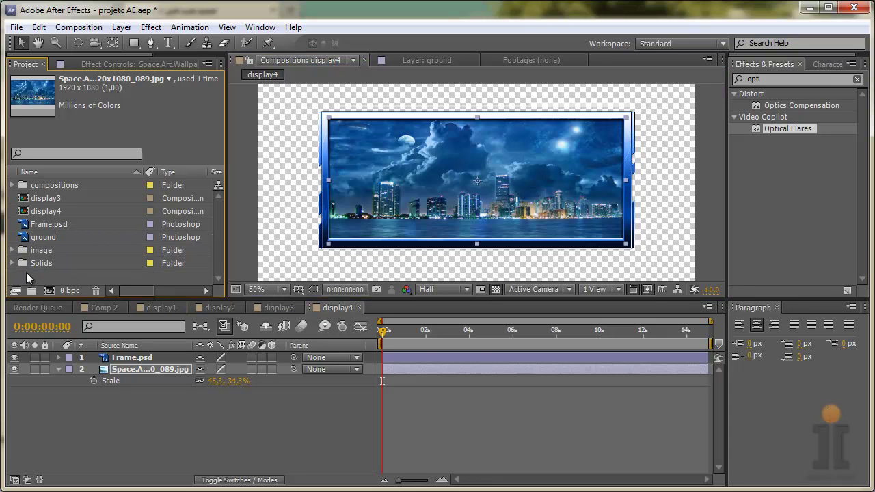
{"action": "left_click", "coordinate": [55, 198]}
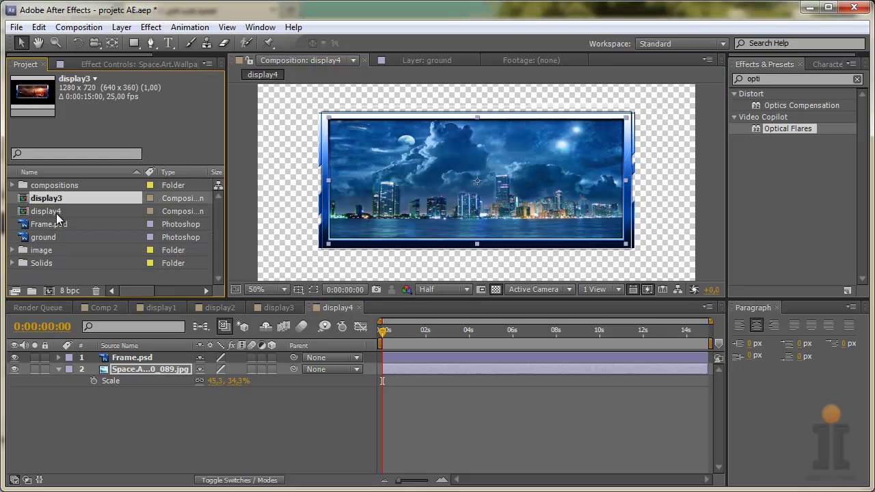
{"action": "left_click", "coordinate": [58, 211], "text": "ctrl"}
{"action": "left_click_drag", "start_coordinate": [83, 185], "coordinate": [78, 185]}
Create a project folder named PSD FILES and move Frame.psd and ground into it.
{"action": "right_click", "coordinate": [52, 258]}
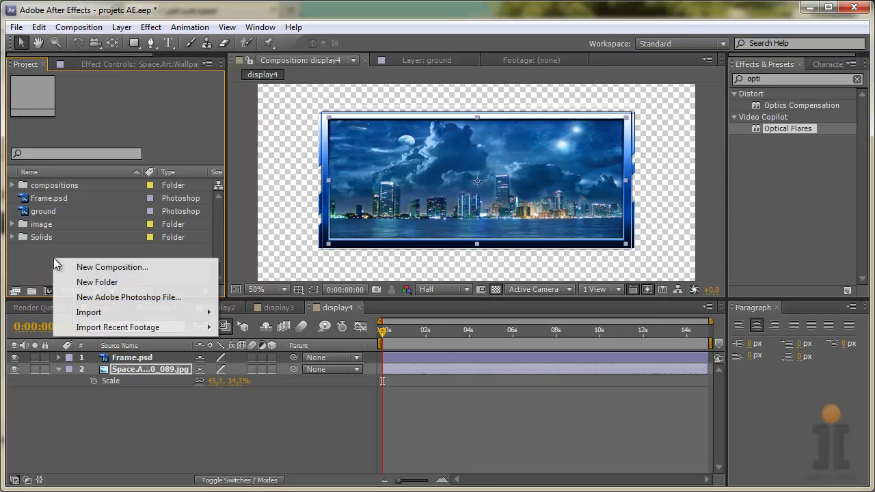
{"action": "left_click", "coordinate": [110, 282]}
{"action": "type", "text": "PSD FILES"}
{"action": "key", "text": "Return"}
{"action": "left_click", "coordinate": [54, 198]}
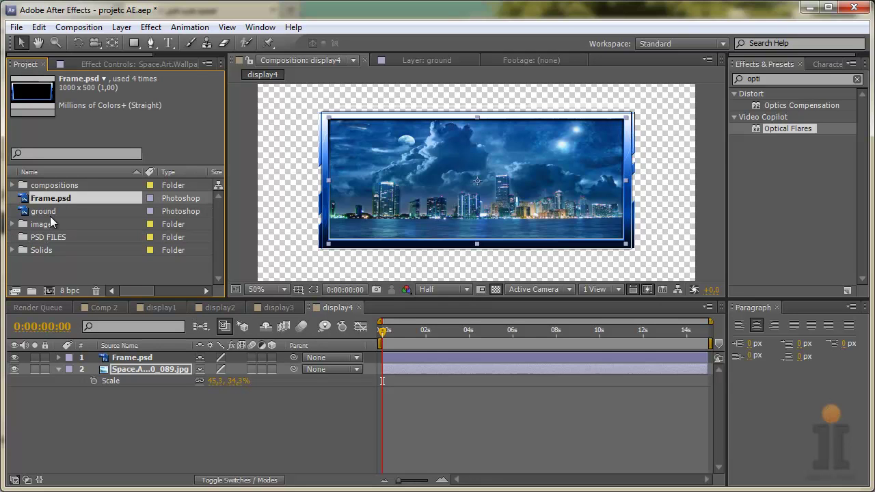
{"action": "left_click", "coordinate": [57, 212], "text": "ctrl"}
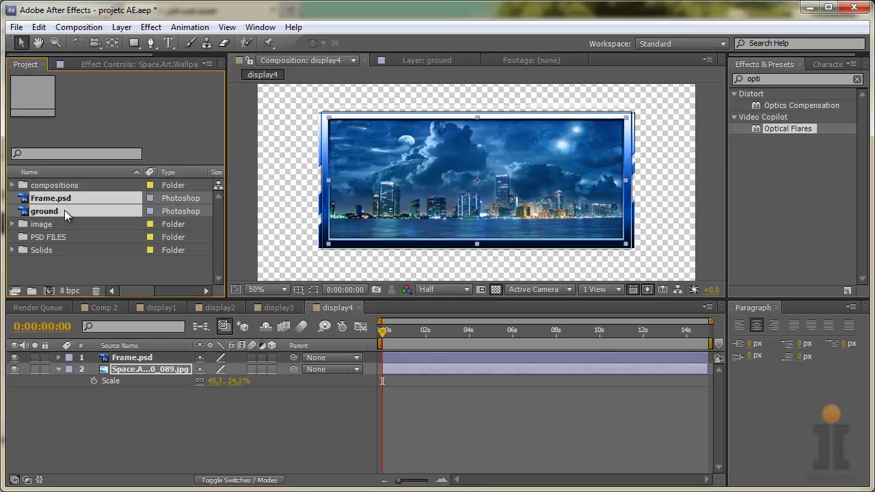
{"action": "left_click_drag", "start_coordinate": [67, 210], "coordinate": [56, 240]}
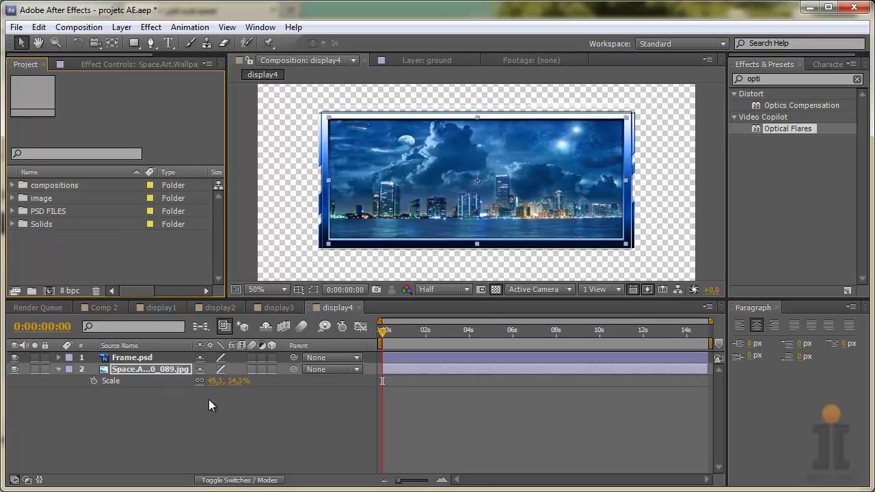
In Comp 2, add display1, display2, display3 and display4 in that order between the ground and Background layers.
{"action": "left_click", "coordinate": [106, 308]}
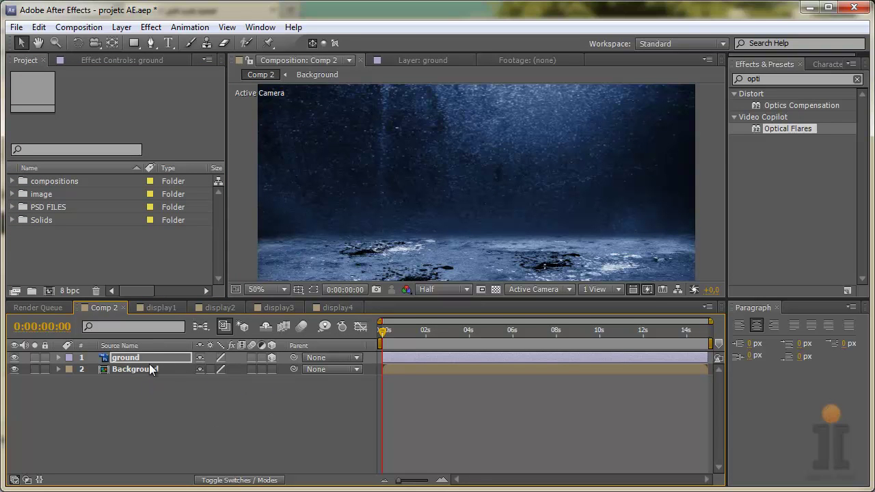
{"action": "left_click", "coordinate": [164, 308]}
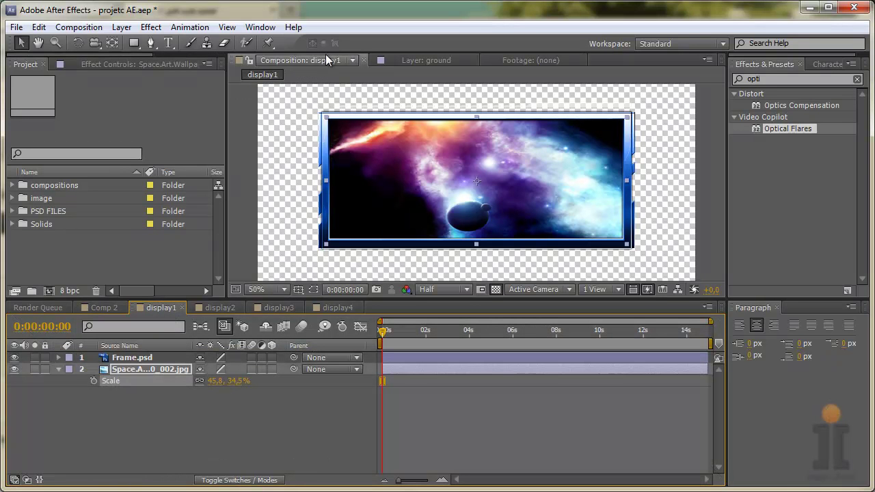
{"action": "left_click", "coordinate": [113, 308]}
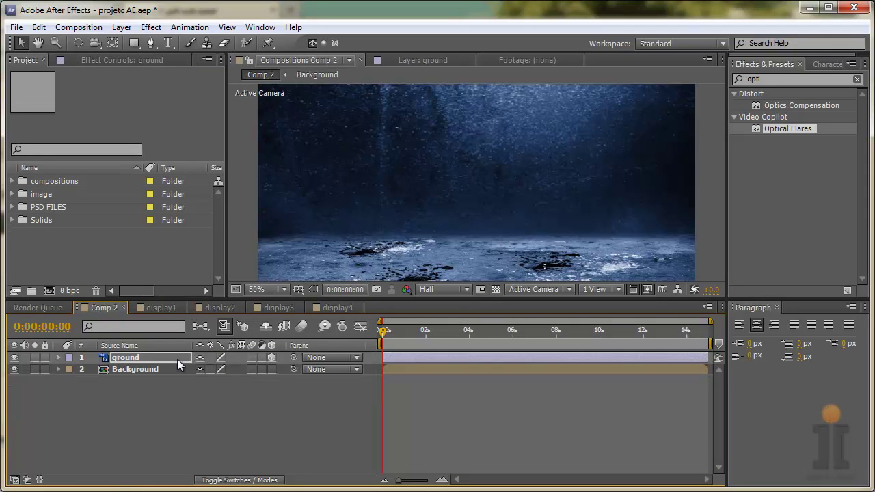
{"action": "left_click", "coordinate": [135, 359]}
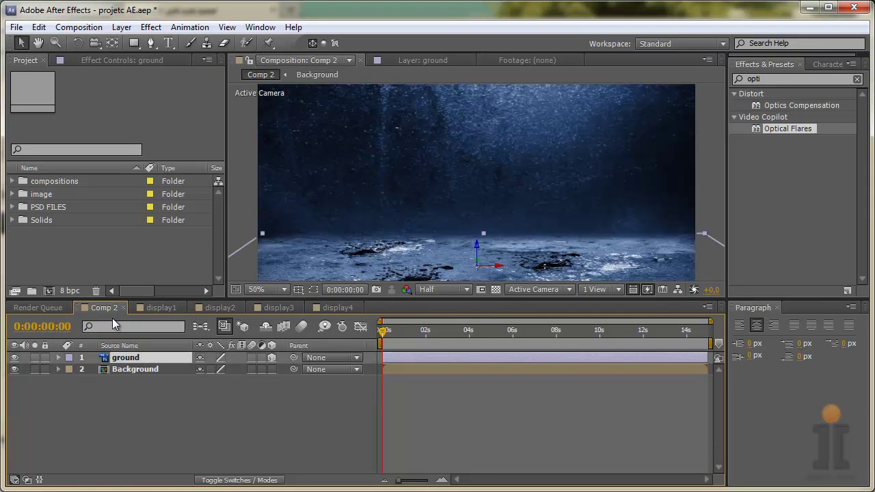
{"action": "left_click", "coordinate": [13, 181]}
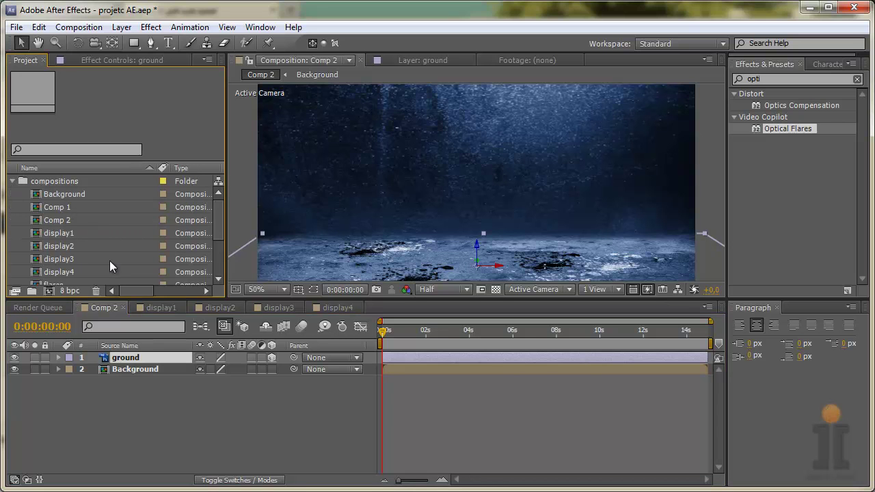
{"action": "left_click_drag", "start_coordinate": [65, 234], "coordinate": [110, 368]}
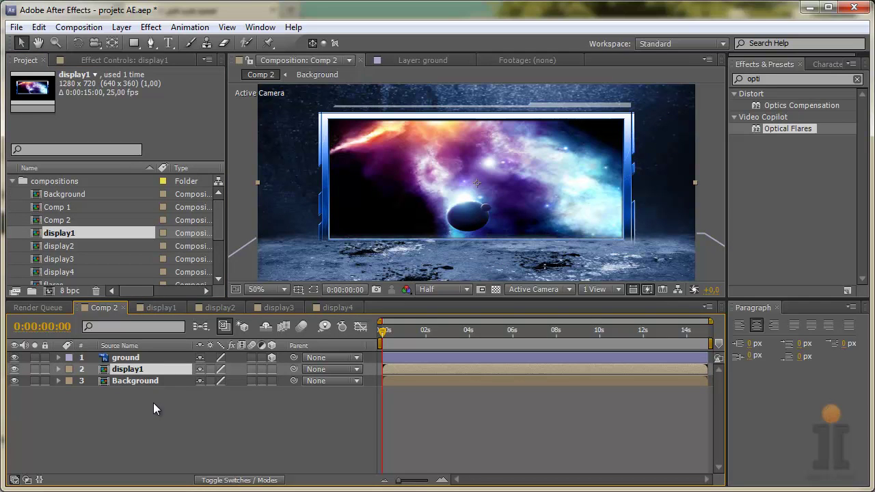
{"action": "left_click_drag", "start_coordinate": [64, 246], "coordinate": [126, 382]}
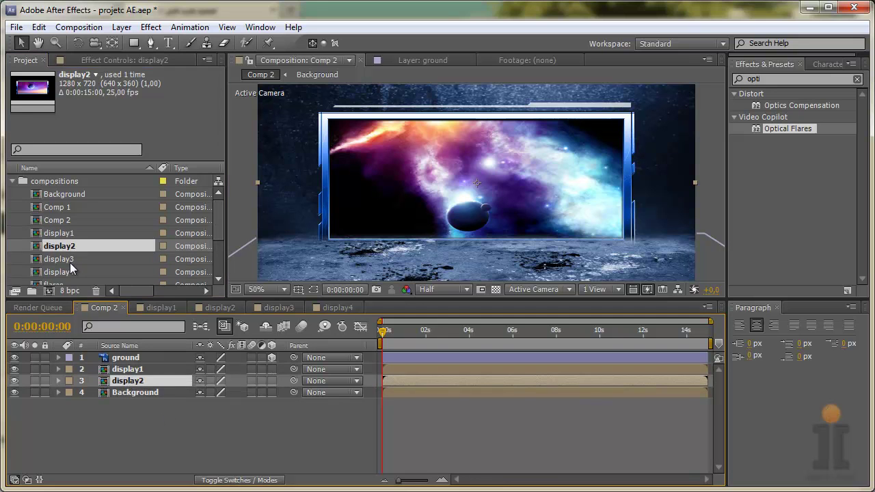
{"action": "left_click_drag", "start_coordinate": [67, 260], "coordinate": [131, 391]}
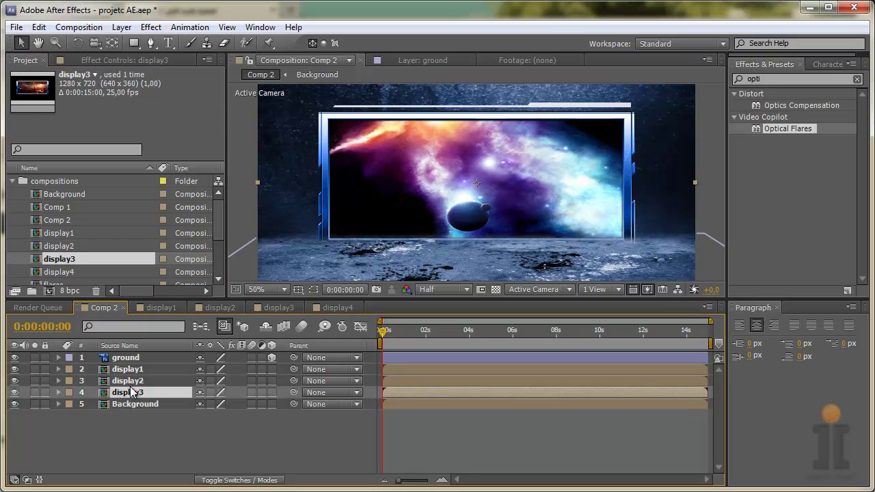
{"action": "left_click_drag", "start_coordinate": [67, 272], "coordinate": [123, 406]}
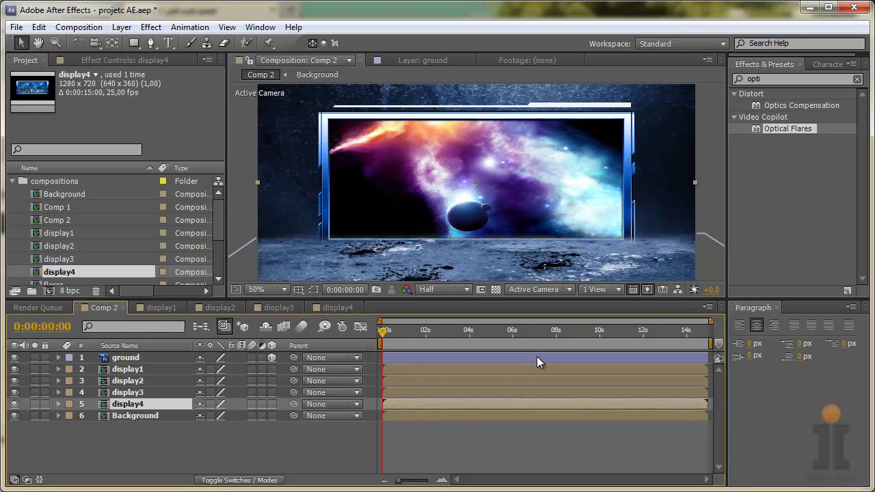
Turn the display1, display2, display3 and display4 layers in Comp 2 into 3D layers.
{"action": "left_click_drag", "start_coordinate": [271, 369], "coordinate": [273, 390]}
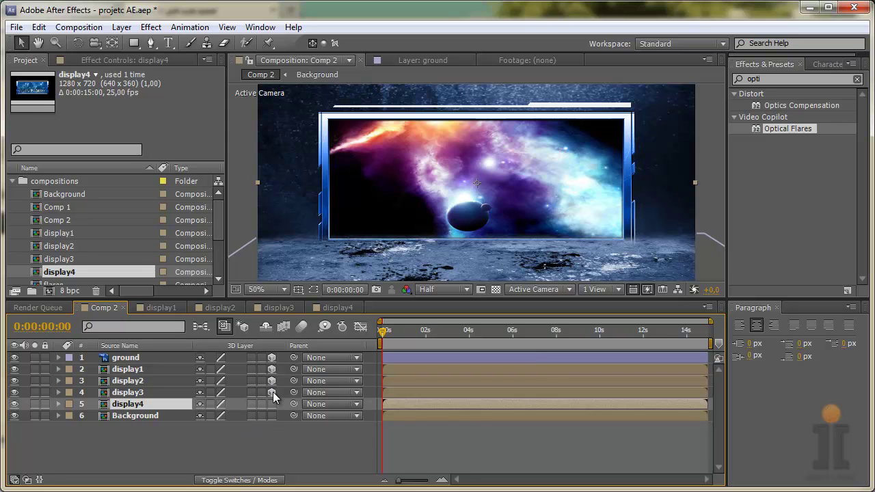
{"action": "left_click", "coordinate": [273, 404]}
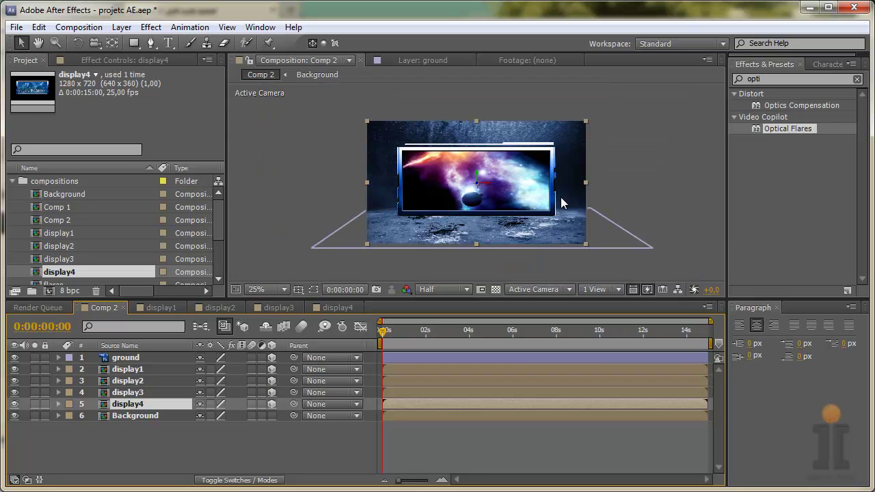
Enlarge the composition viewer by shortening the timeline and narrowing the Project and Effects & Presets areas.
{"action": "left_click_drag", "start_coordinate": [505, 299], "coordinate": [508, 417]}
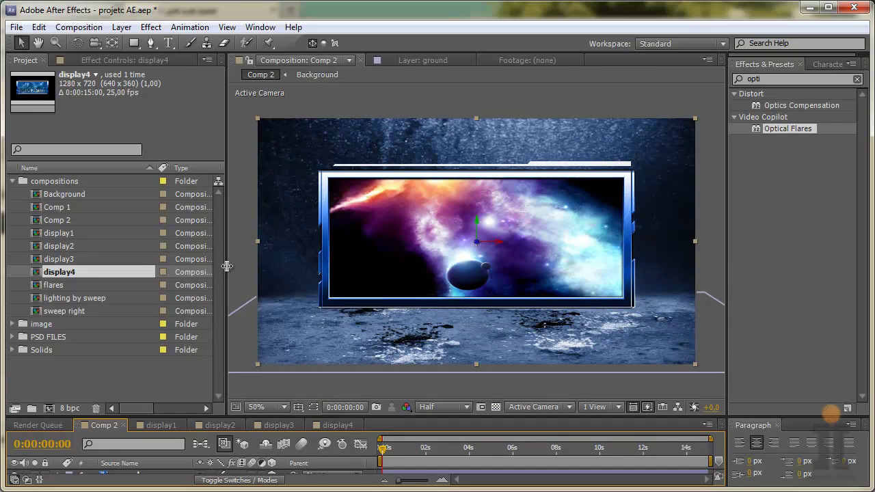
{"action": "left_click_drag", "start_coordinate": [226, 266], "coordinate": [182, 268]}
{"action": "left_click", "coordinate": [747, 257]}
{"action": "left_click_drag", "start_coordinate": [727, 259], "coordinate": [792, 266]}
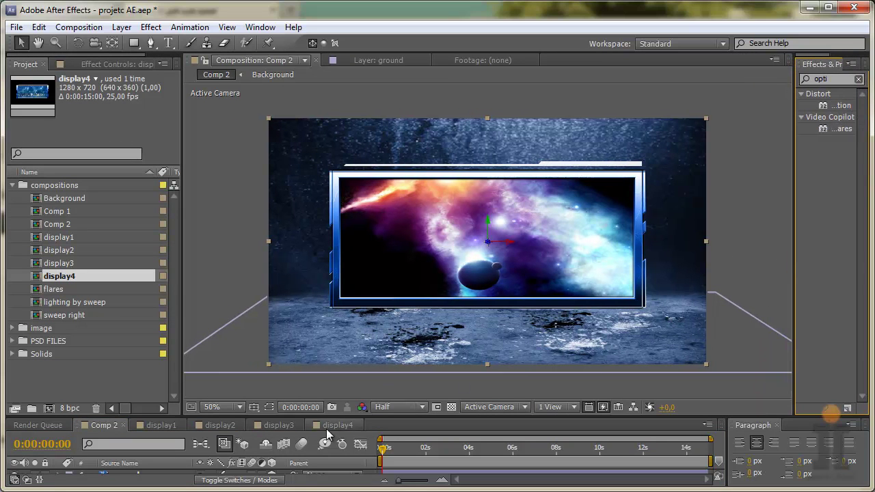
{"action": "left_click_drag", "start_coordinate": [337, 414], "coordinate": [344, 364]}
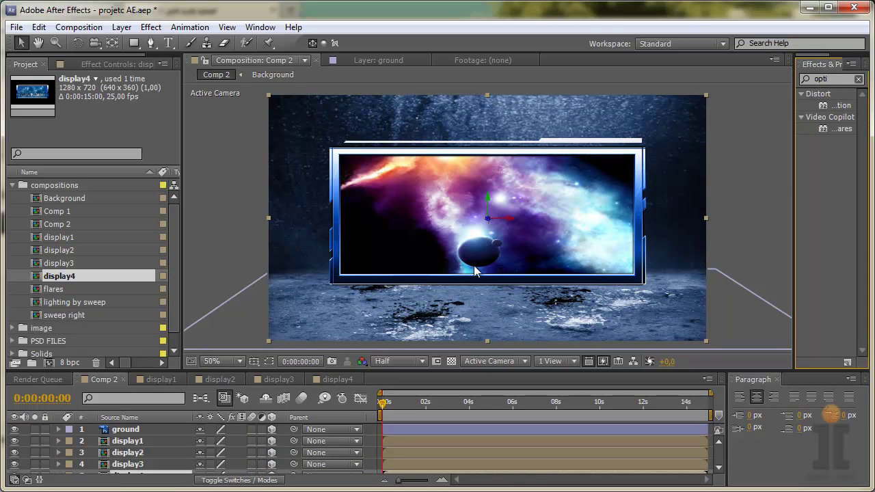
Move display1 toward the camera, down and to the right in the scene, and set its scale to 79%.
{"action": "left_click", "coordinate": [17, 443]}
{"action": "left_click", "coordinate": [16, 443]}
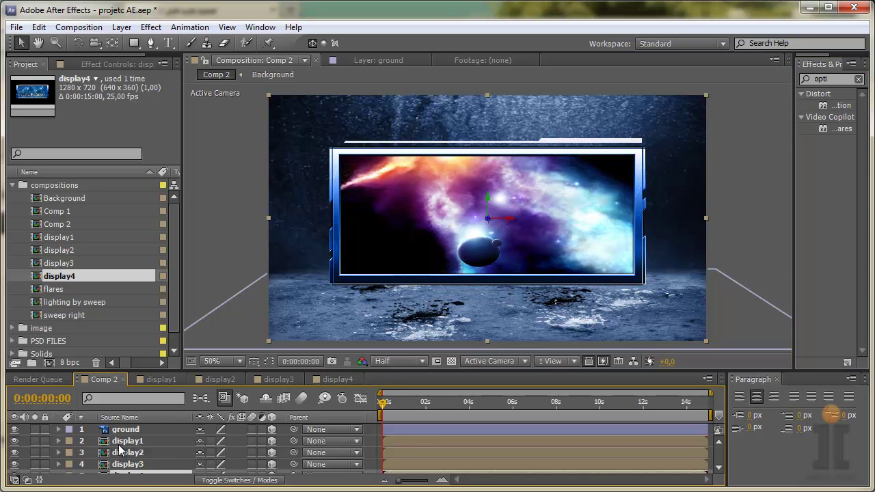
{"action": "left_click", "coordinate": [117, 440]}
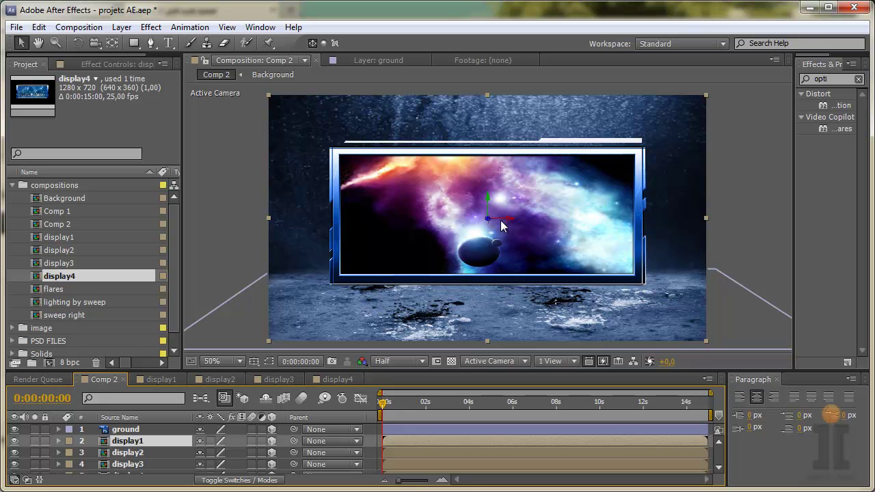
{"action": "left_click_drag", "start_coordinate": [490, 202], "coordinate": [288, 318]}
{"action": "left_click_drag", "start_coordinate": [514, 250], "coordinate": [542, 250]}
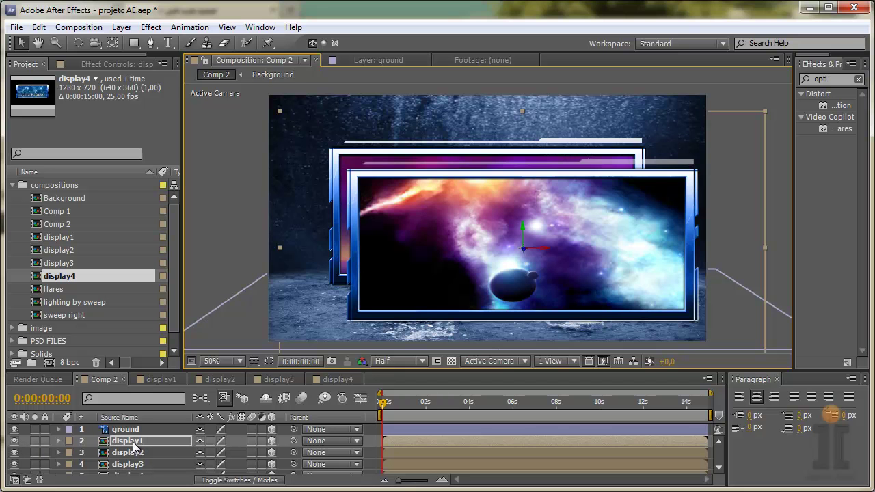
{"action": "key", "text": "s"}
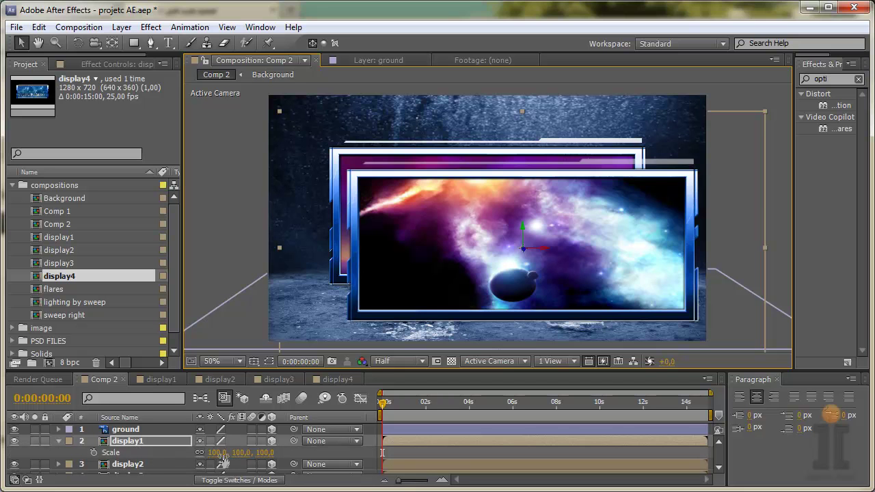
{"action": "left_click_drag", "start_coordinate": [217, 453], "coordinate": [201, 453]}
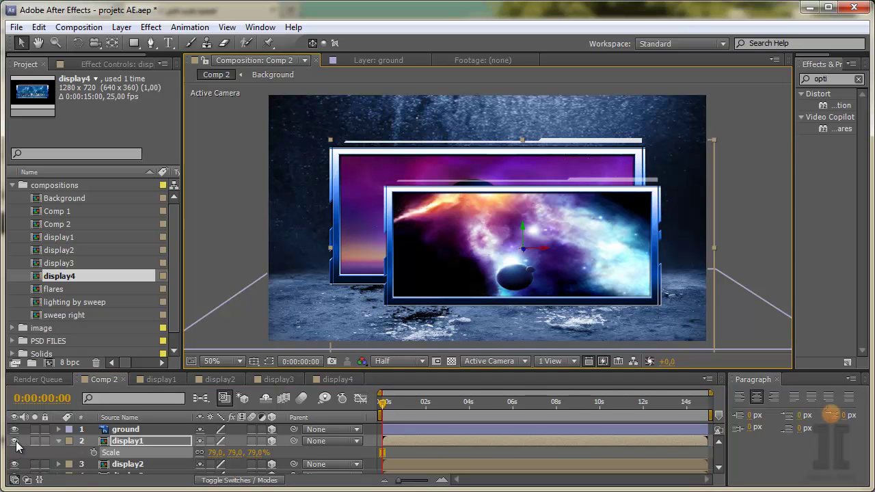
Move display2 forward and to the left side of the scene, and set its scale to 65%.
{"action": "left_click", "coordinate": [127, 465]}
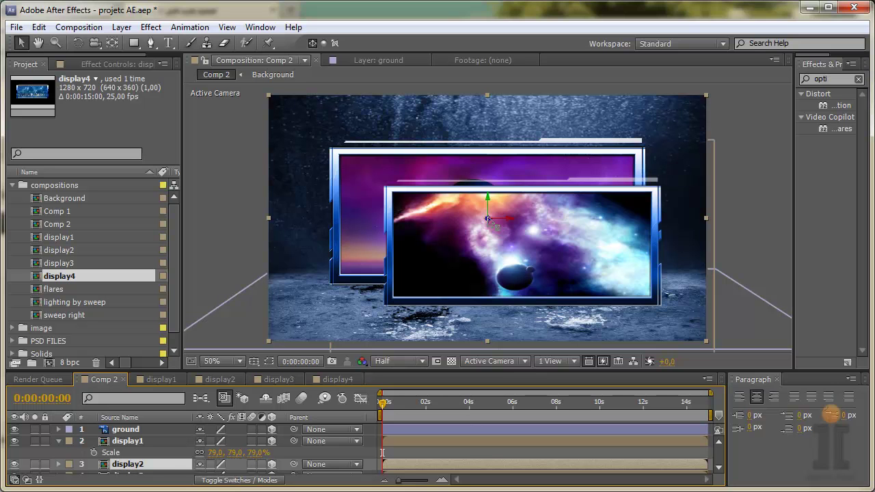
{"action": "left_click_drag", "start_coordinate": [507, 221], "coordinate": [432, 222]}
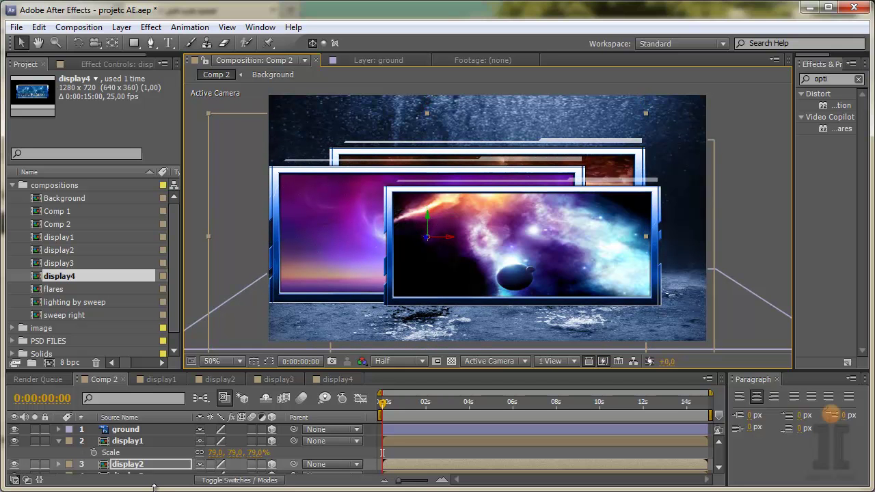
{"action": "key", "text": "s"}
{"action": "left_click_drag", "start_coordinate": [218, 468], "coordinate": [198, 468]}
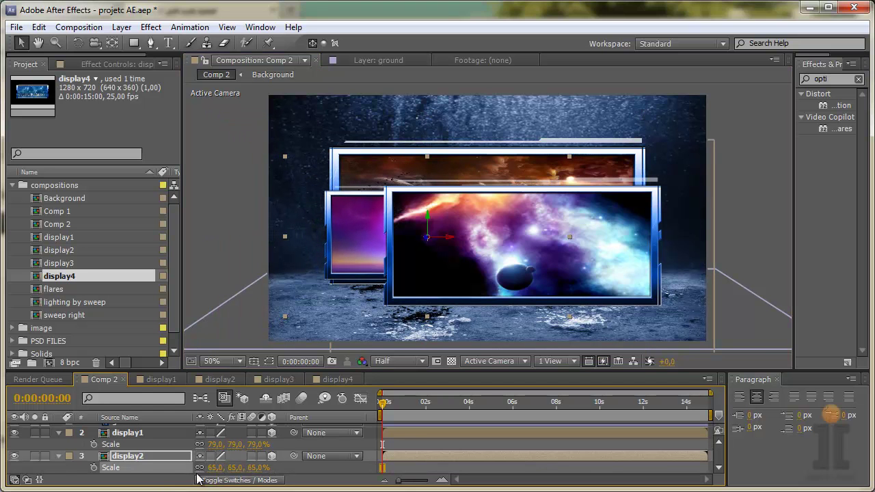
{"action": "left_click_drag", "start_coordinate": [451, 243], "coordinate": [400, 247]}
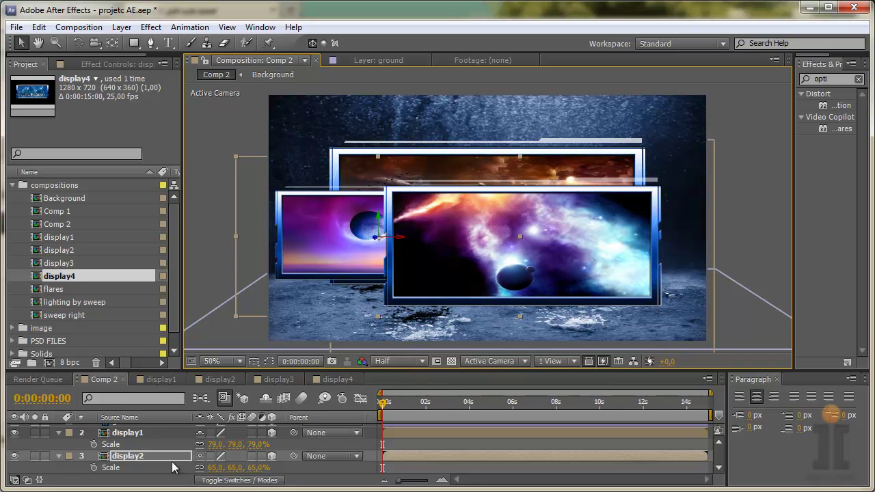
Bring display1 closer to the camera and shift it slightly farther right in the scene.
{"action": "left_click", "coordinate": [154, 434]}
{"action": "left_click_drag", "start_coordinate": [524, 250], "coordinate": [571, 290]}
{"action": "left_click_drag", "start_coordinate": [551, 252], "coordinate": [564, 250]}
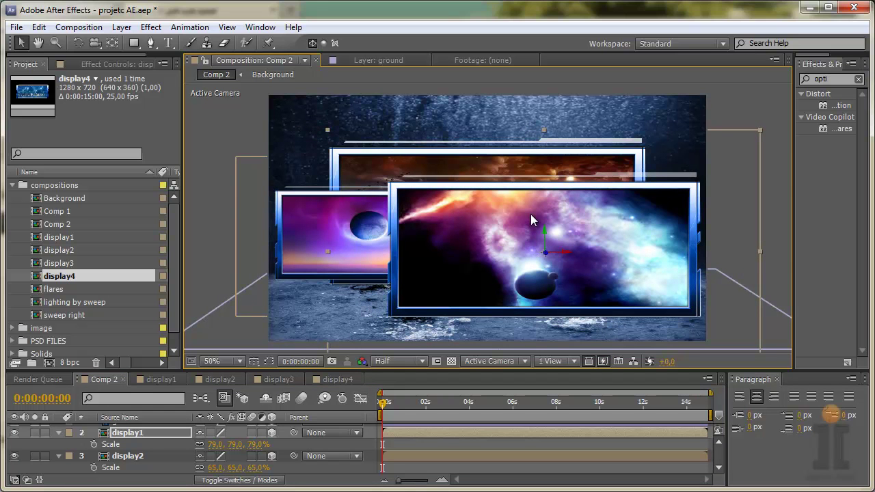
Hide display1 and display2, and push display3 back in depth behind display4.
{"action": "left_click", "coordinate": [14, 432]}
{"action": "left_click", "coordinate": [14, 456]}
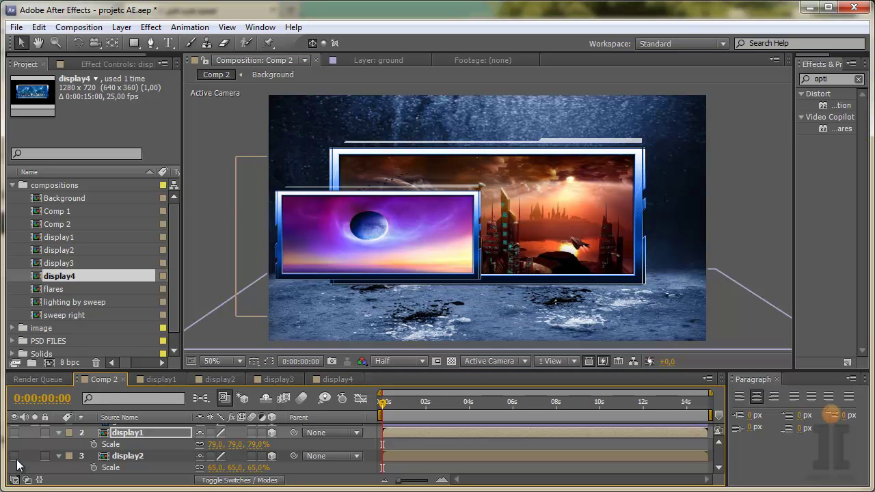
{"action": "scroll", "coordinate": [284, 446], "scroll_direction": "down", "scroll_amount": 2}
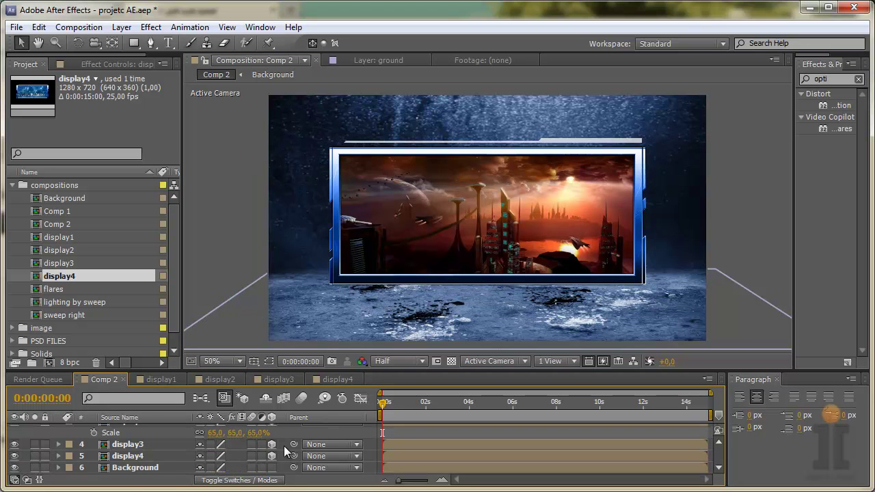
{"action": "left_click", "coordinate": [128, 447]}
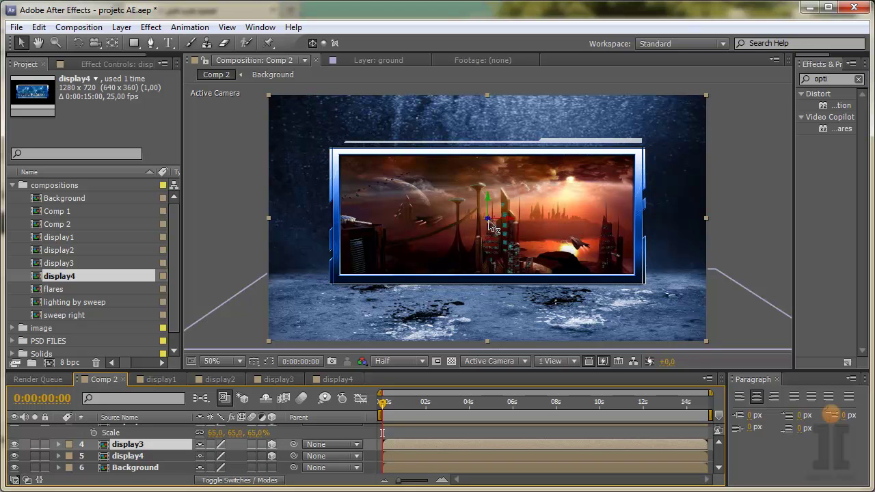
{"action": "left_click", "coordinate": [456, 222]}
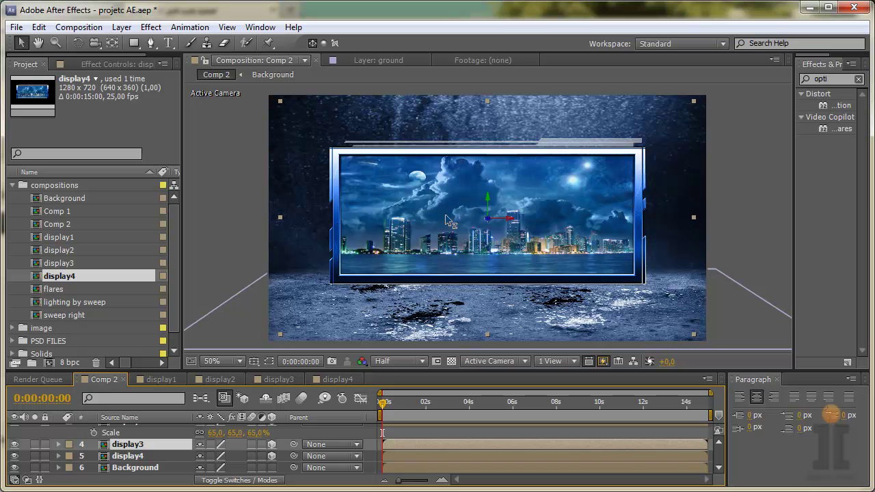
{"action": "left_click", "coordinate": [304, 320]}
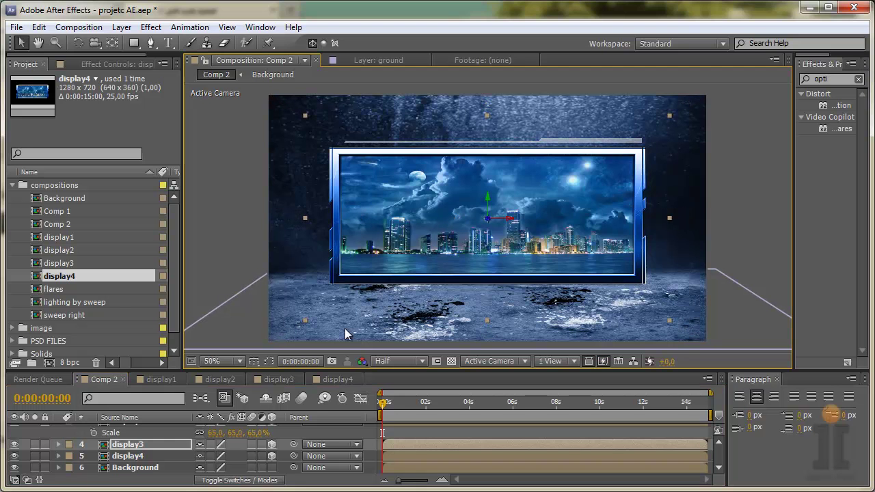
Shift display4 to the left of the scene and place display3 farther back, lower and to the right.
{"action": "left_click", "coordinate": [141, 459]}
{"action": "left_click_drag", "start_coordinate": [513, 220], "coordinate": [408, 223]}
{"action": "left_click", "coordinate": [140, 445]}
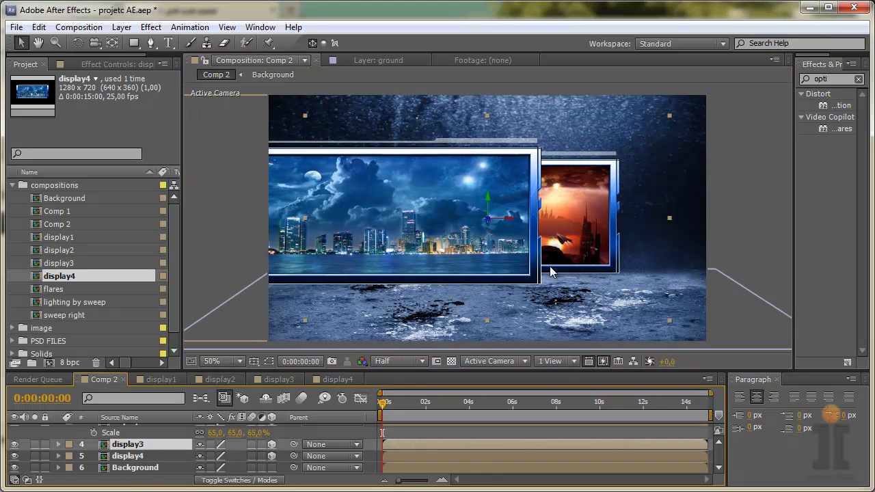
{"action": "left_click_drag", "start_coordinate": [489, 224], "coordinate": [403, 232]}
{"action": "left_click_drag", "start_coordinate": [509, 222], "coordinate": [355, 229]}
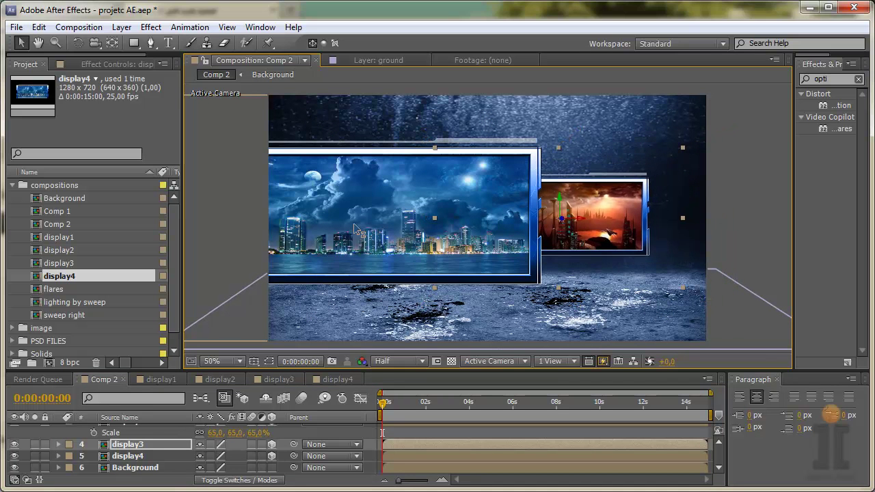
{"action": "left_click_drag", "start_coordinate": [581, 220], "coordinate": [624, 236]}
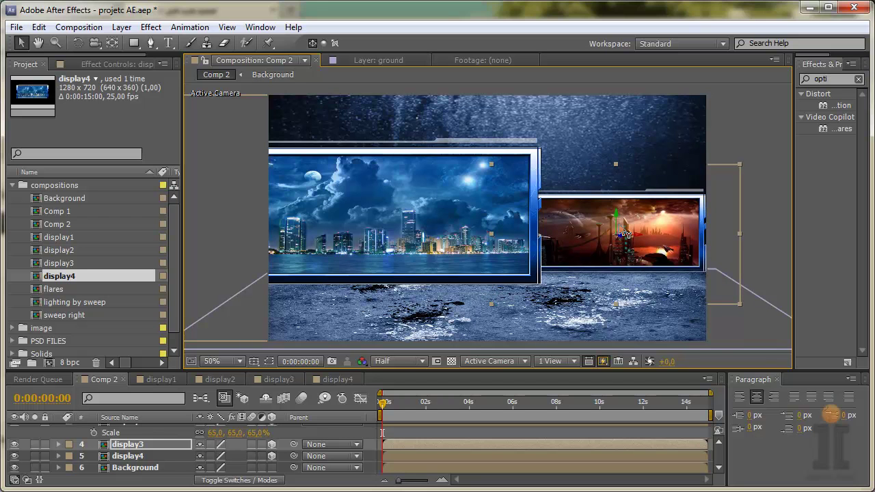
Push display4 and display3 farther back, with display3 beside display4 near the right edge and display4 lowered to the ground line.
{"action": "left_click", "coordinate": [135, 457]}
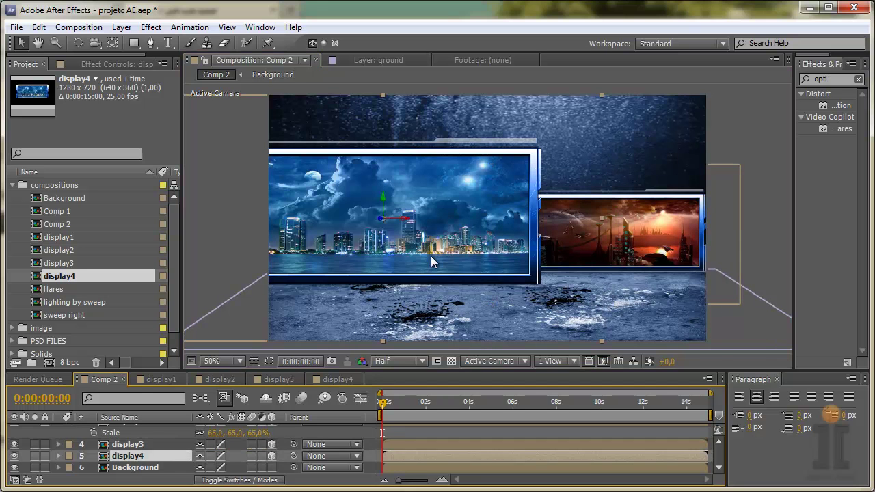
{"action": "left_click_drag", "start_coordinate": [380, 223], "coordinate": [566, 249]}
{"action": "left_click", "coordinate": [137, 444]}
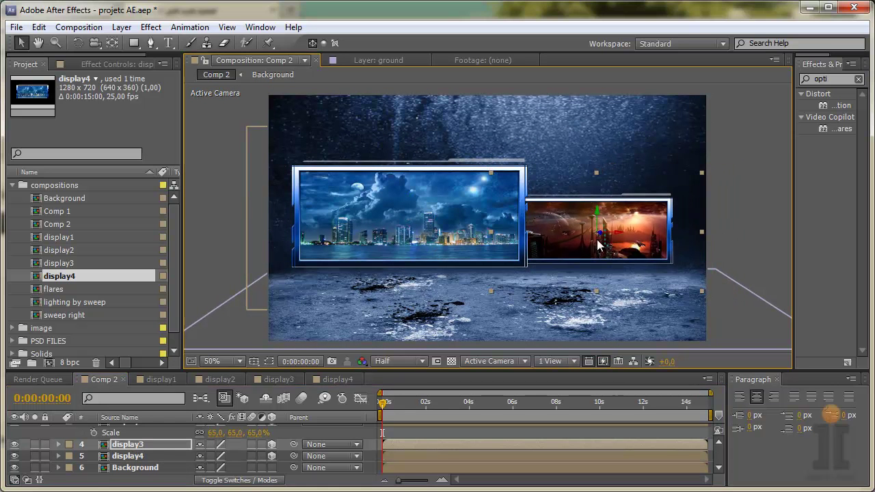
{"action": "mouse_move", "coordinate": [619, 239]}
{"action": "left_mouse_down"}
{"action": "mouse_move", "coordinate": [634, 221]}
{"action": "mouse_move", "coordinate": [624, 223]}
{"action": "left_mouse_up"}
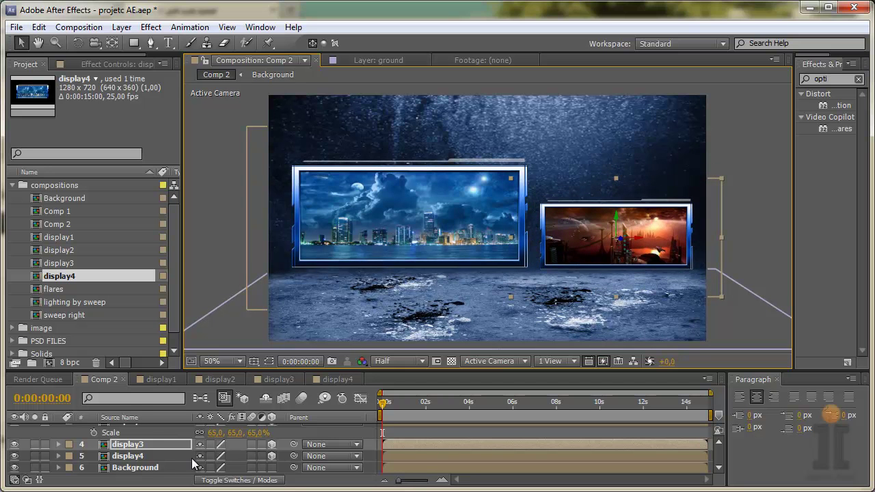
{"action": "left_click", "coordinate": [142, 458]}
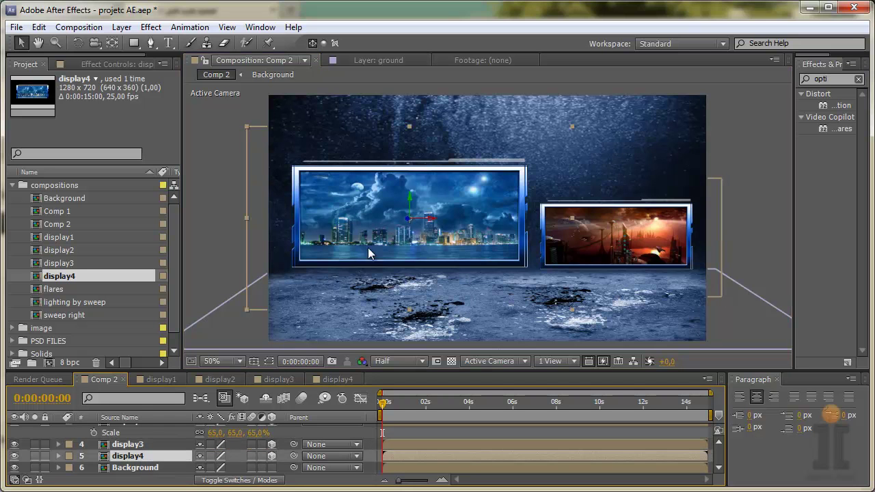
{"action": "left_click_drag", "start_coordinate": [411, 198], "coordinate": [428, 235]}
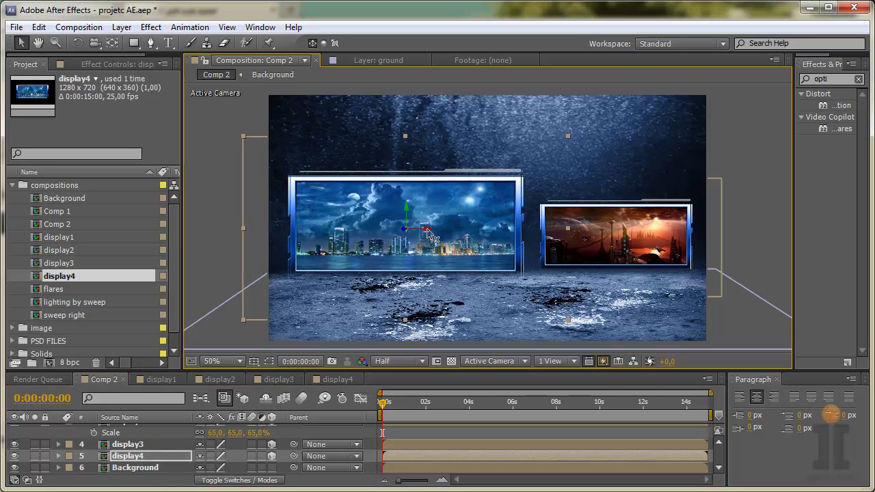
Make the display2 and display1 layers visible again.
{"action": "scroll", "coordinate": [32, 445], "scroll_direction": "up", "scroll_amount": 3}
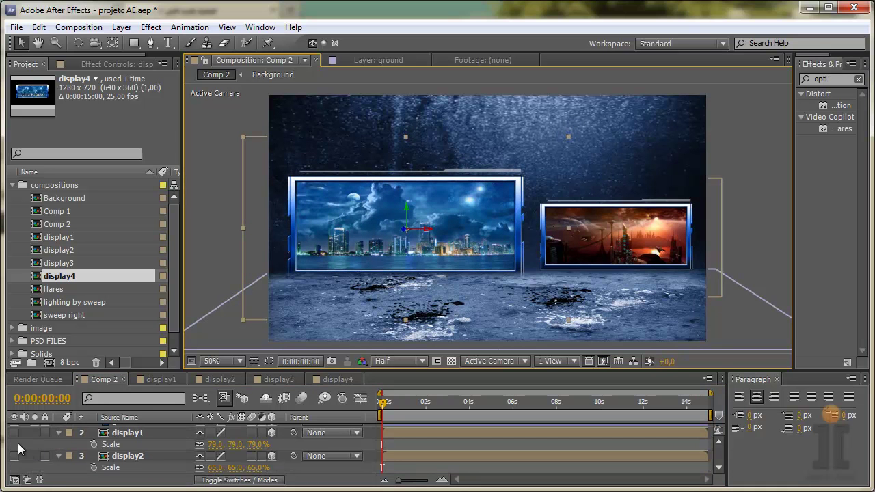
{"action": "left_click", "coordinate": [14, 456]}
{"action": "left_click", "coordinate": [14, 433]}
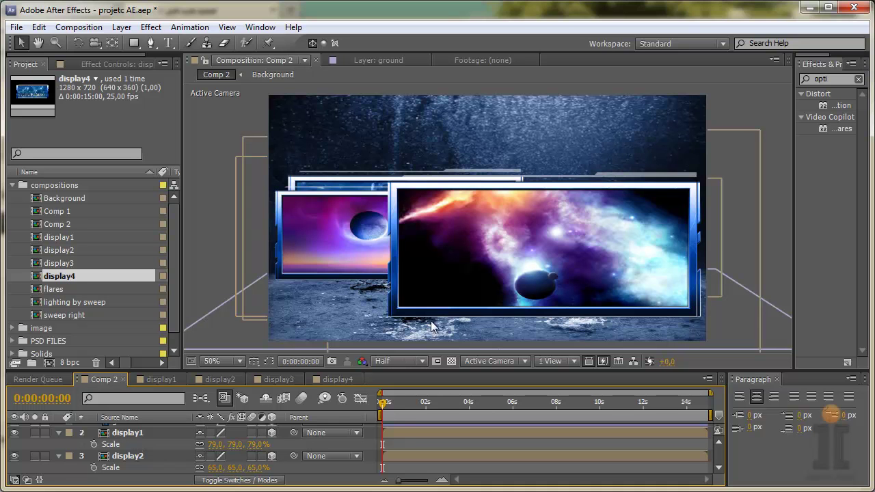
Bring display1 slightly closer to the camera and set its scale to 58%.
{"action": "key", "text": "comma"}
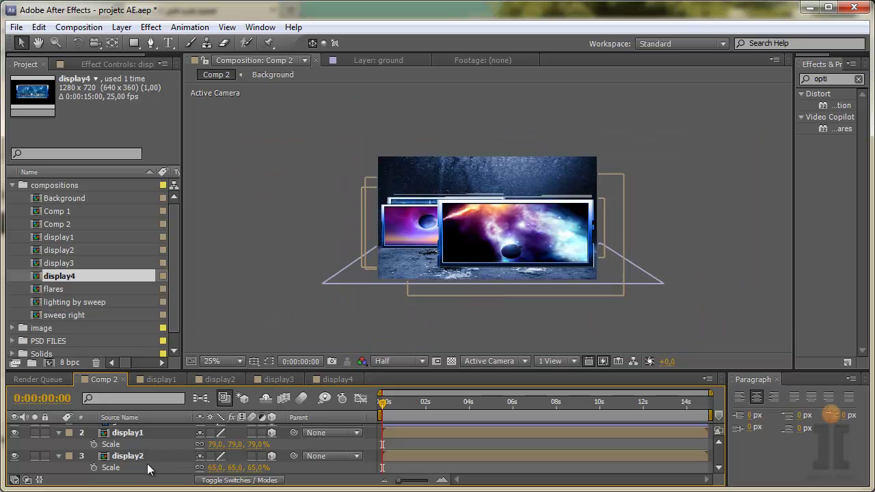
{"action": "left_click", "coordinate": [140, 432]}
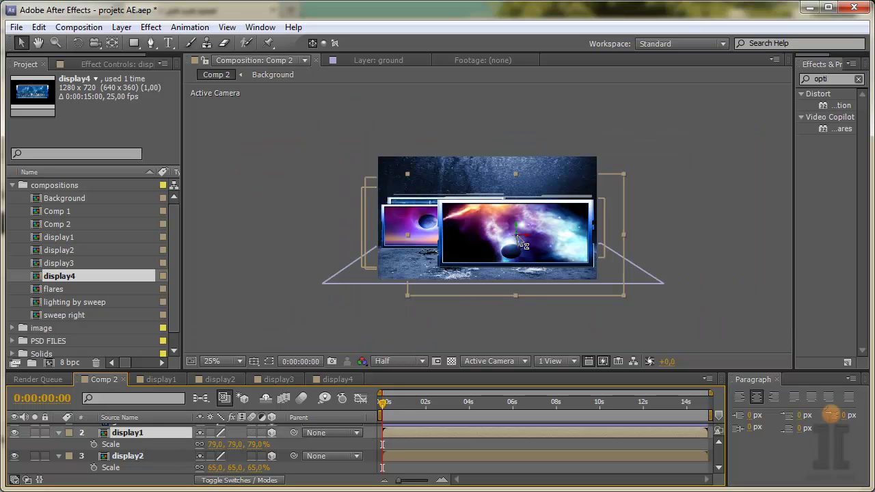
{"action": "left_click_drag", "start_coordinate": [517, 239], "coordinate": [528, 244]}
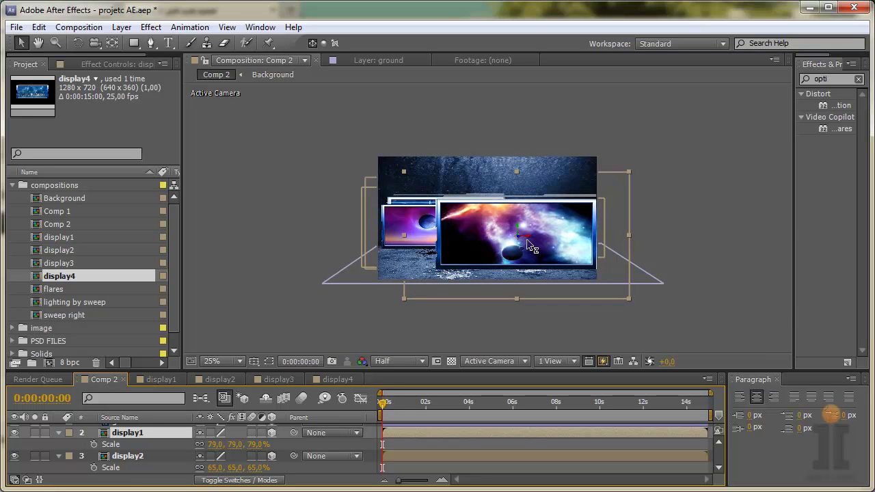
{"action": "left_click", "coordinate": [519, 232]}
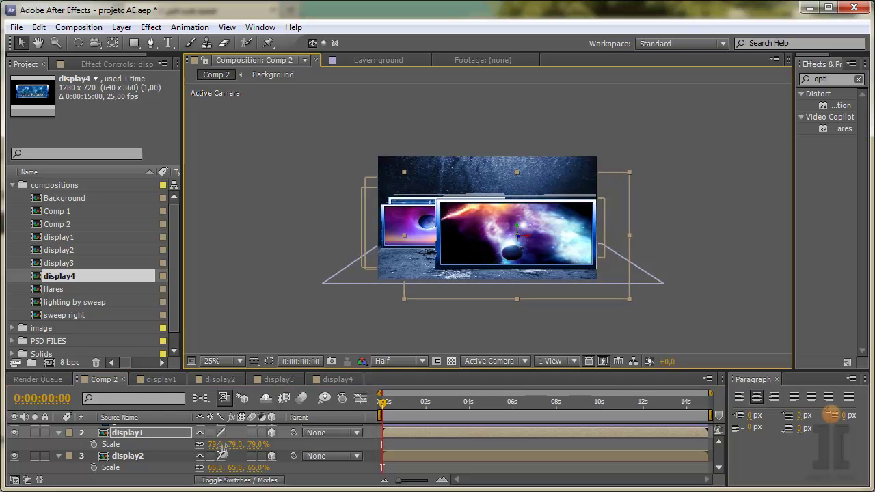
{"action": "left_click_drag", "start_coordinate": [217, 444], "coordinate": [203, 444]}
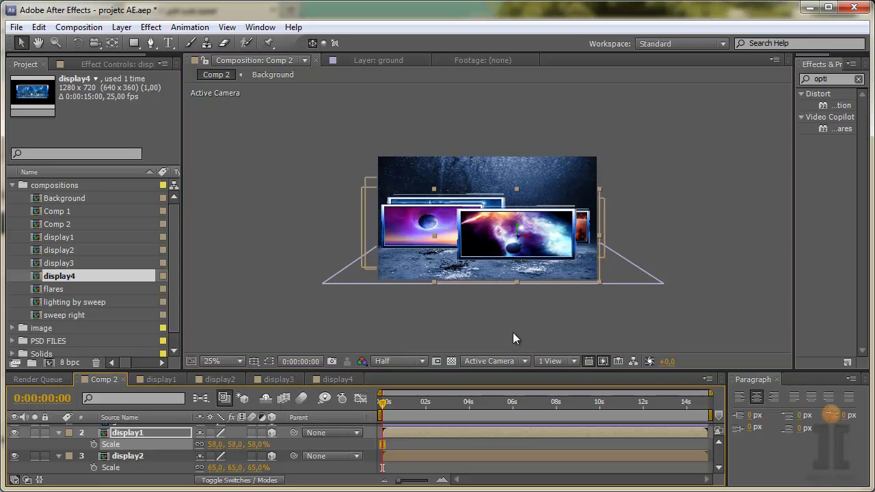
Hide the display2 and display1 layers.
{"action": "key", "text": "period"}
{"action": "key", "text": "period"}
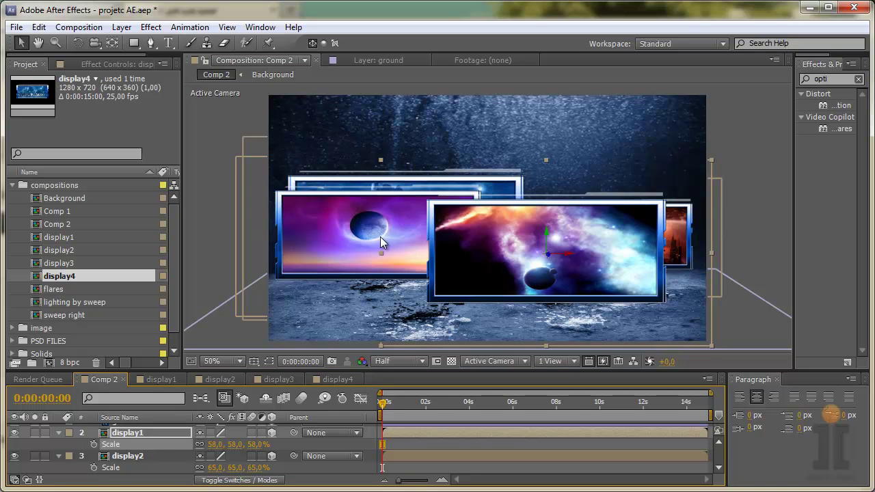
{"action": "left_click", "coordinate": [123, 457]}
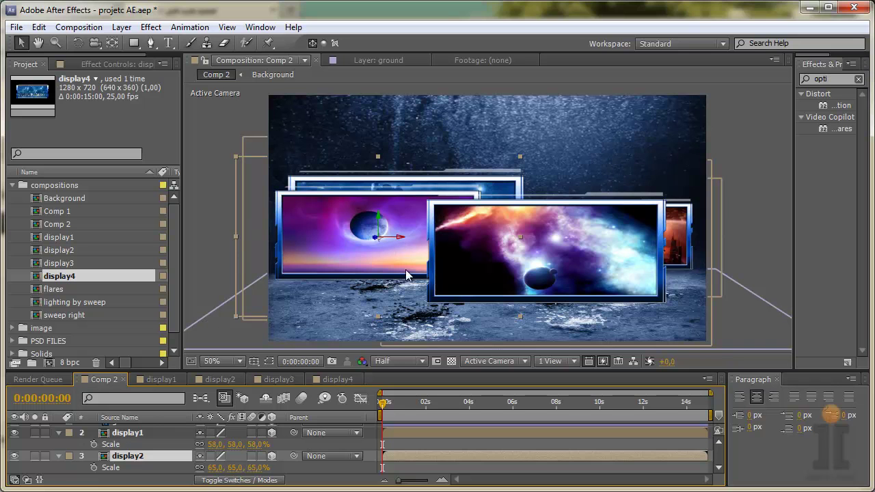
{"action": "left_click", "coordinate": [14, 456]}
{"action": "left_click", "coordinate": [14, 433]}
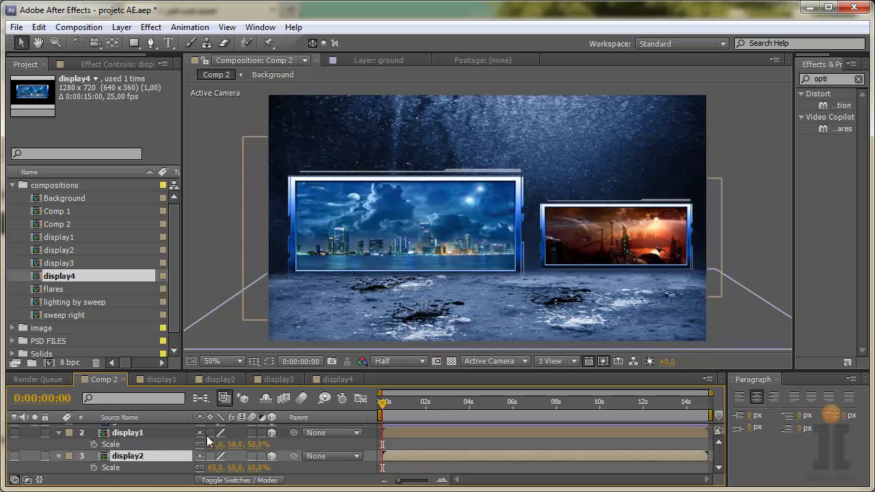
Set display4's scale to 66% and move it right and down to the ground line.
{"action": "scroll", "coordinate": [145, 475], "scroll_direction": "down", "scroll_amount": 2}
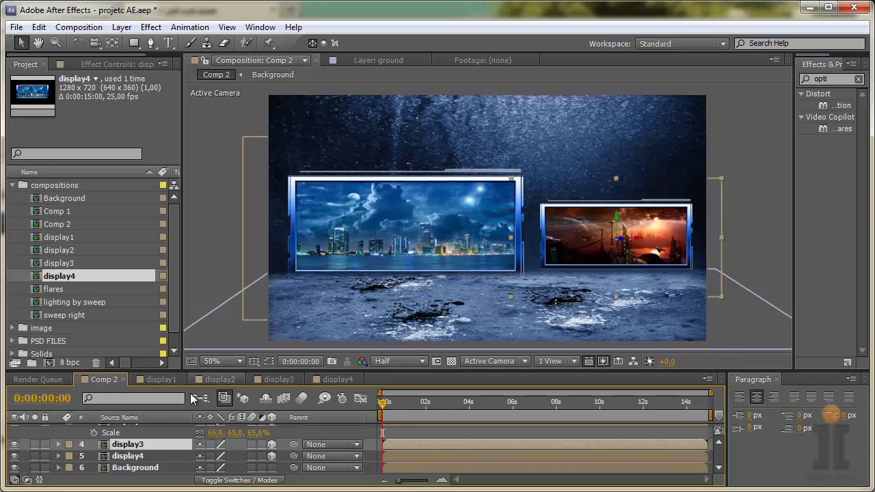
{"action": "left_click", "coordinate": [141, 458]}
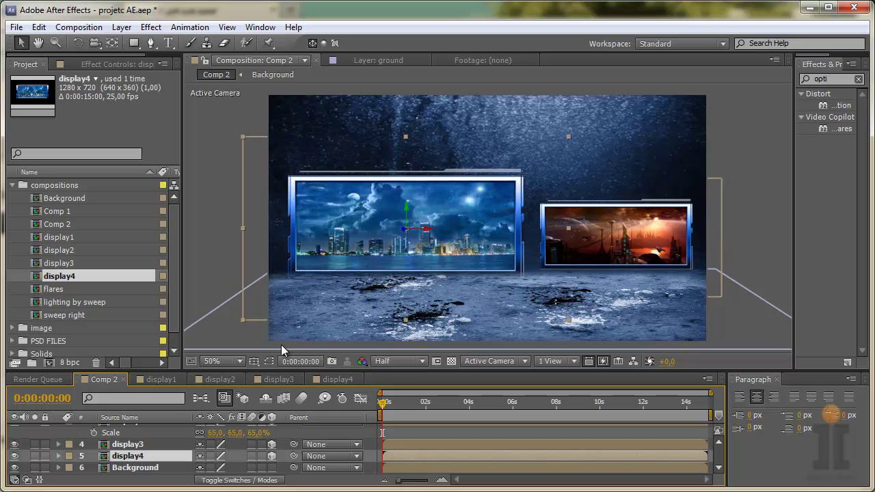
{"action": "key", "text": "s"}
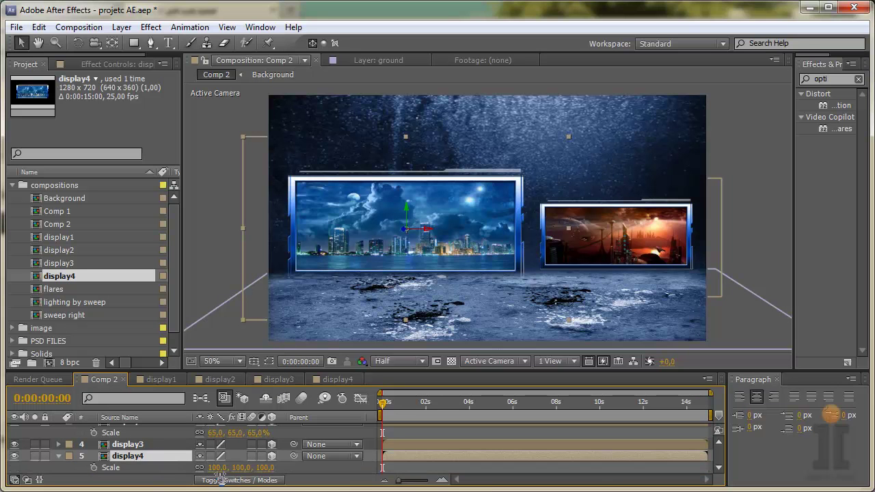
{"action": "left_click_drag", "start_coordinate": [216, 469], "coordinate": [189, 469]}
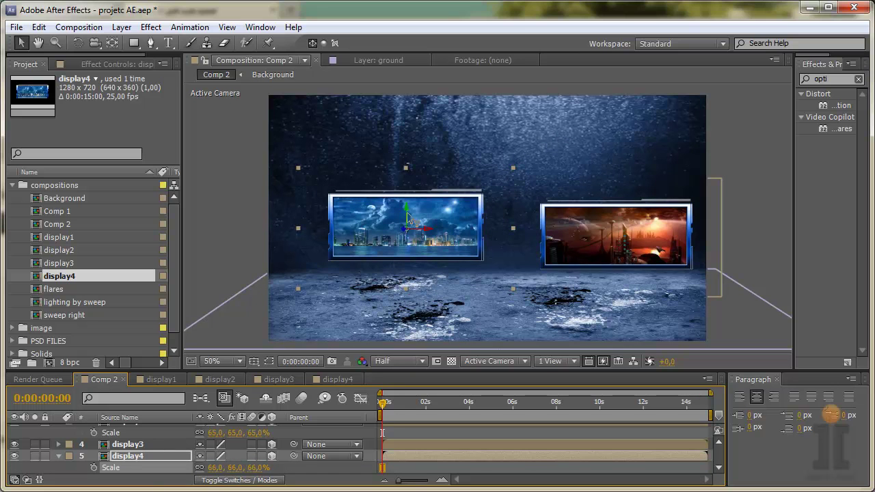
{"action": "left_click_drag", "start_coordinate": [406, 214], "coordinate": [468, 248]}
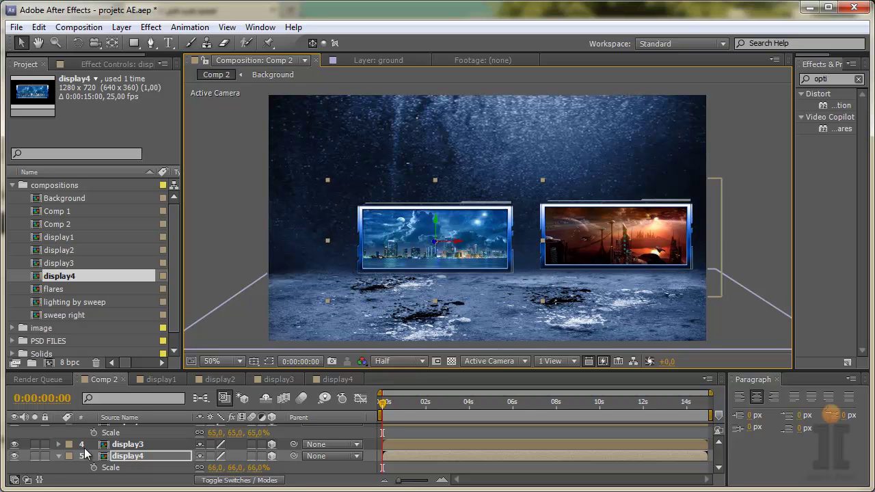
Bring display3 closer to the camera, keeping it beside display4 with its lower edge on the ground line.
{"action": "left_click", "coordinate": [128, 444]}
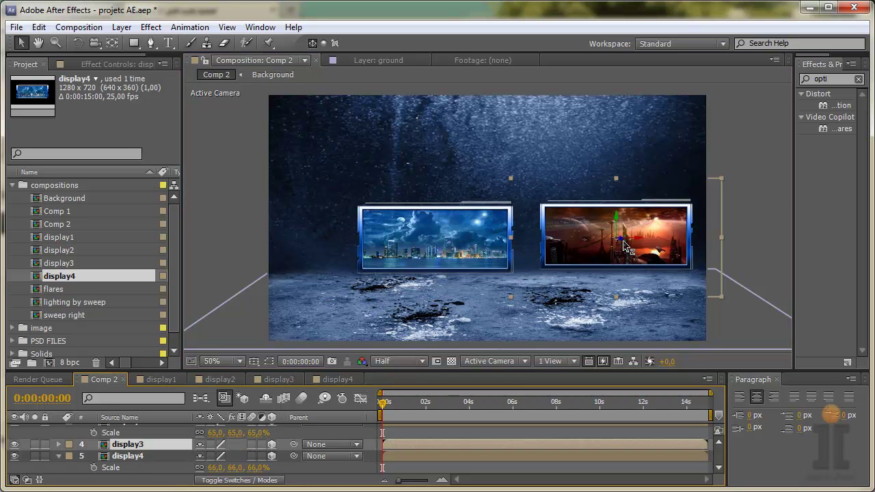
{"action": "mouse_move", "coordinate": [622, 243]}
{"action": "left_mouse_down"}
{"action": "mouse_move", "coordinate": [636, 251]}
{"action": "mouse_move", "coordinate": [649, 245]}
{"action": "mouse_move", "coordinate": [621, 250]}
{"action": "left_mouse_up"}
{"action": "left_click_drag", "start_coordinate": [711, 302], "coordinate": [720, 332]}
{"action": "left_click_drag", "start_coordinate": [615, 246], "coordinate": [609, 227]}
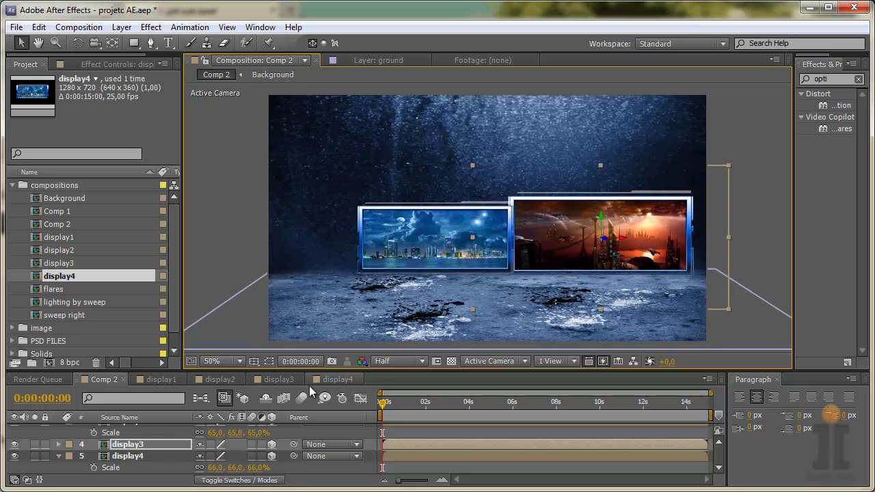
Try display4 above display3 in the layer order with display3 closer to the camera, and bring display3 back beside display4.
{"action": "left_click_drag", "start_coordinate": [125, 462], "coordinate": [144, 448]}
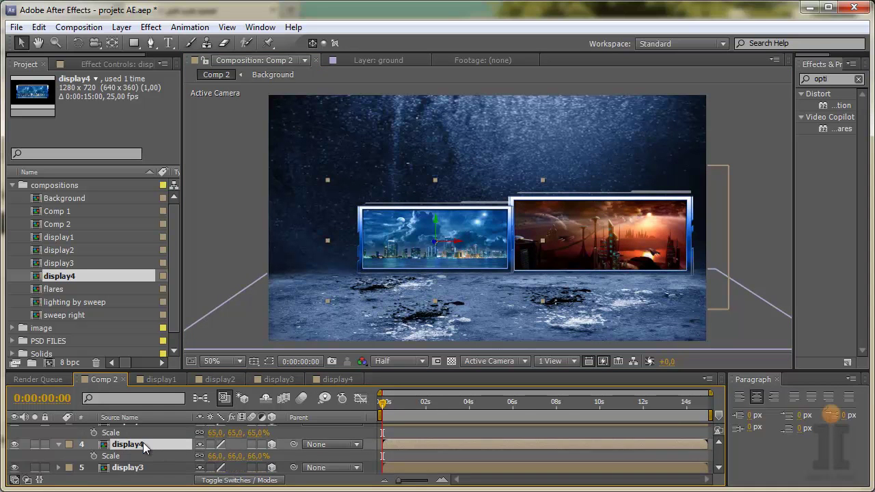
{"action": "left_click", "coordinate": [608, 243]}
{"action": "left_click_drag", "start_coordinate": [608, 242], "coordinate": [758, 273]}
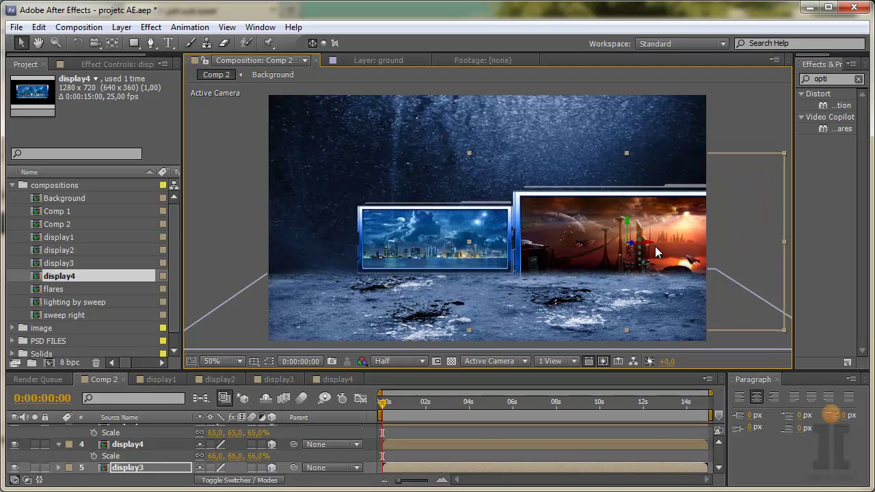
{"action": "left_click_drag", "start_coordinate": [654, 249], "coordinate": [619, 305]}
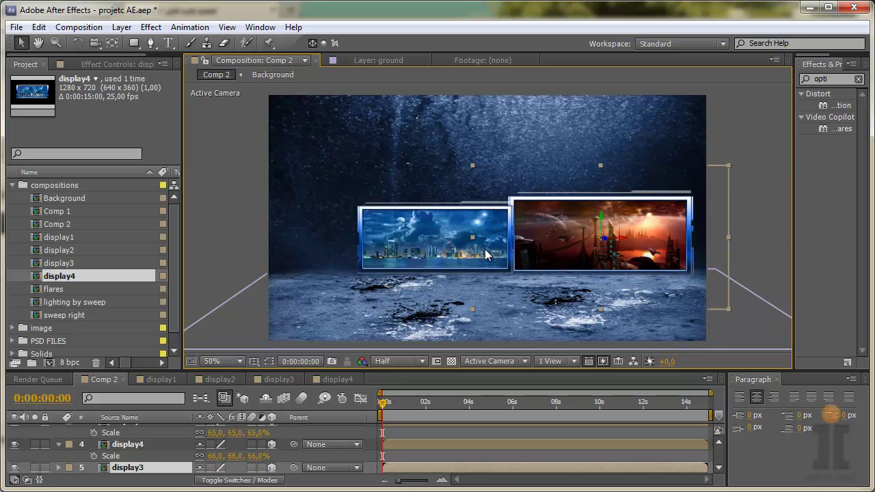
Shift display4 slightly left to leave a gap before display3, and place its layer below display3.
{"action": "left_click", "coordinate": [140, 446]}
{"action": "left_click_drag", "start_coordinate": [458, 245], "coordinate": [446, 245]}
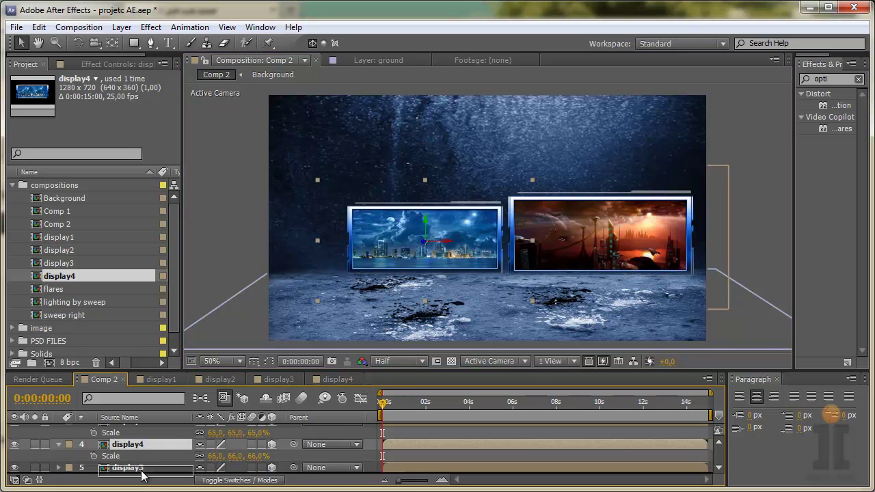
{"action": "scroll", "coordinate": [142, 472], "scroll_direction": "down", "scroll_amount": 1}
{"action": "left_click_drag", "start_coordinate": [141, 476], "coordinate": [143, 474]}
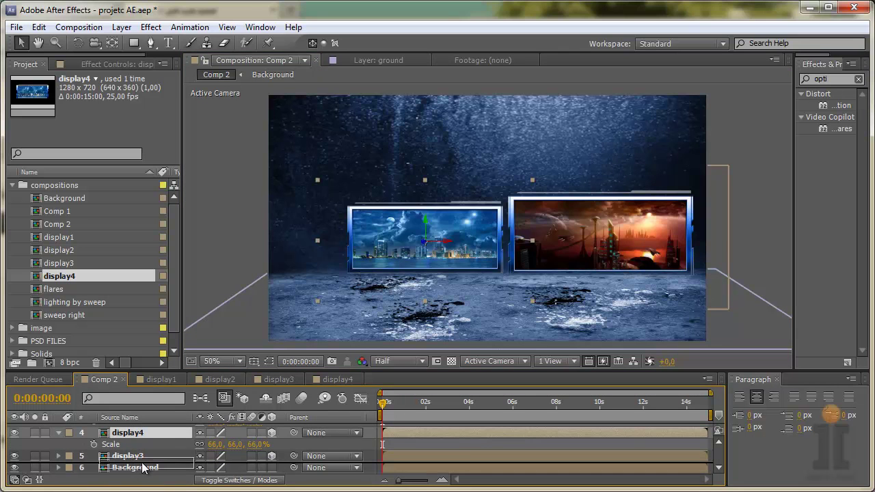
Bring display3 closer to the camera and raise it so it overlaps display4.
{"action": "left_click", "coordinate": [573, 231]}
{"action": "left_click_drag", "start_coordinate": [606, 238], "coordinate": [731, 288]}
{"action": "left_click_drag", "start_coordinate": [638, 247], "coordinate": [596, 222]}
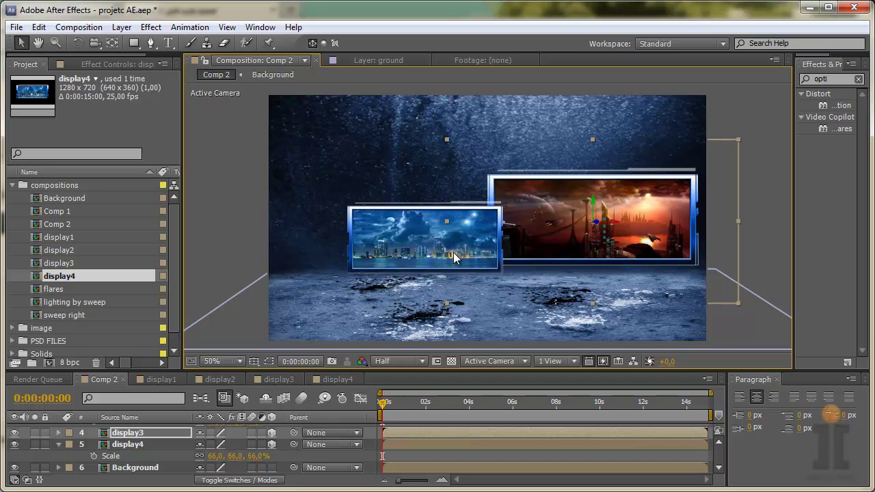
Push display4 farther back in the scene and lower it to the ground line.
{"action": "left_click", "coordinate": [134, 444]}
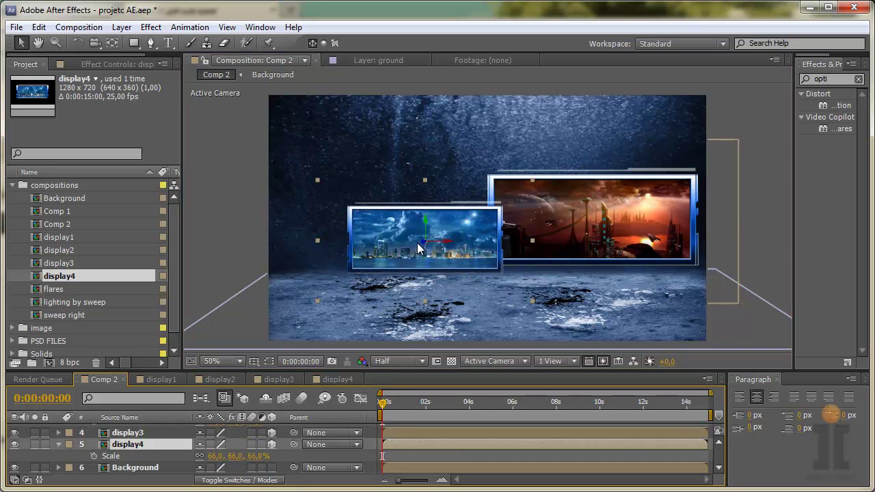
{"action": "left_click_drag", "start_coordinate": [424, 246], "coordinate": [581, 266]}
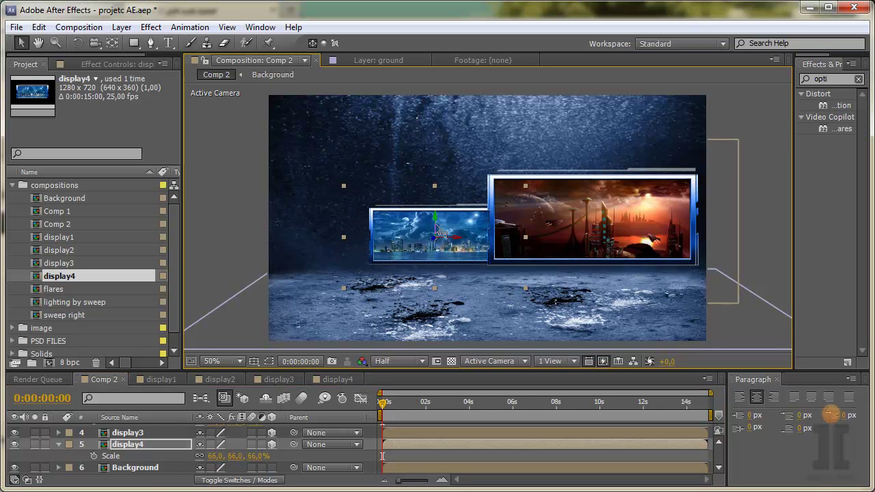
{"action": "left_click_drag", "start_coordinate": [439, 226], "coordinate": [439, 235]}
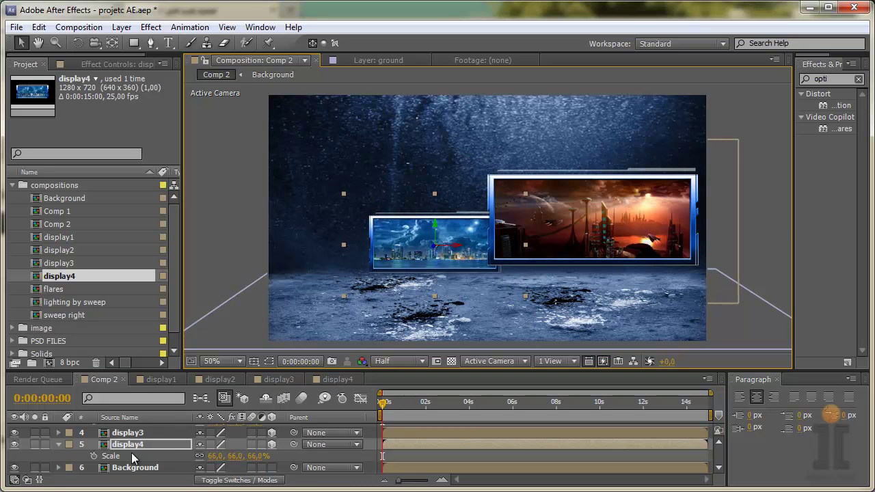
Push display3 farther back and lower it to the ground line, lowering display4 slightly to match.
{"action": "left_click", "coordinate": [123, 434]}
{"action": "left_click_drag", "start_coordinate": [601, 229], "coordinate": [672, 251]}
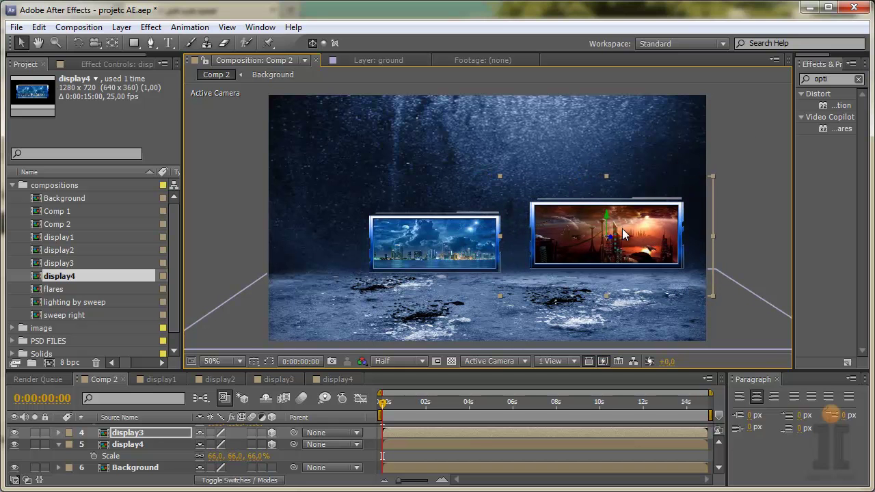
{"action": "left_click_drag", "start_coordinate": [609, 213], "coordinate": [609, 220]}
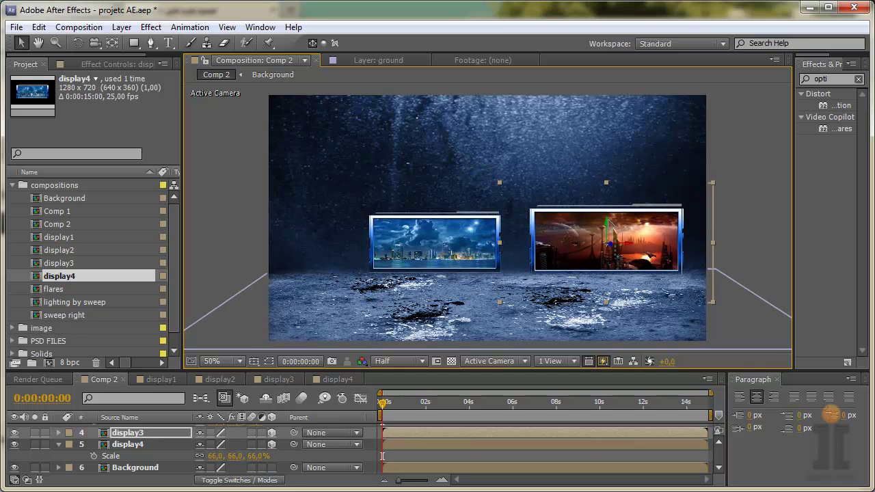
{"action": "left_click", "coordinate": [441, 243]}
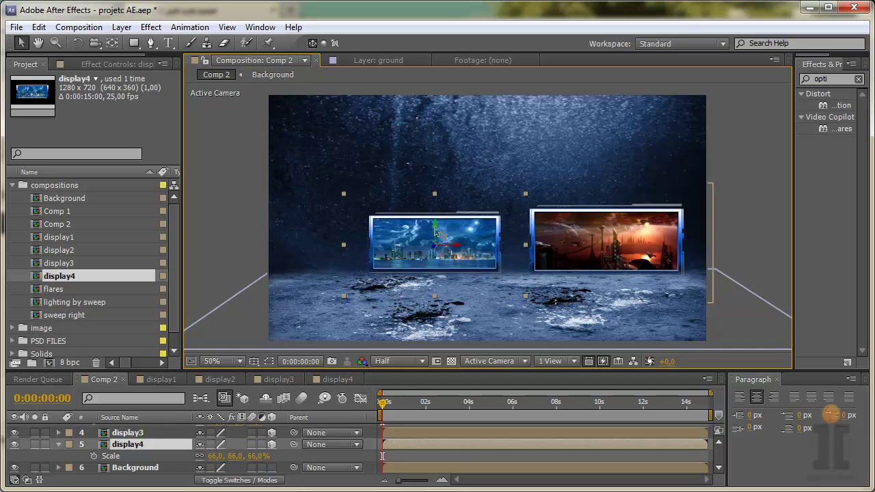
{"action": "left_click_drag", "start_coordinate": [437, 234], "coordinate": [437, 237]}
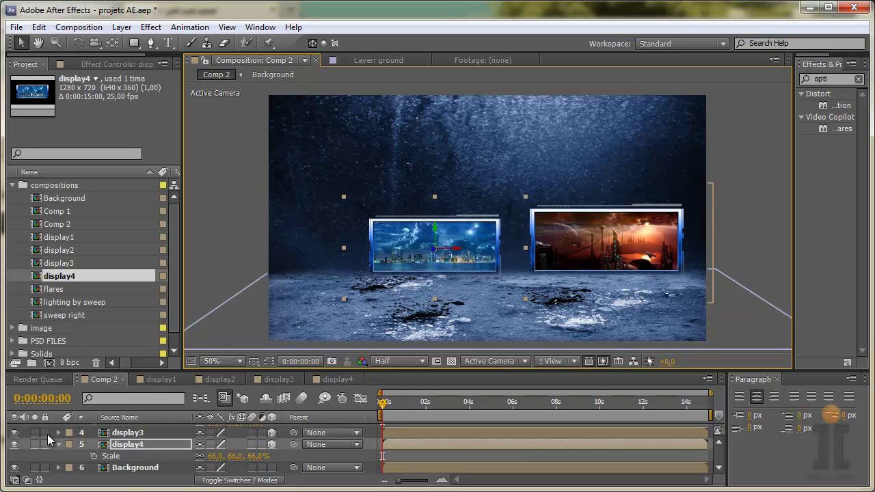
Turn the visibility of display2 and display1 back on.
{"action": "scroll", "coordinate": [43, 437], "scroll_direction": "up", "scroll_amount": 2}
{"action": "left_click", "coordinate": [14, 423]}
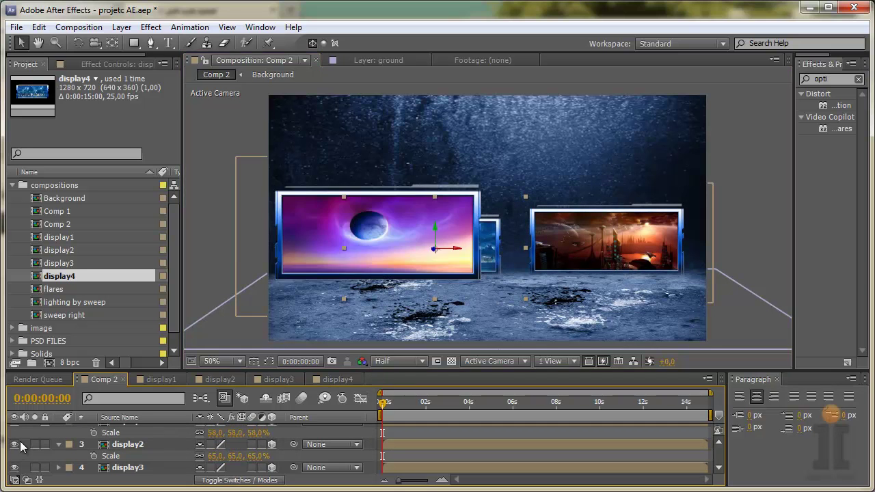
{"action": "scroll", "coordinate": [17, 445], "scroll_direction": "up", "scroll_amount": 1}
{"action": "left_click", "coordinate": [15, 441]}
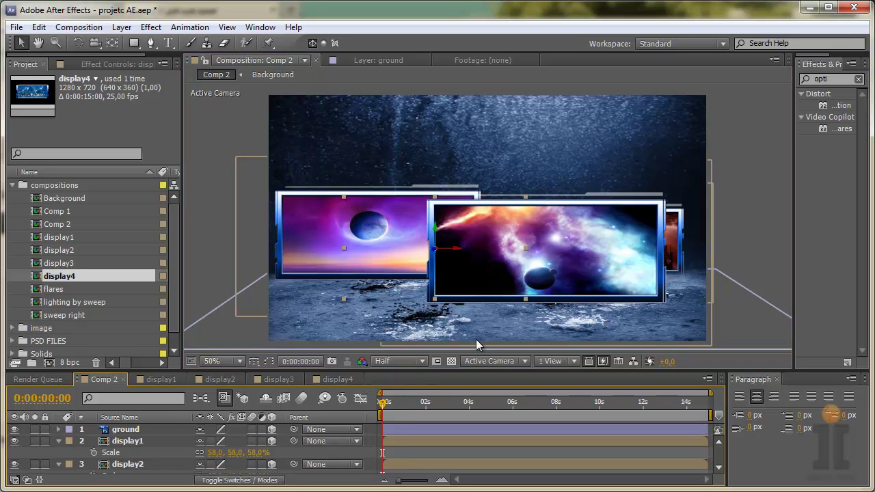
Lower display1 toward the front of the ground, push it slightly back and shift it to the scene's right edge.
{"action": "left_click", "coordinate": [545, 280]}
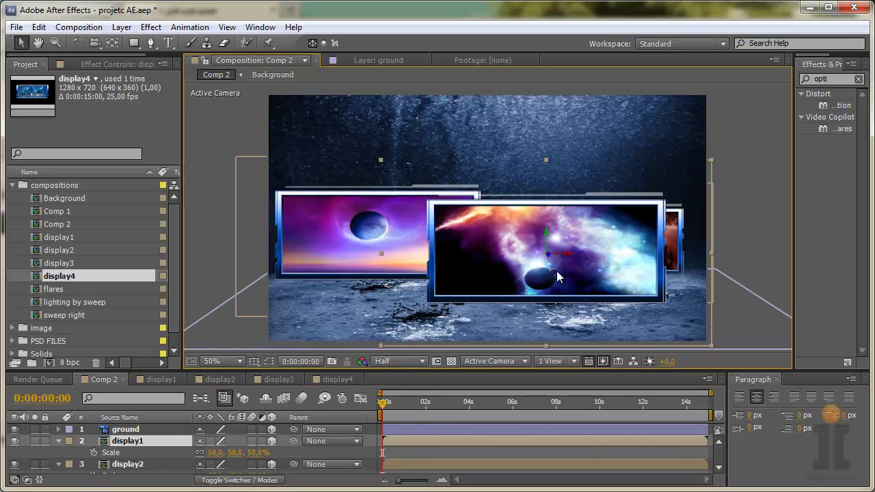
{"action": "left_click_drag", "start_coordinate": [554, 239], "coordinate": [557, 267]}
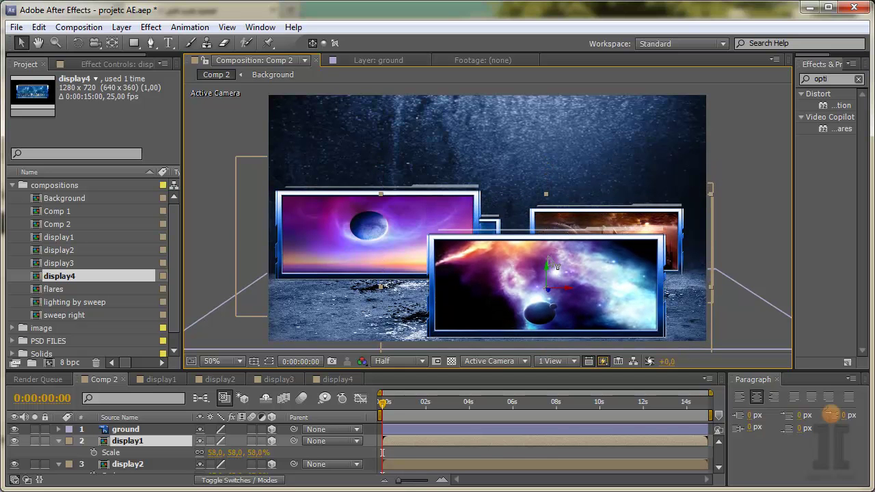
{"action": "key", "text": "Return"}
{"action": "scroll", "coordinate": [600, 277], "scroll_direction": "down", "scroll_amount": 1}
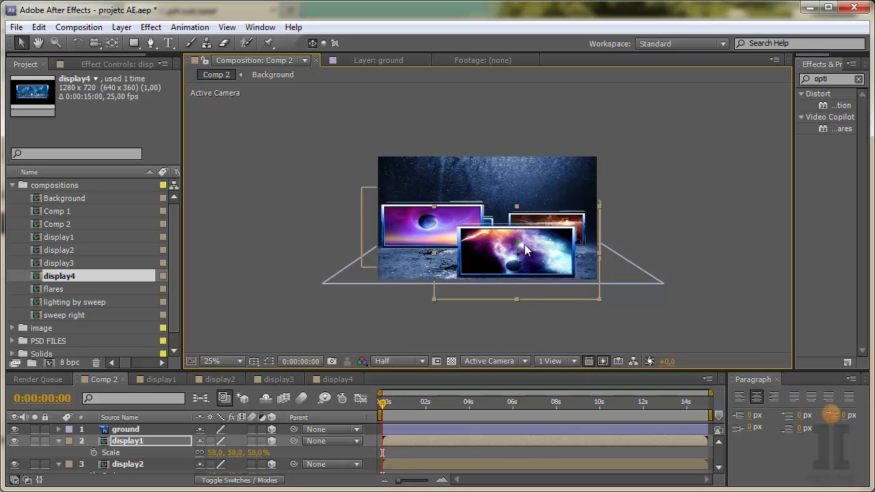
{"action": "left_click_drag", "start_coordinate": [522, 253], "coordinate": [446, 239]}
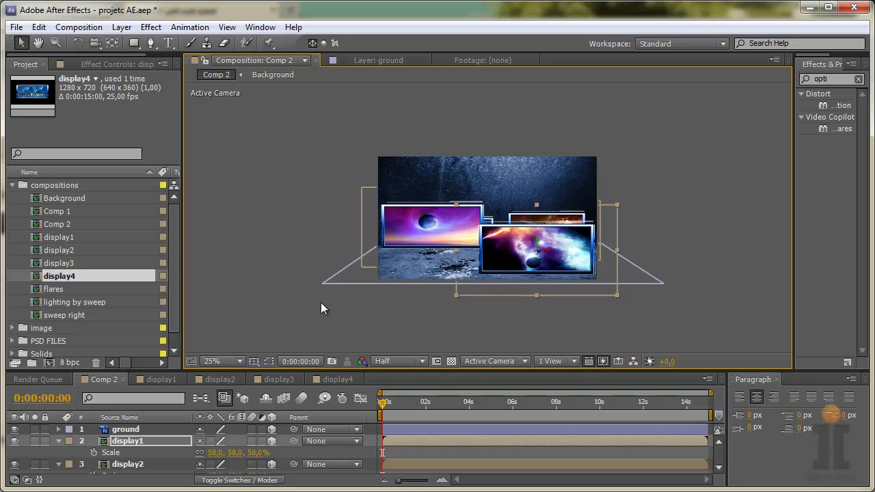
Lower display2 onto the ground and shift it slightly left to the scene's edge beside display1.
{"action": "left_click", "coordinate": [132, 468]}
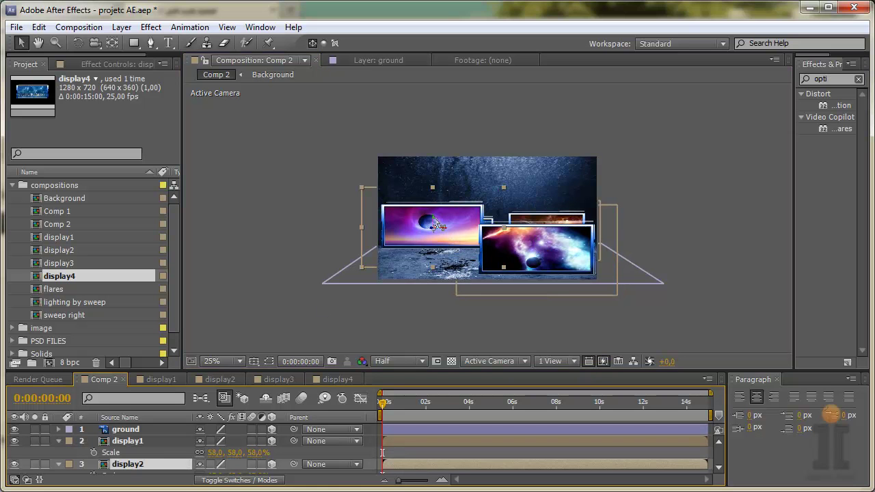
{"action": "key", "text": "period"}
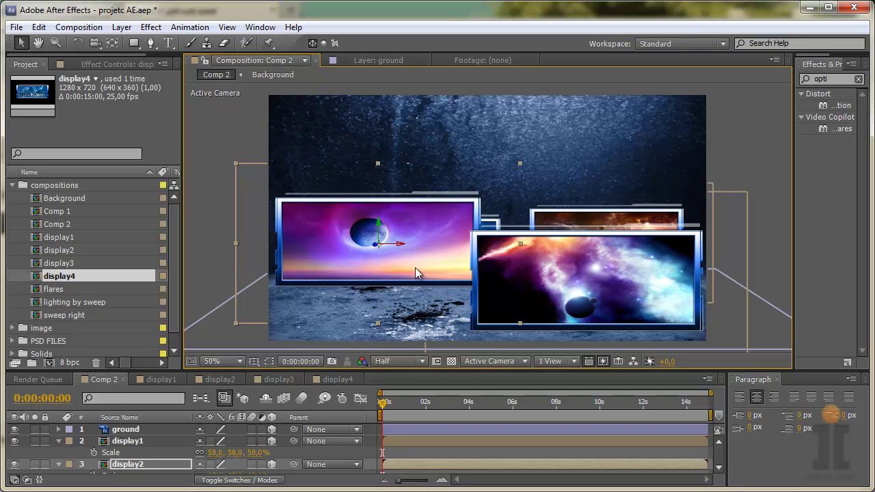
{"action": "left_click_drag", "start_coordinate": [385, 234], "coordinate": [375, 261]}
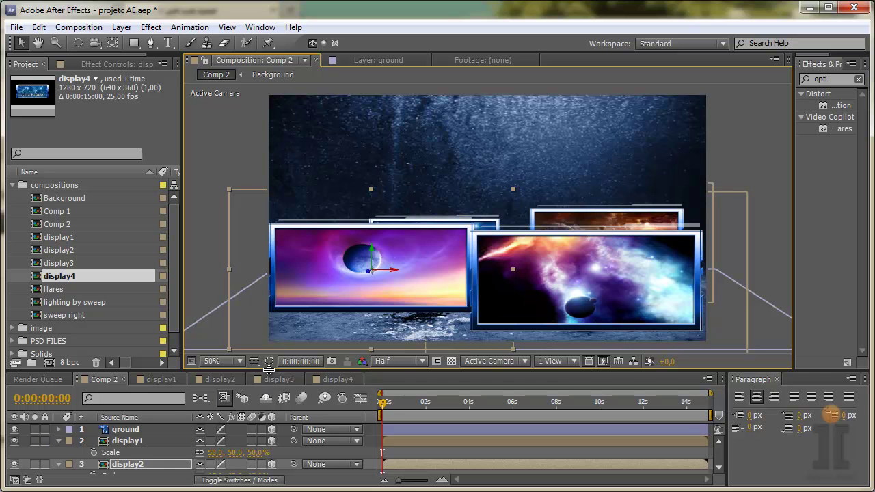
Enlarge the timeline area to show all six layers and display the composition at 25%.
{"action": "left_click_drag", "start_coordinate": [272, 371], "coordinate": [272, 300]}
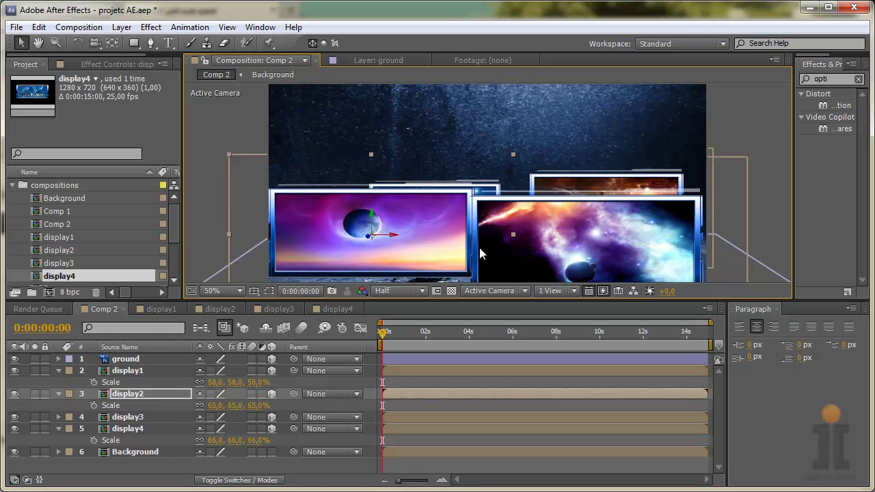
{"action": "mouse_move", "coordinate": [474, 300]}
{"action": "left_mouse_down"}
{"action": "mouse_move", "coordinate": [472, 340]}
{"action": "mouse_move", "coordinate": [474, 307]}
{"action": "left_mouse_up"}
{"action": "key", "text": "comma"}
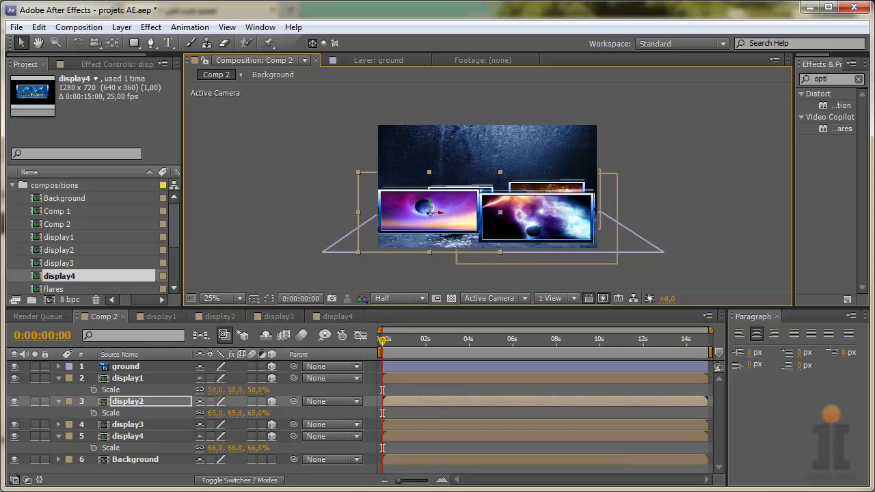